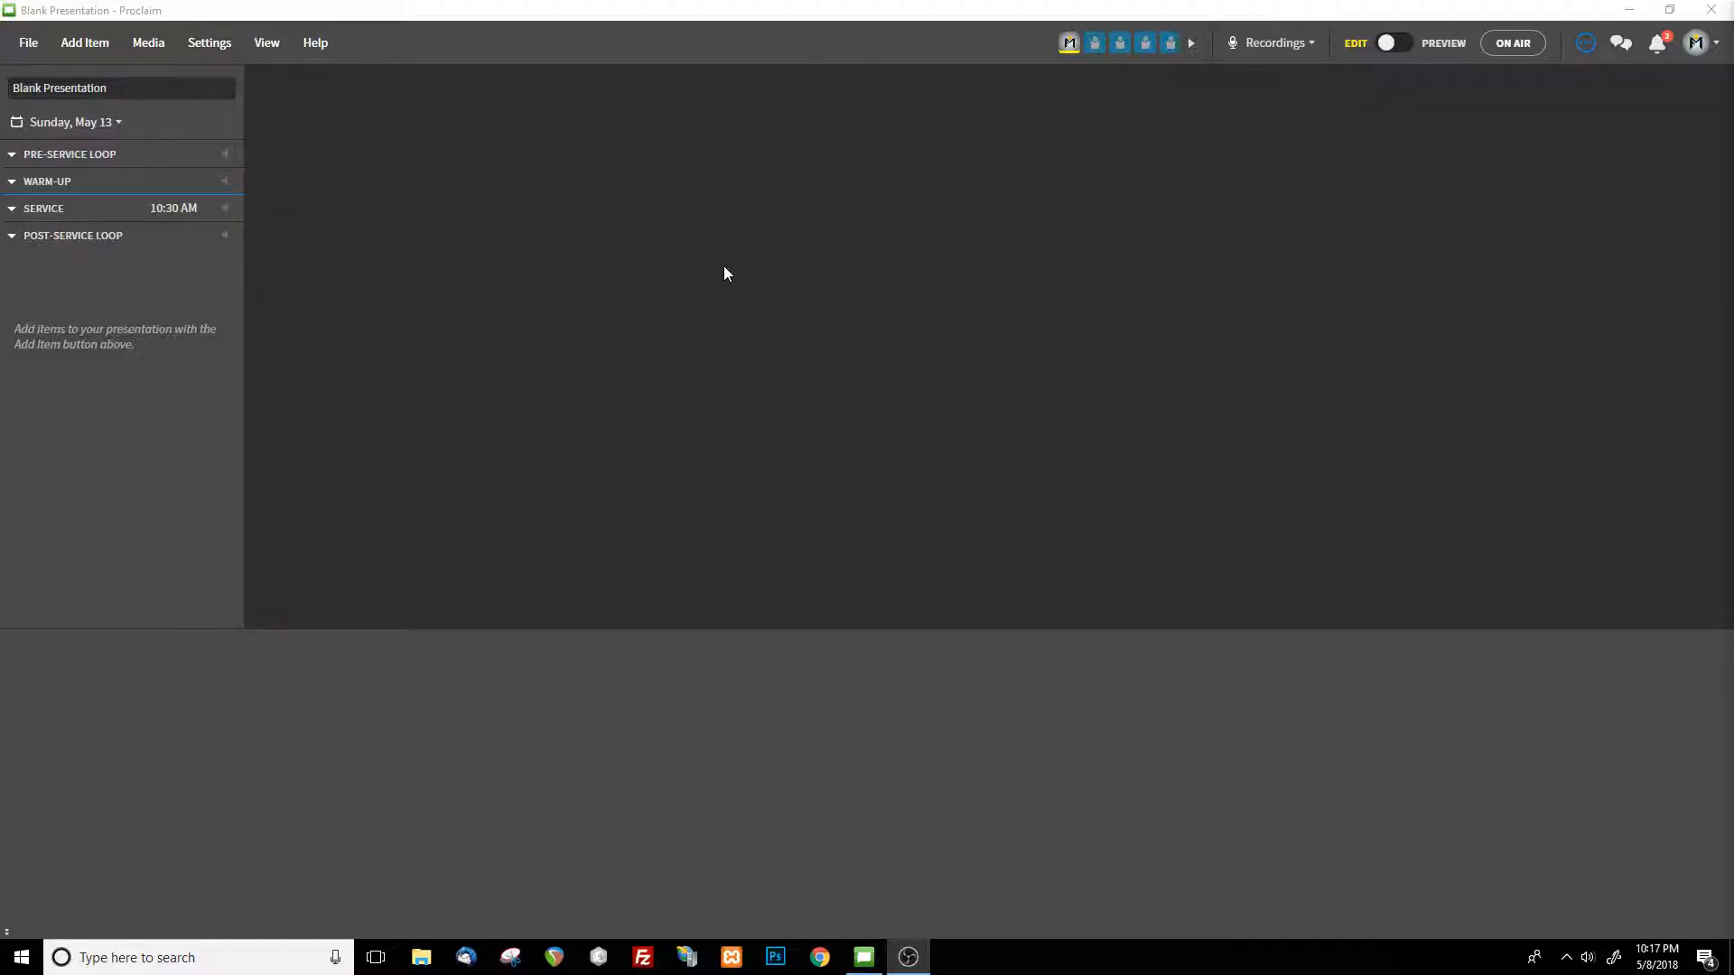
View the available smart media templates and leave without choosing one
{"action": "left_click", "coordinate": [149, 45]}
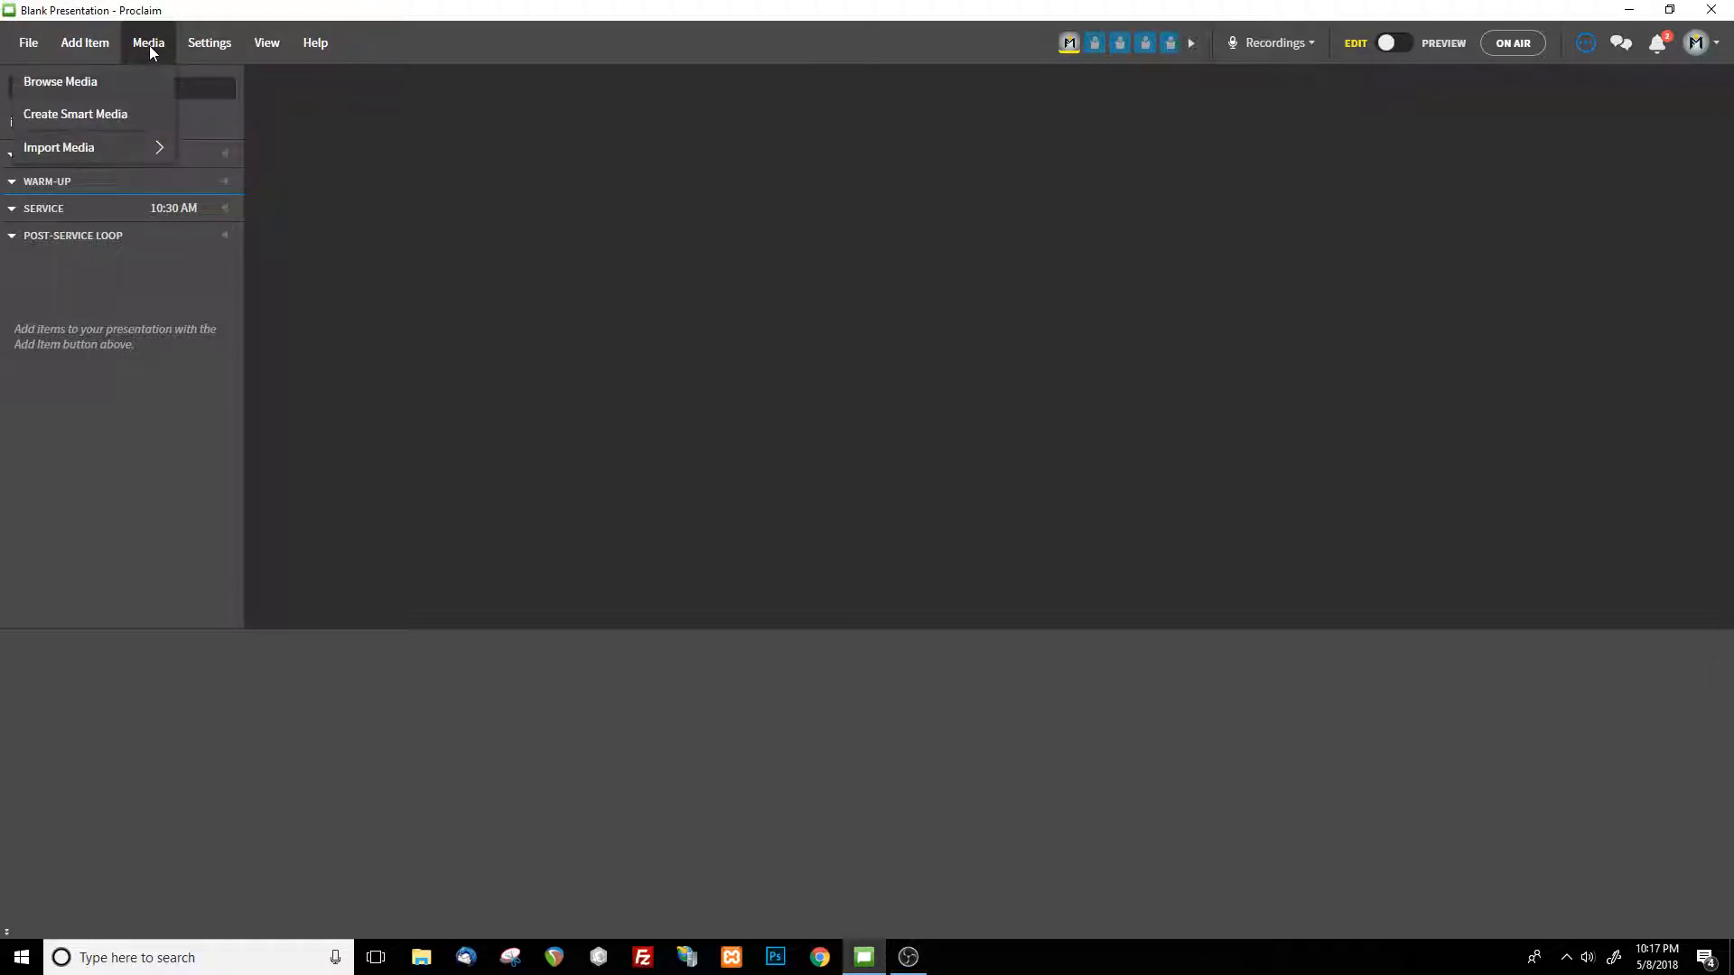
{"action": "left_click", "coordinate": [117, 117]}
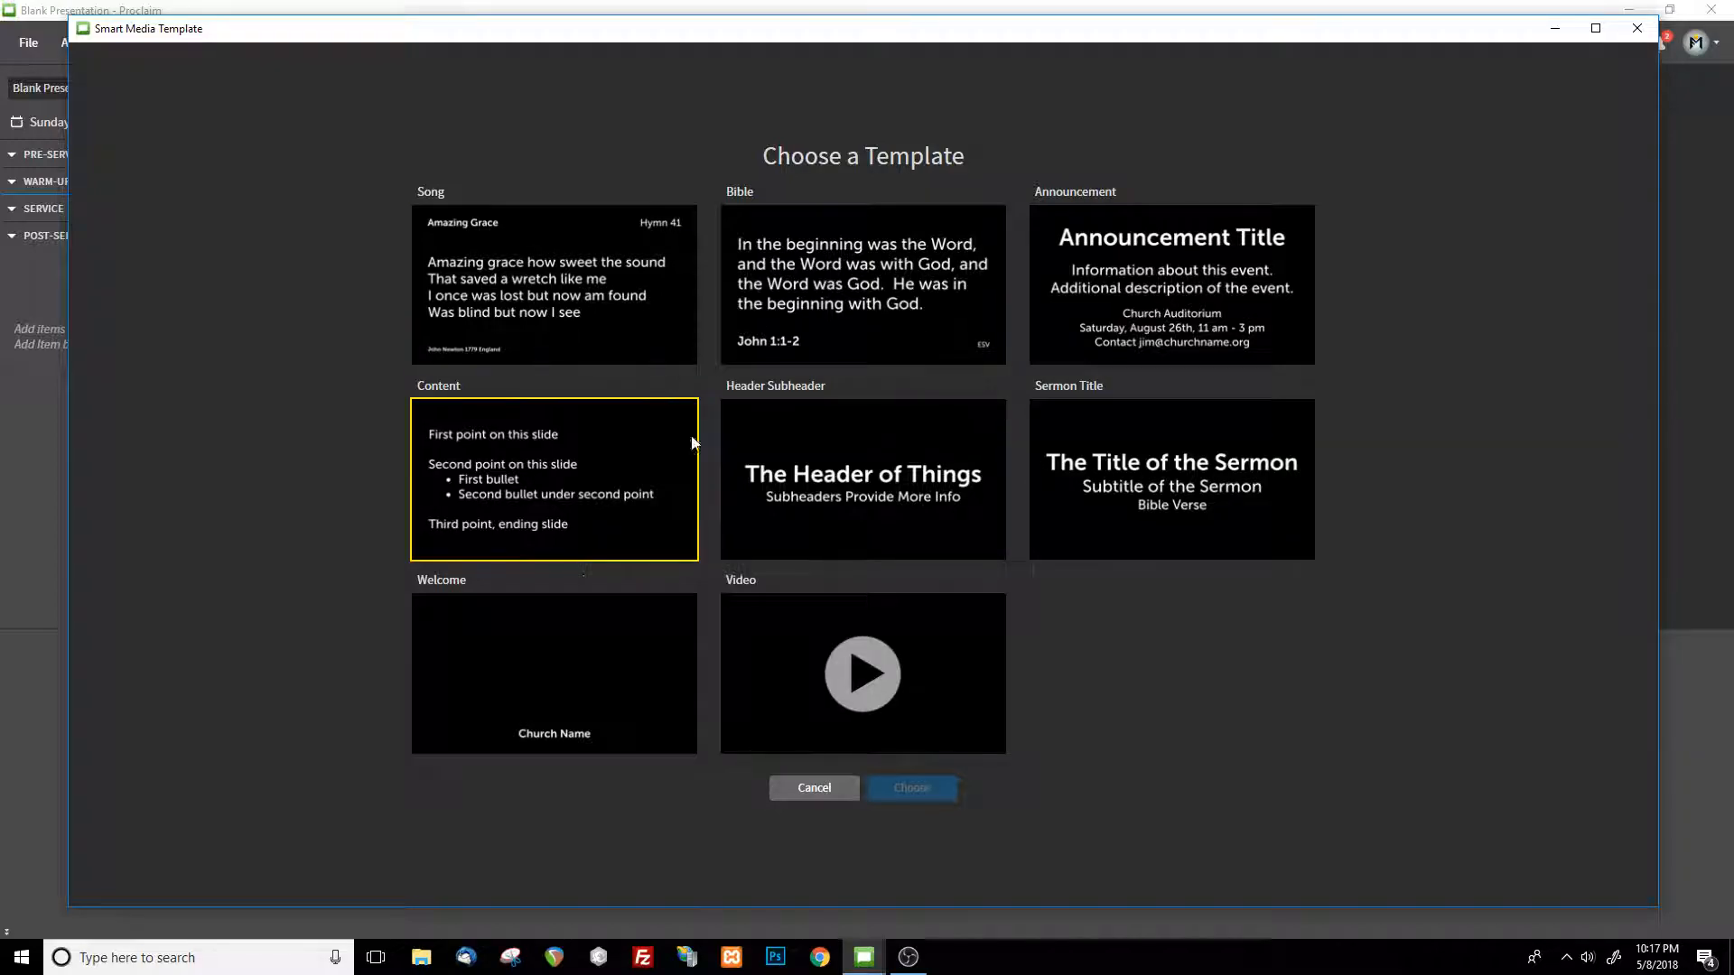
{"action": "left_click", "coordinate": [838, 799]}
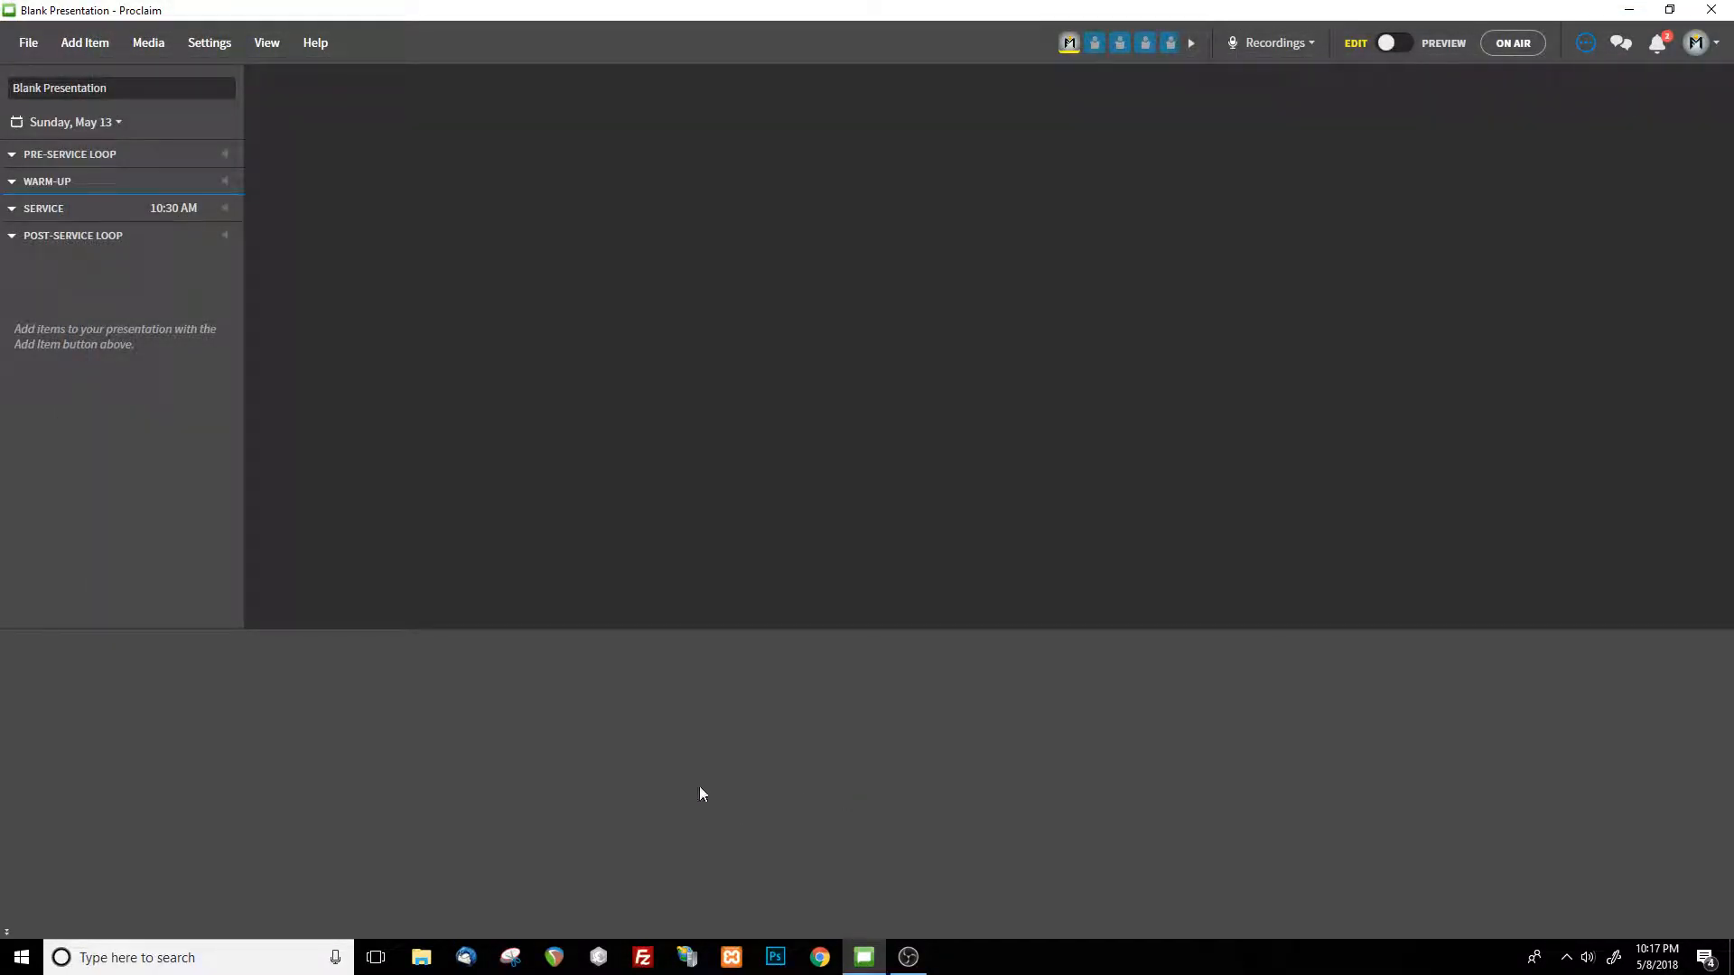
Review the default media settings for song, Bible, content and announcement items, and close the settings
{"action": "left_click", "coordinate": [211, 45]}
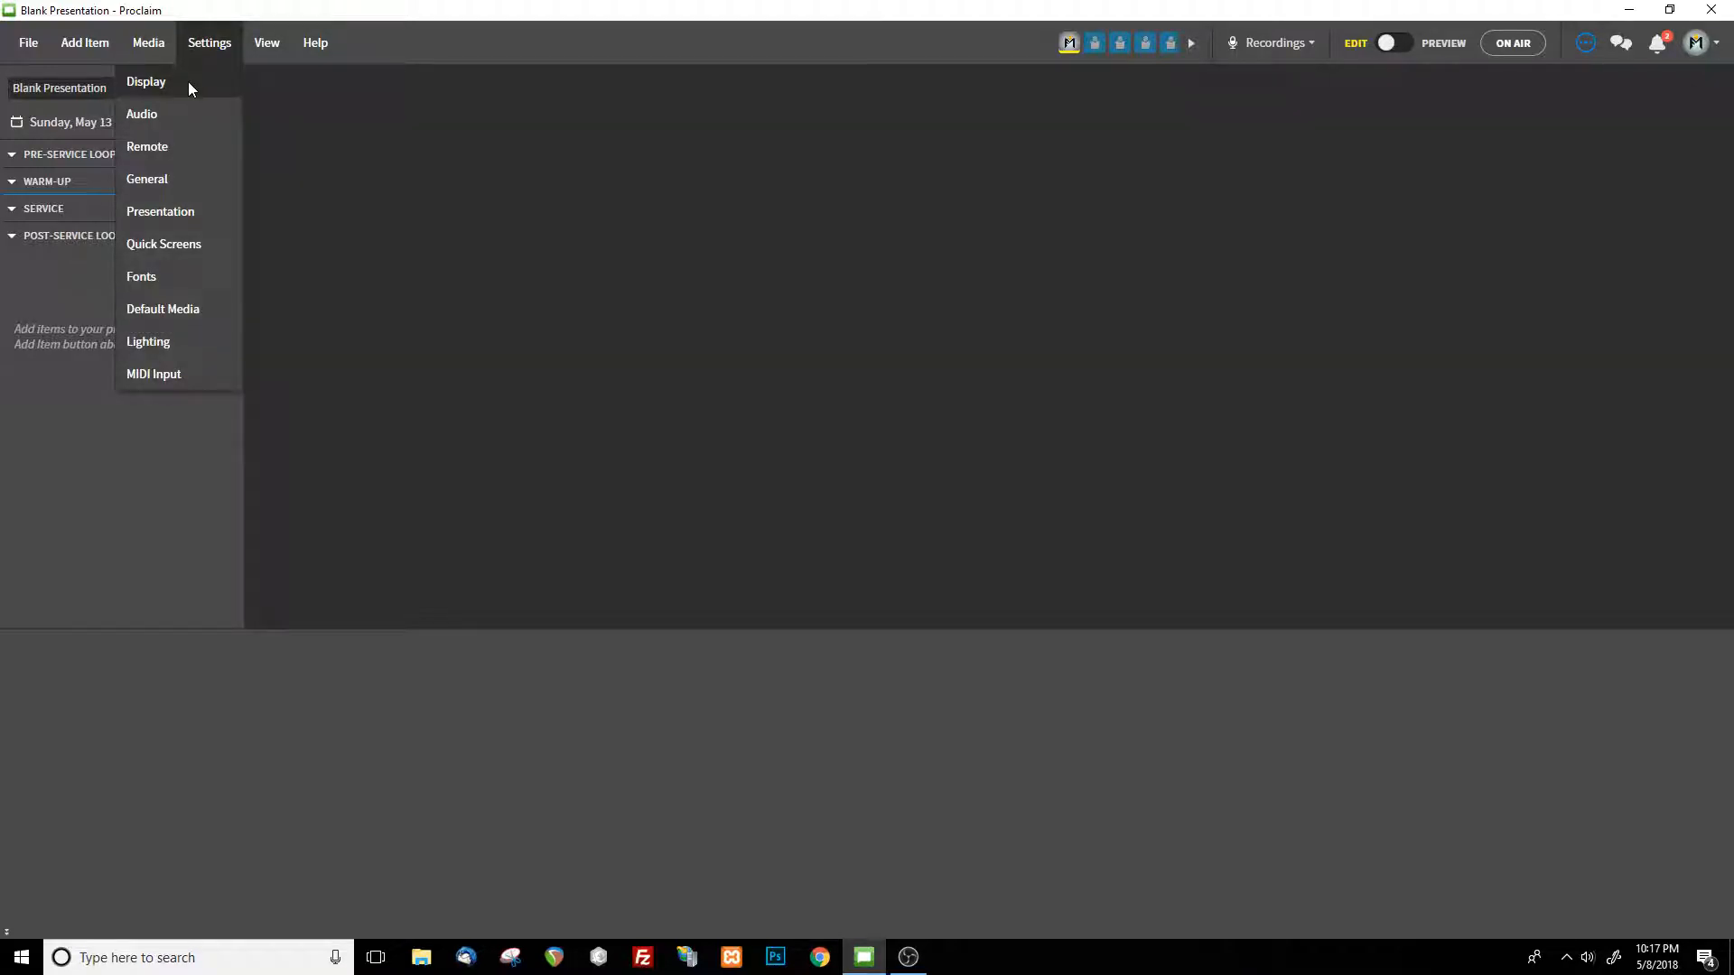
{"action": "left_click", "coordinate": [190, 84]}
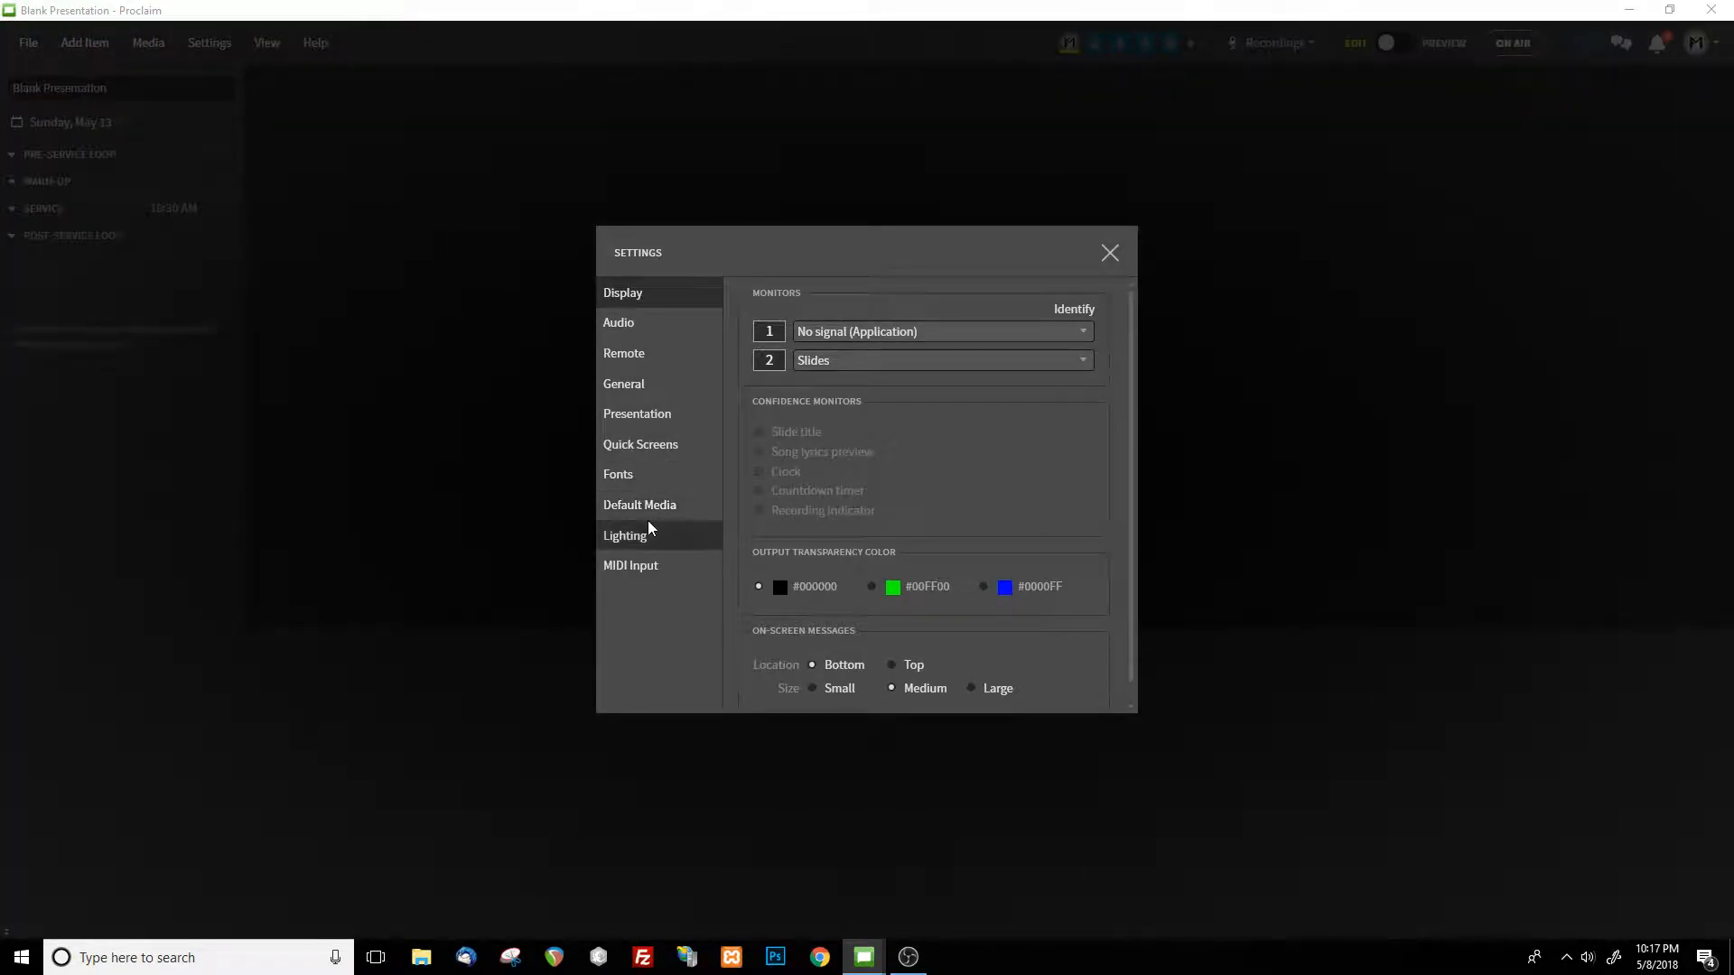
{"action": "left_click", "coordinate": [657, 507]}
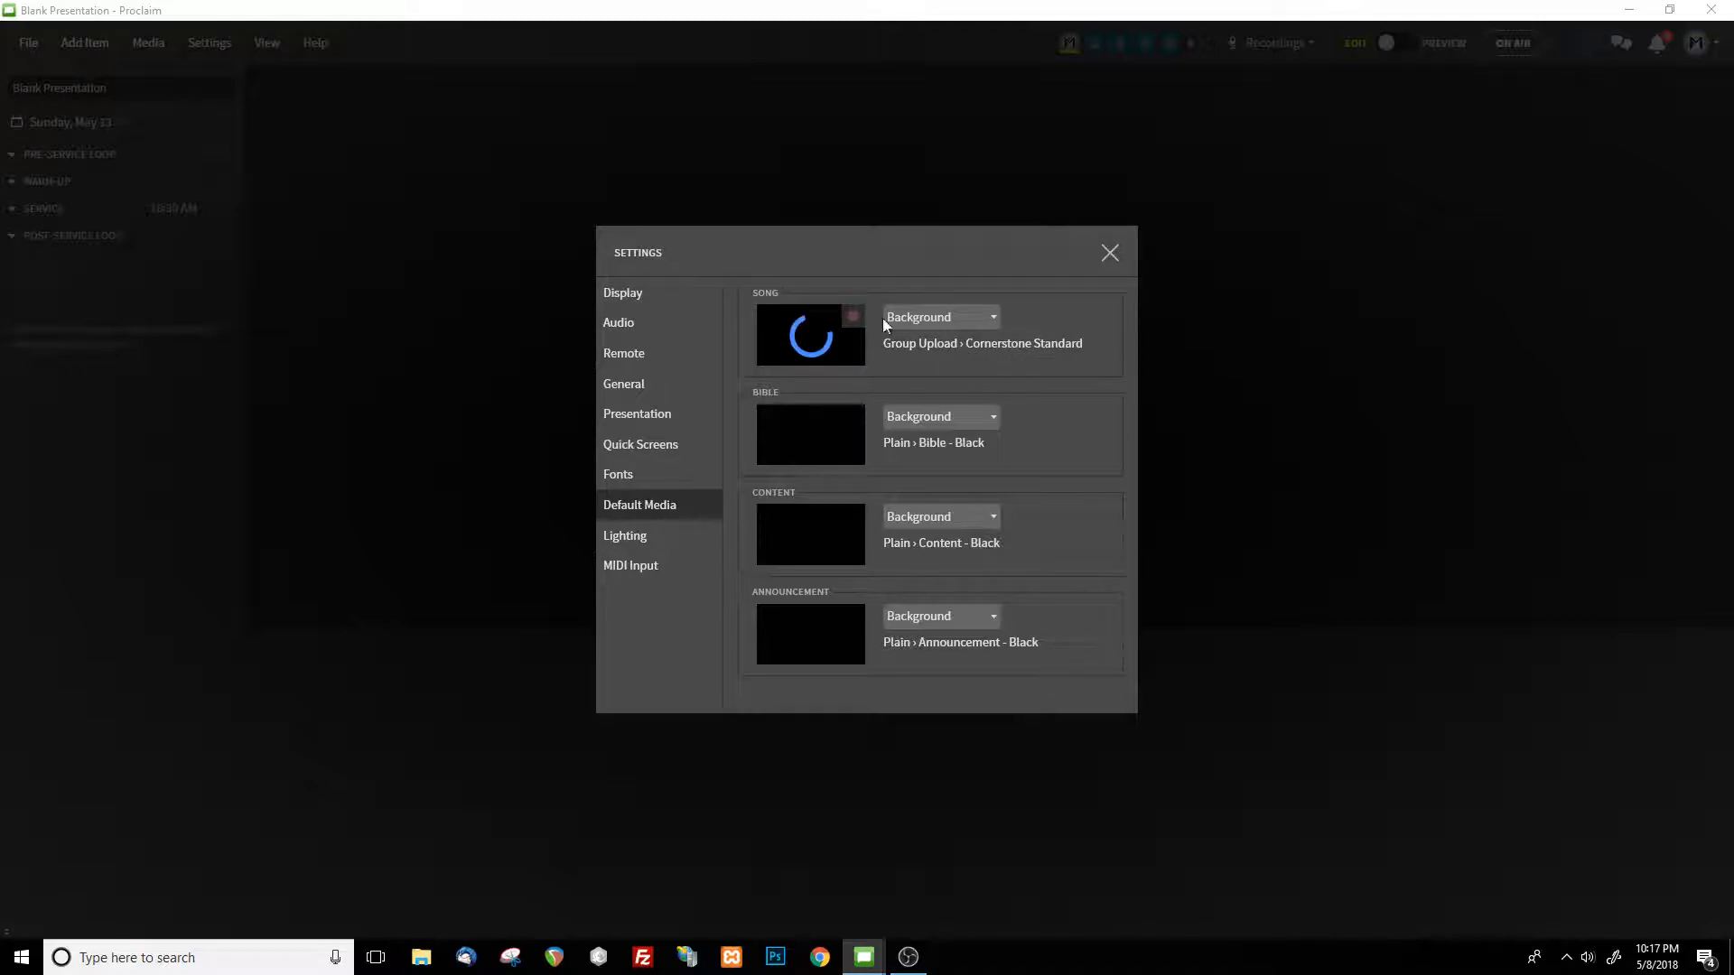
{"action": "left_click", "coordinate": [1111, 253]}
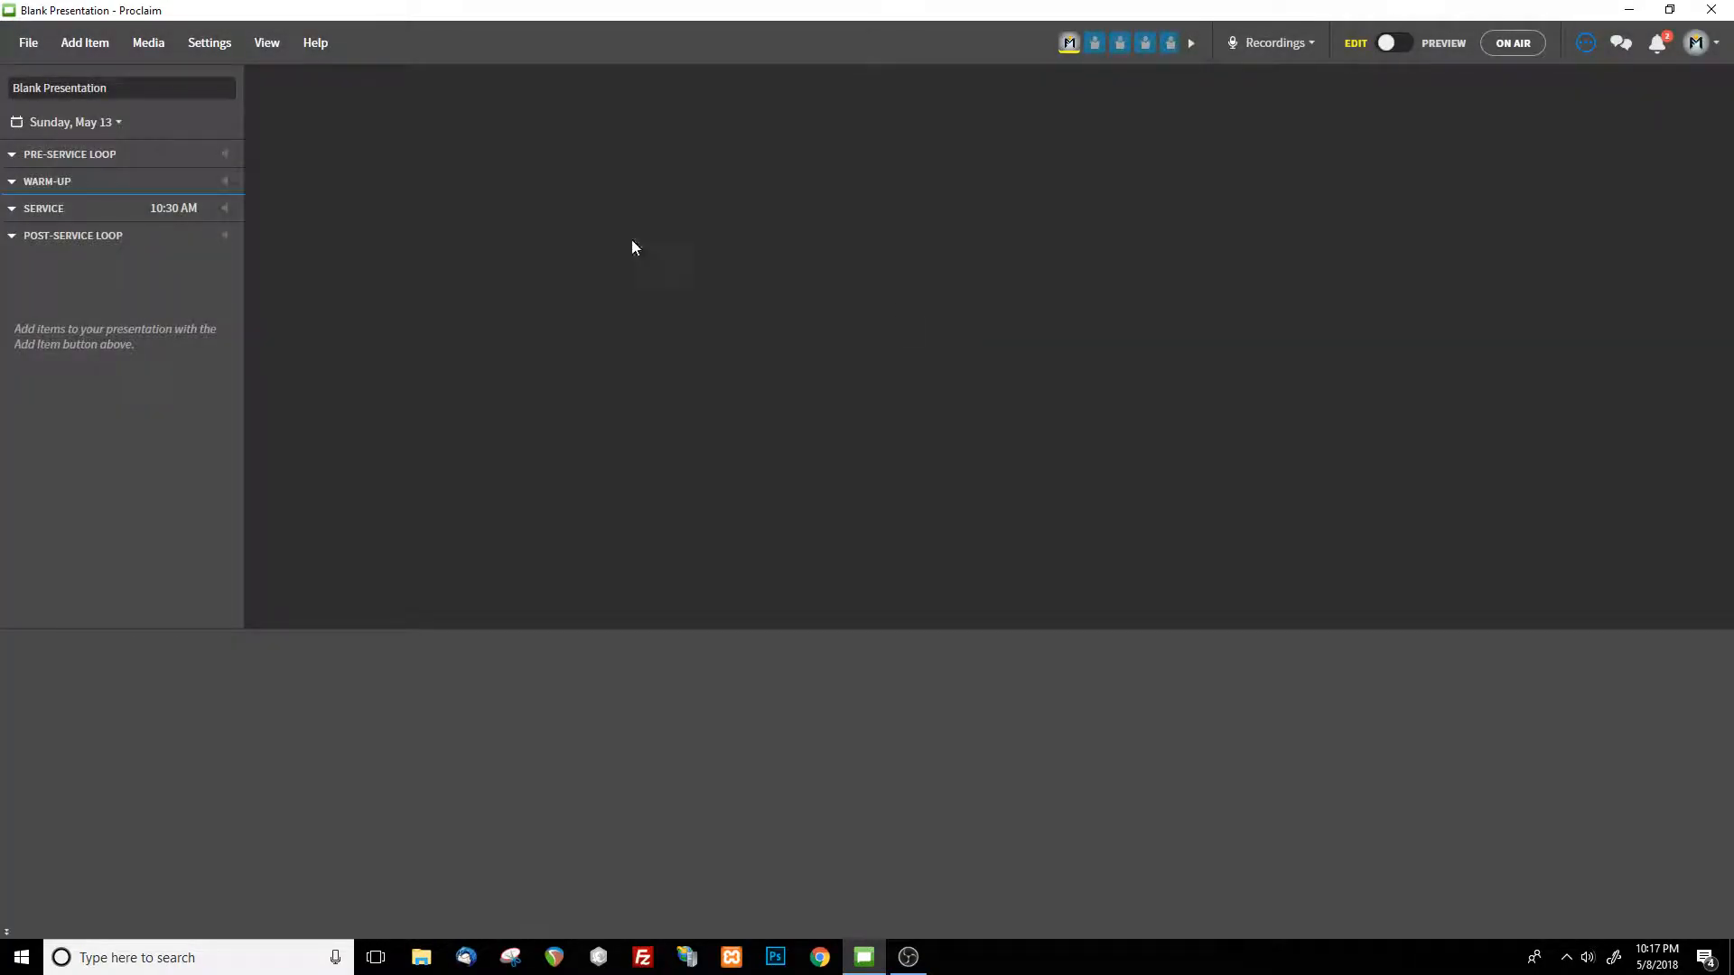
Add a song item to the service and load Amazing Grace (My Chains) from the saved songs
{"action": "left_click", "coordinate": [84, 42]}
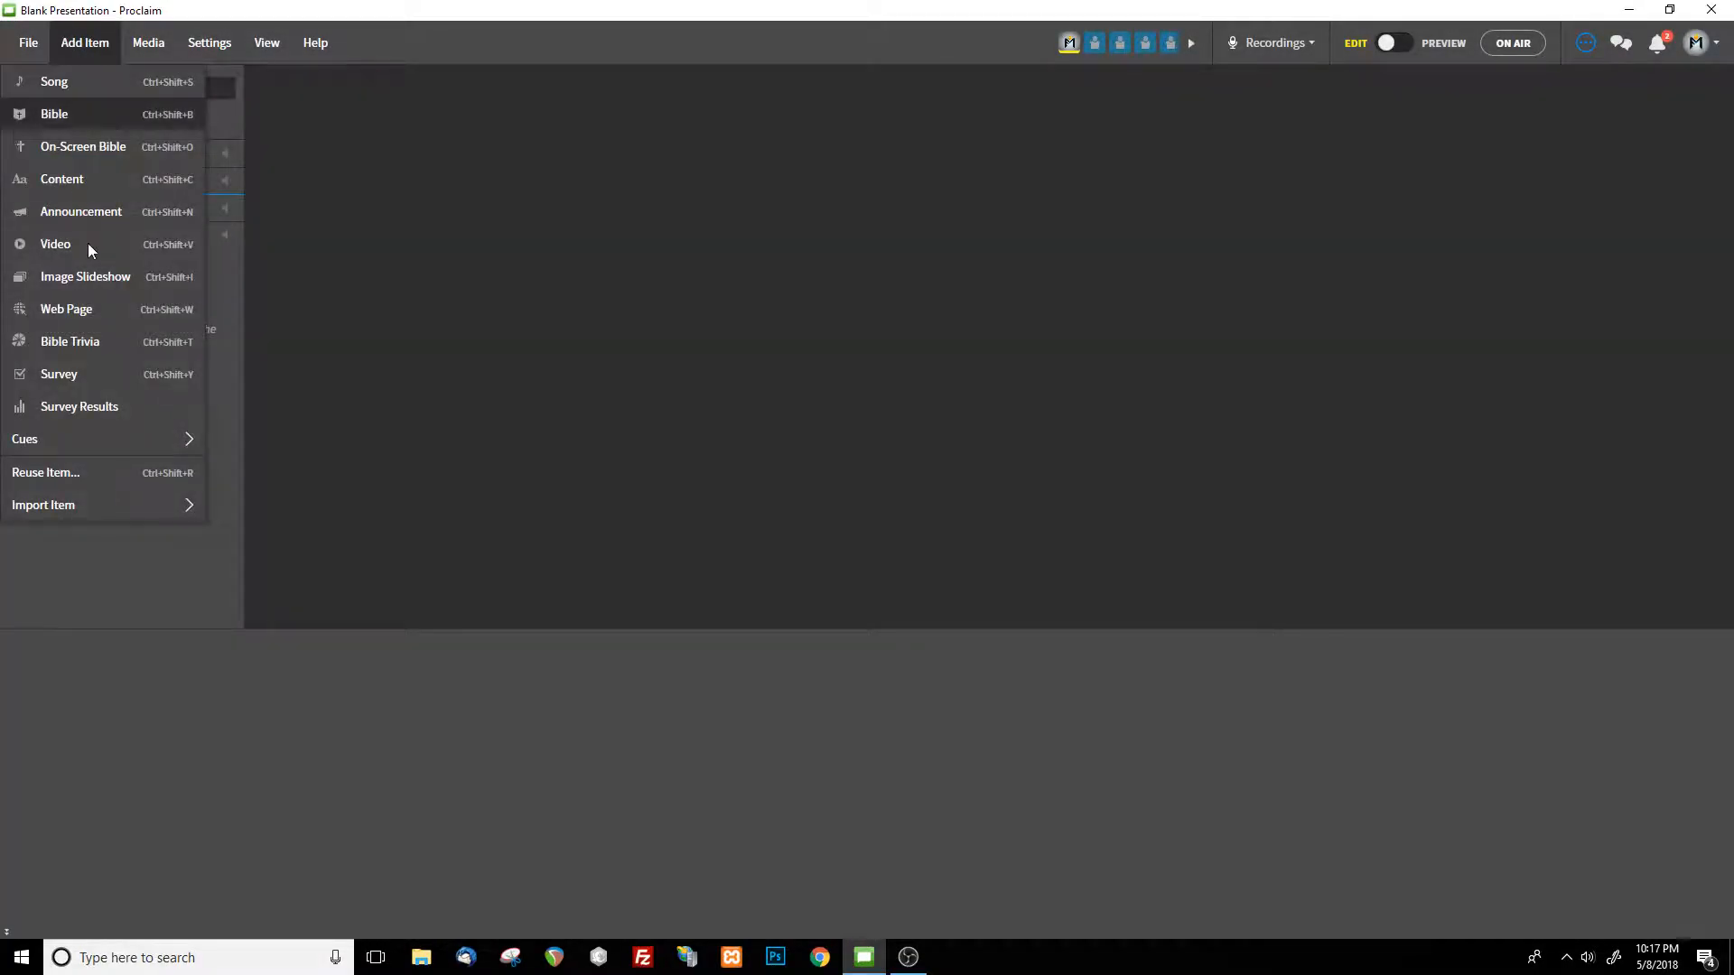
{"action": "left_click", "coordinate": [106, 87]}
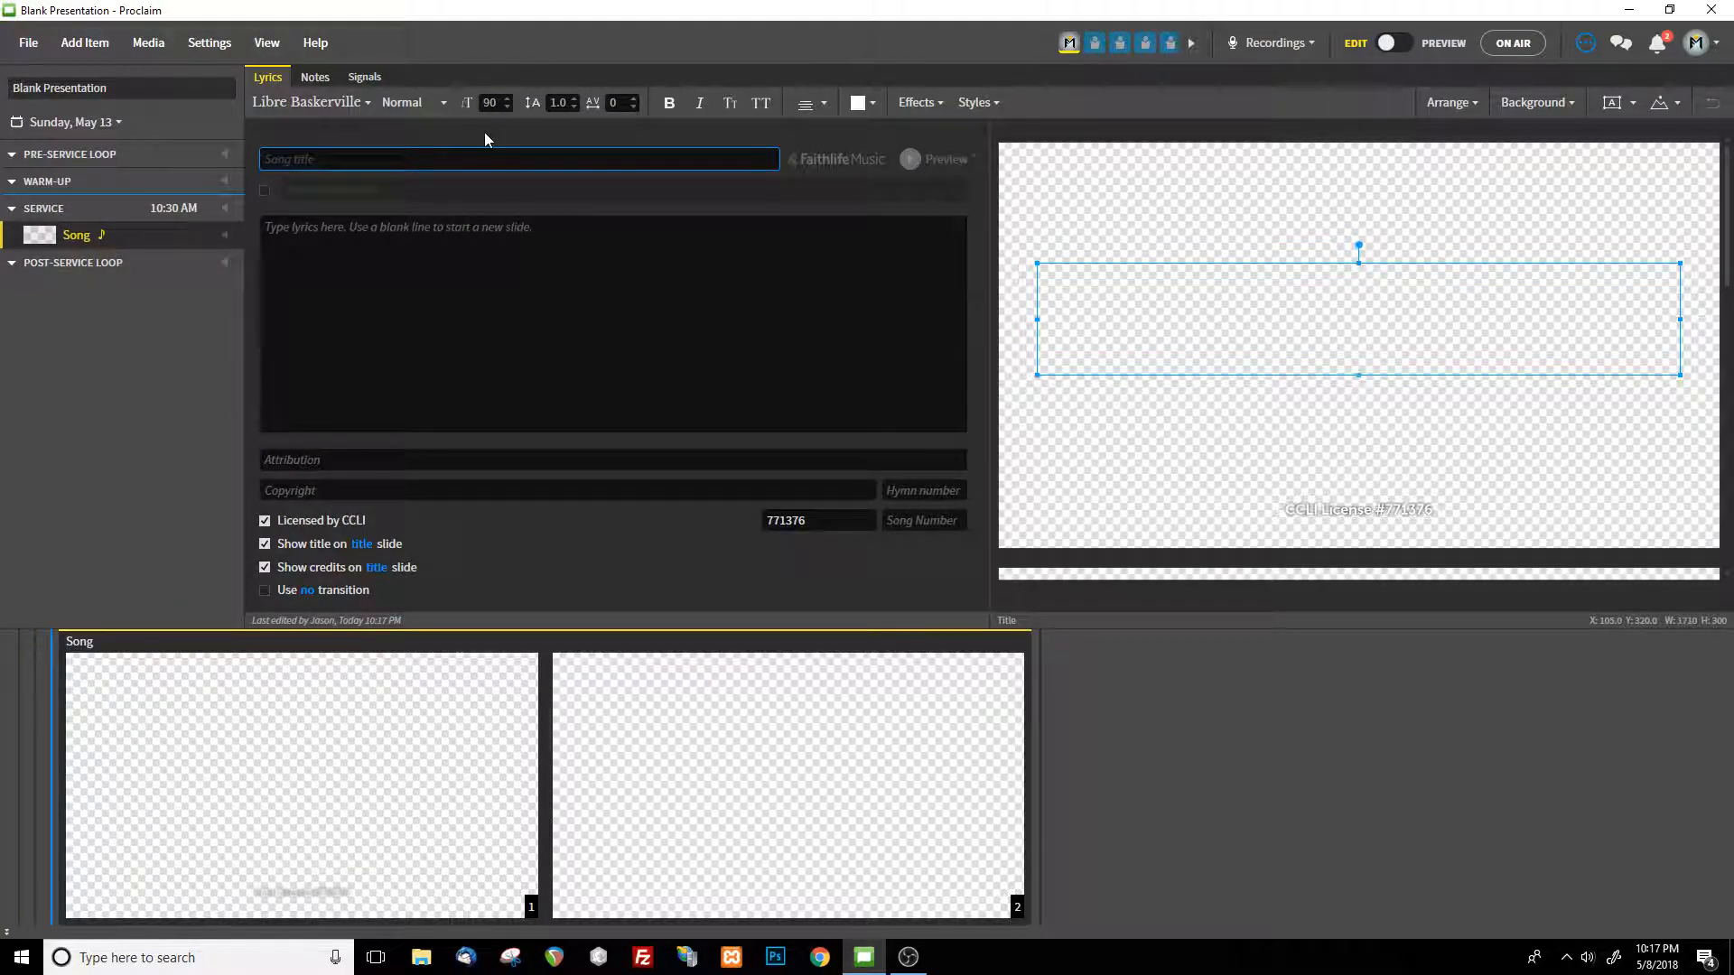
{"action": "type", "text": "amaz"}
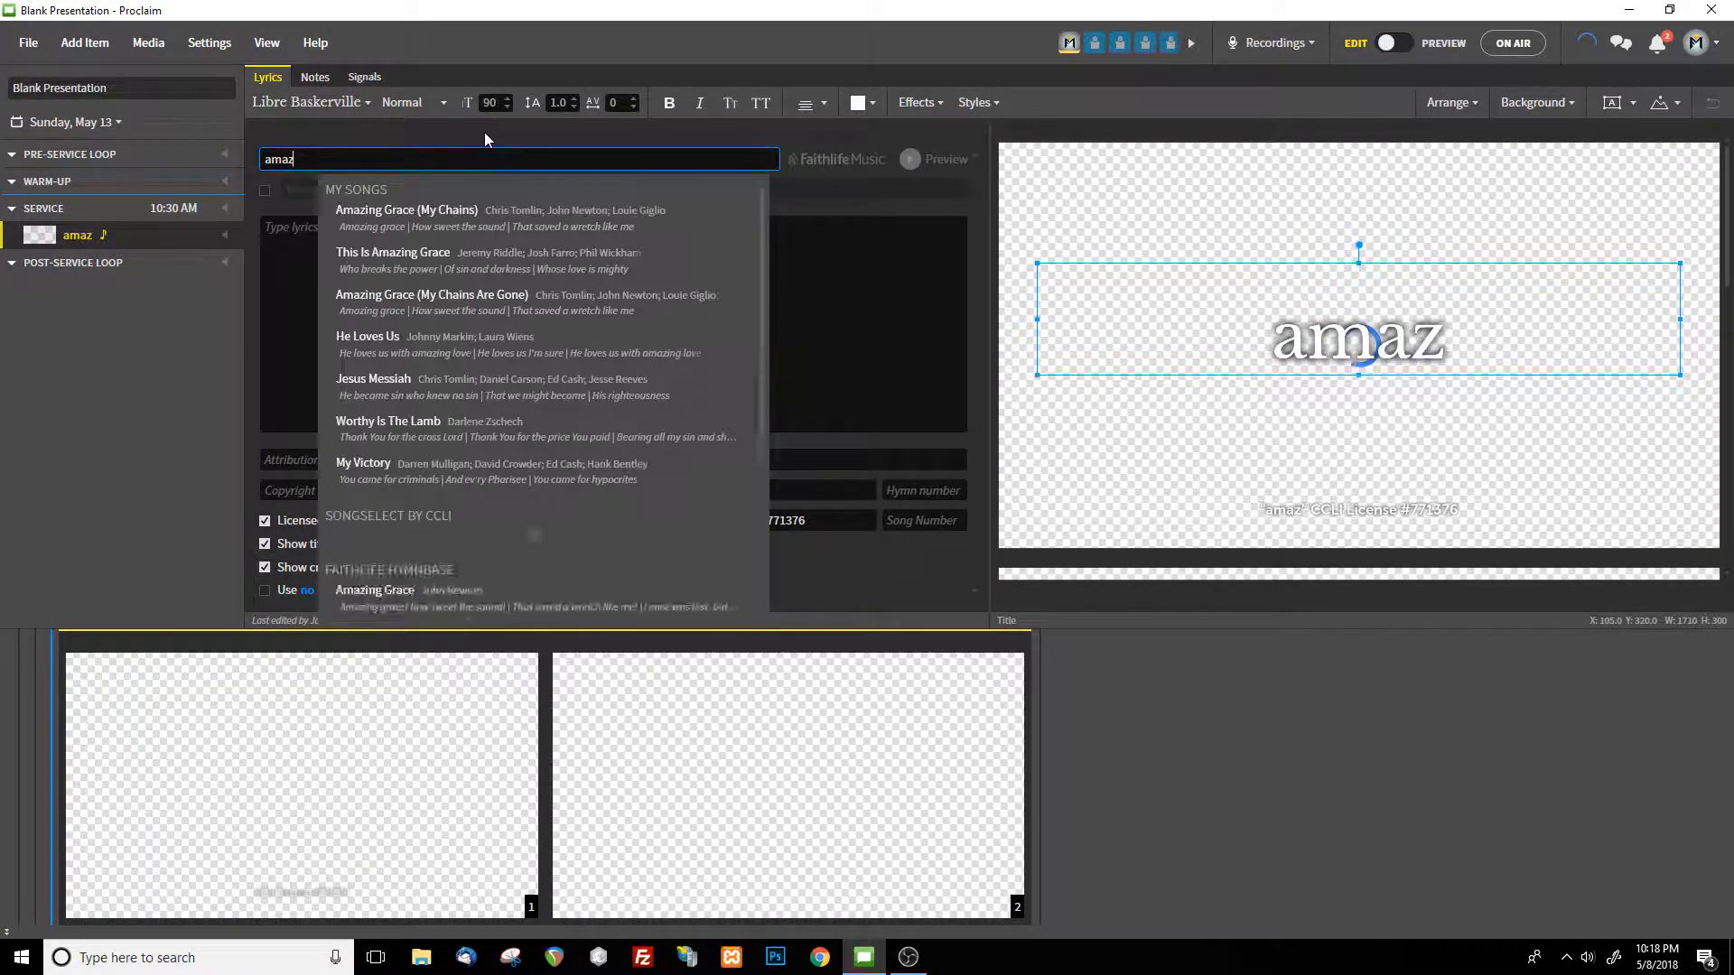
{"action": "key", "text": "Down"}
{"action": "key", "text": "Return"}
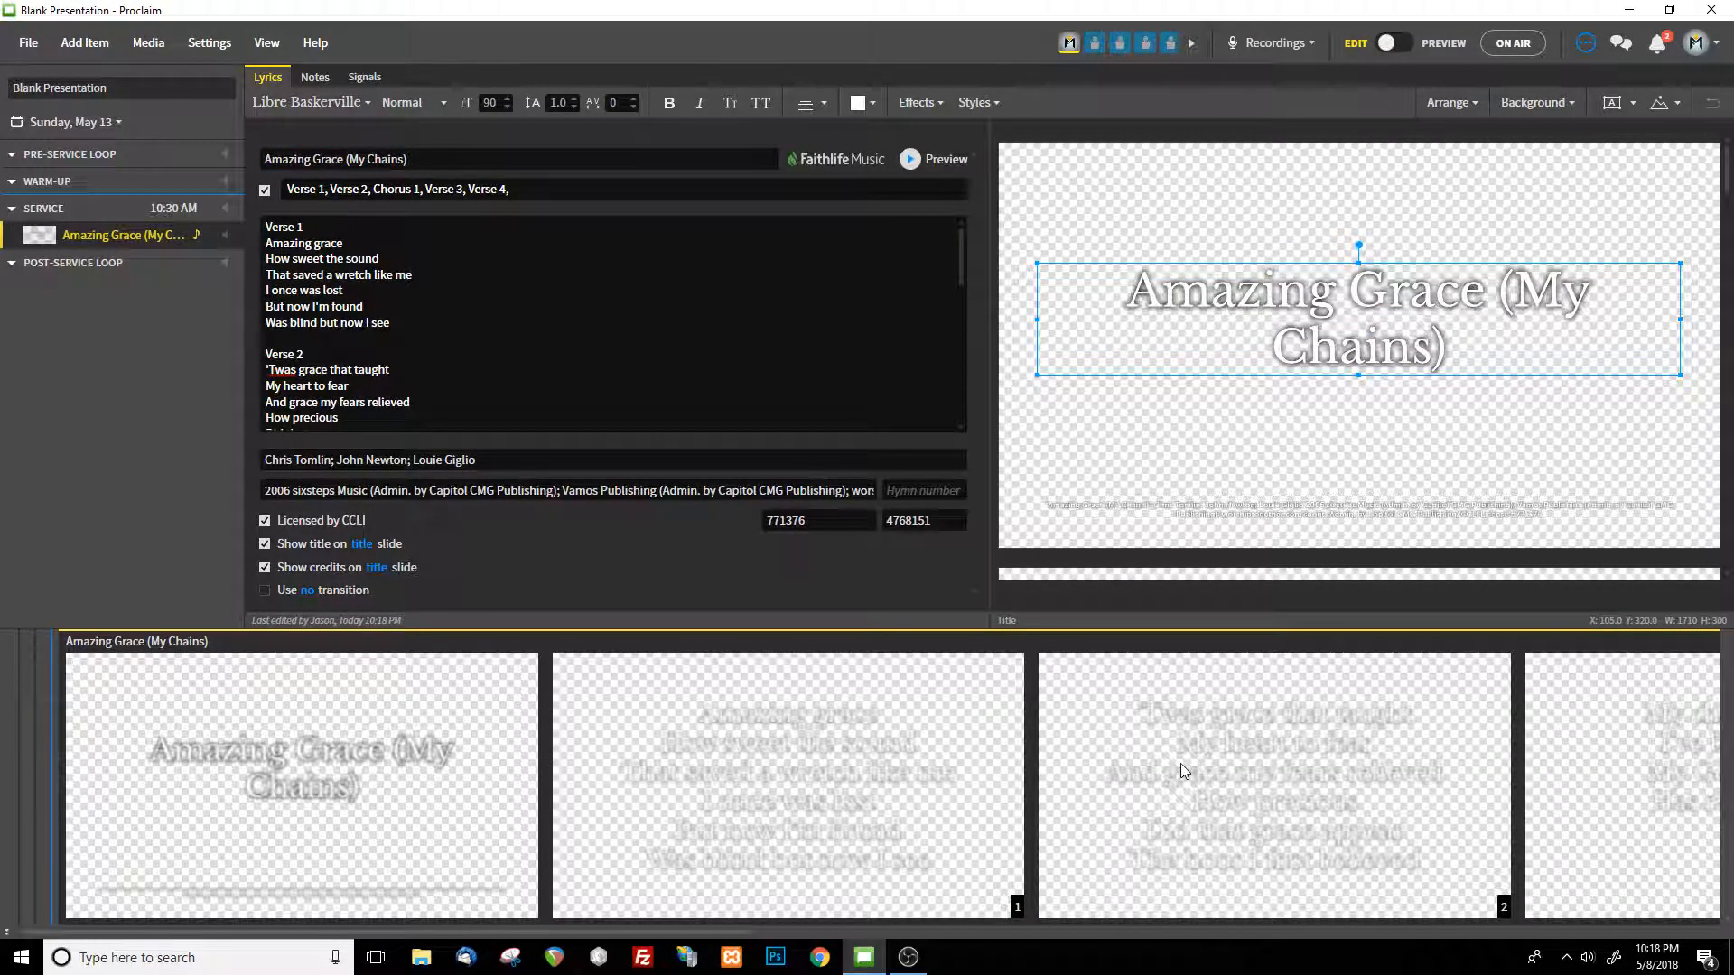
{"action": "left_click", "coordinate": [361, 290]}
{"action": "left_click", "coordinate": [160, 55]}
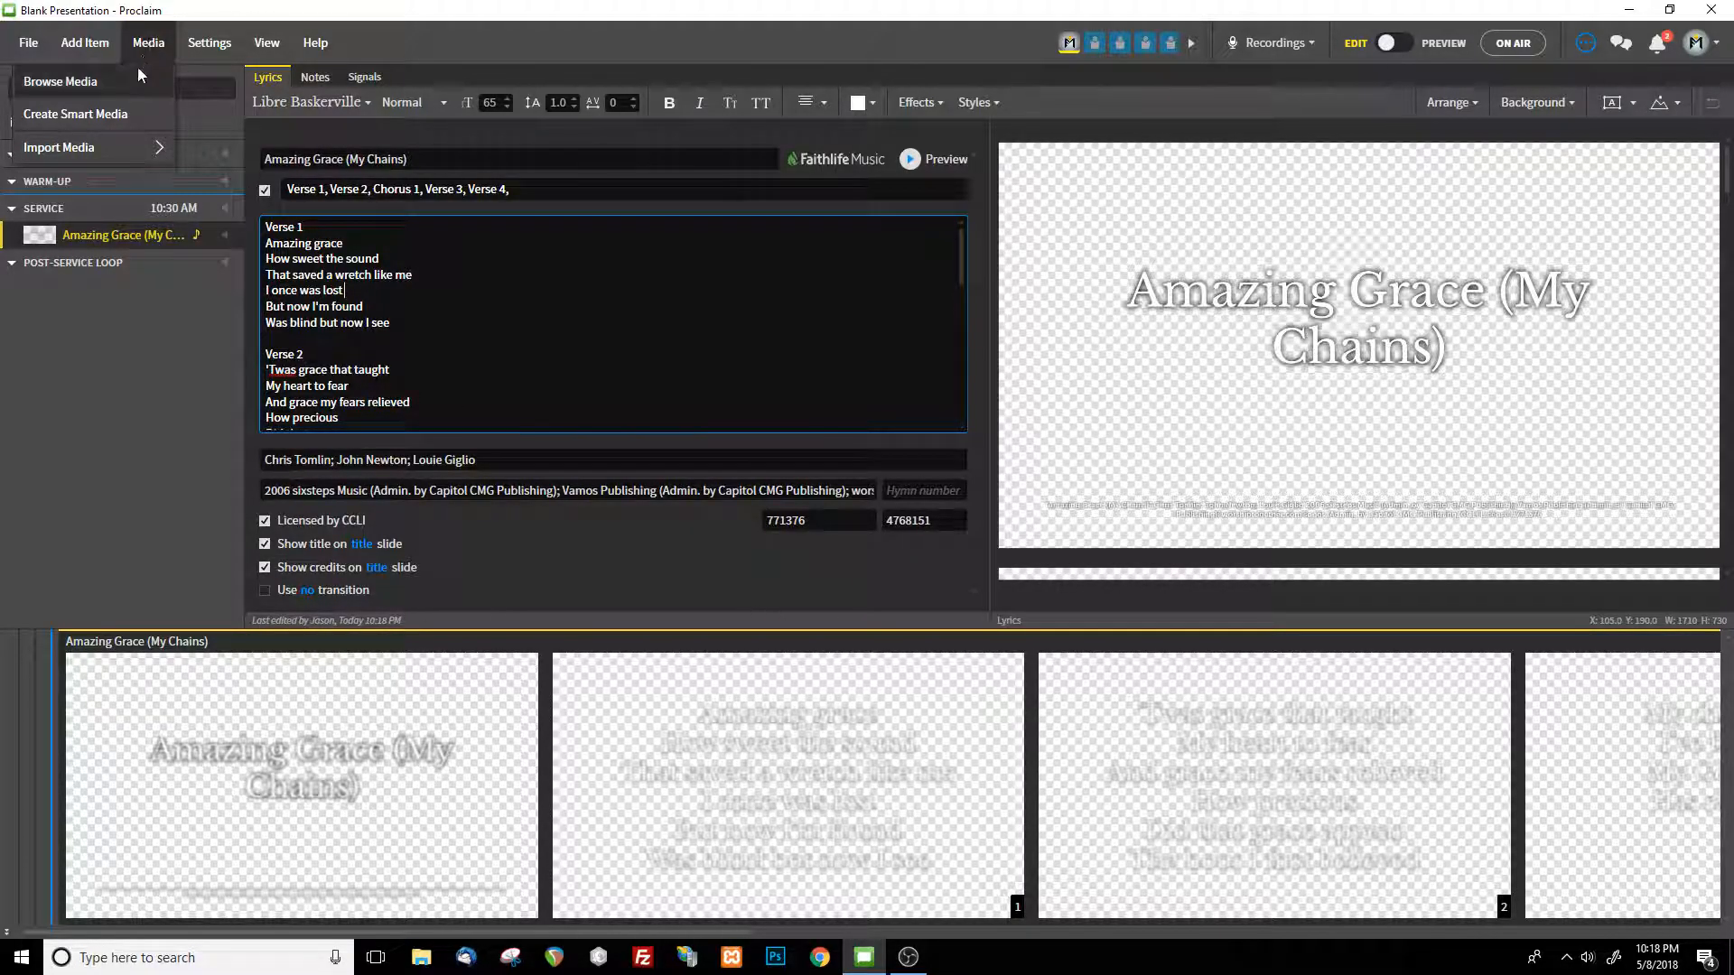
{"action": "mouse_move", "coordinate": [127, 155]}
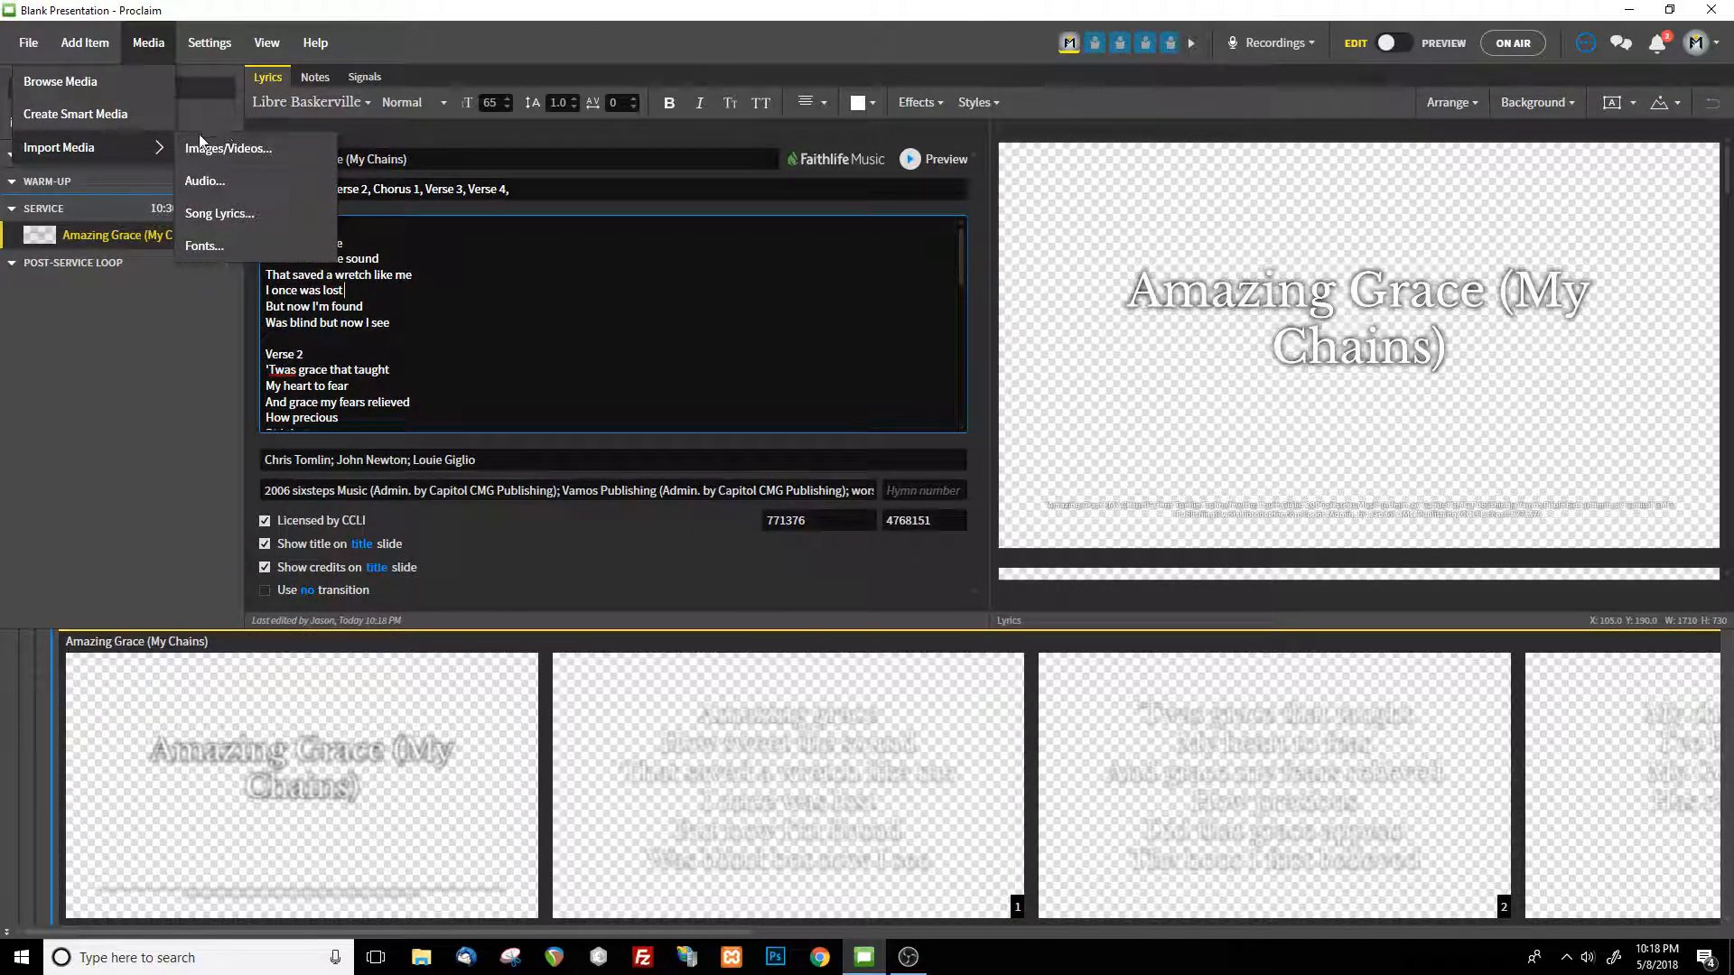
{"action": "left_click", "coordinate": [1158, 133]}
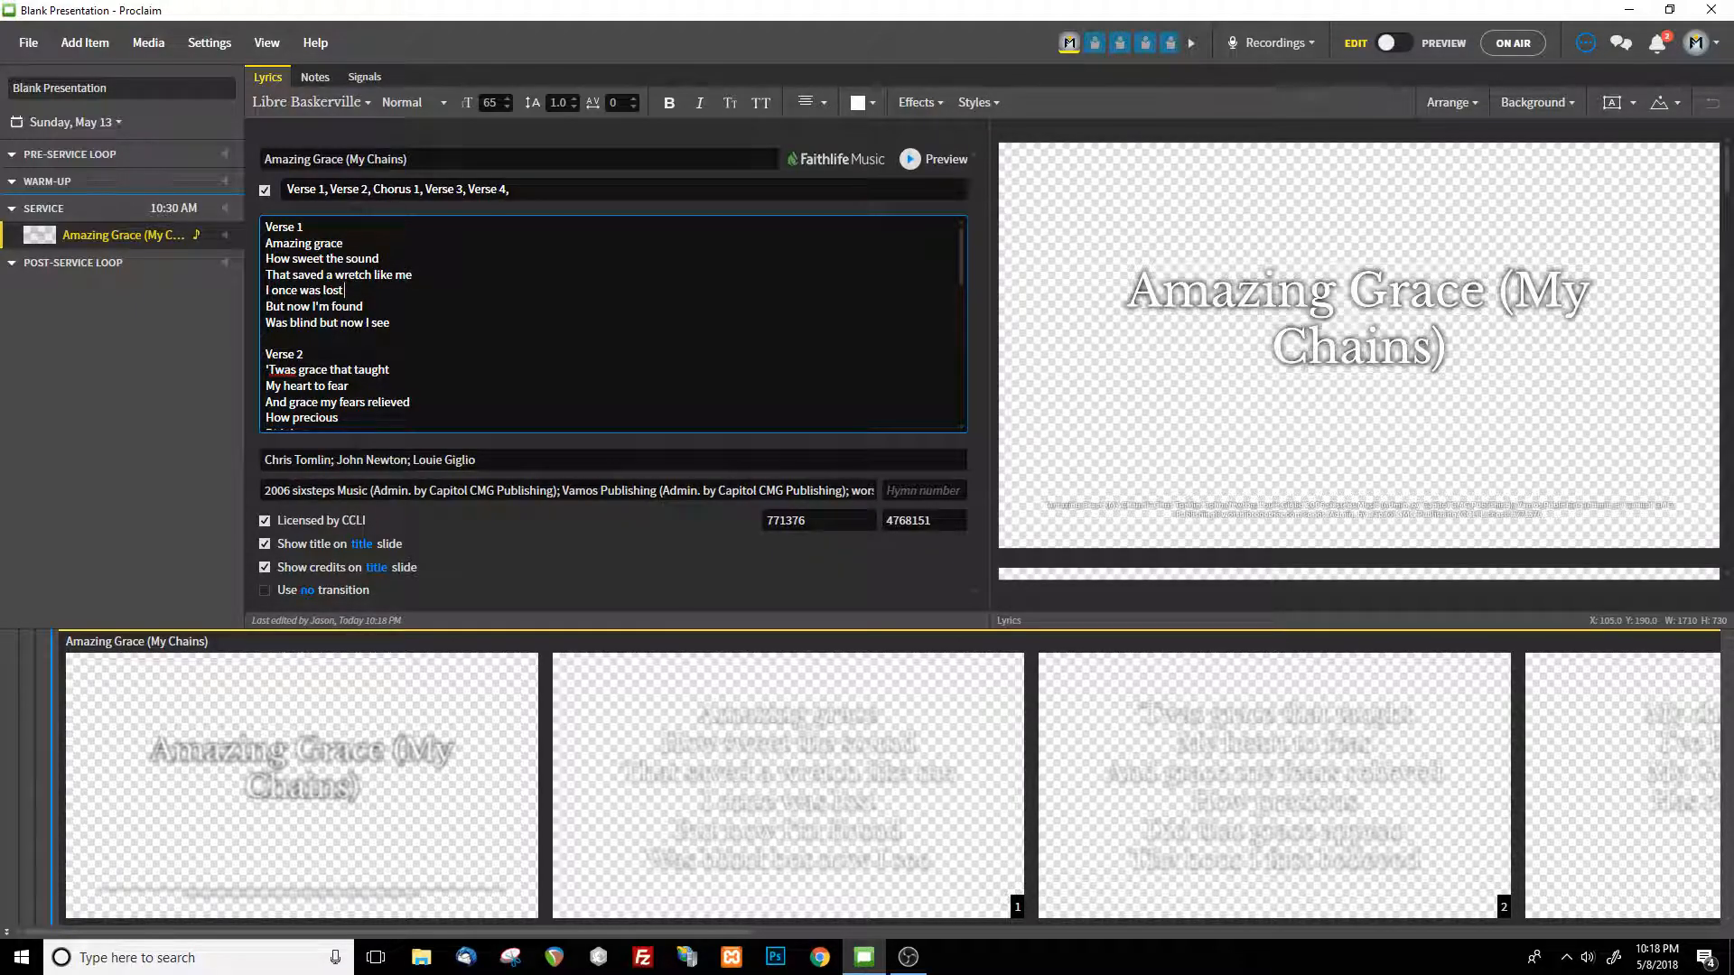
{"action": "left_click", "coordinate": [84, 43]}
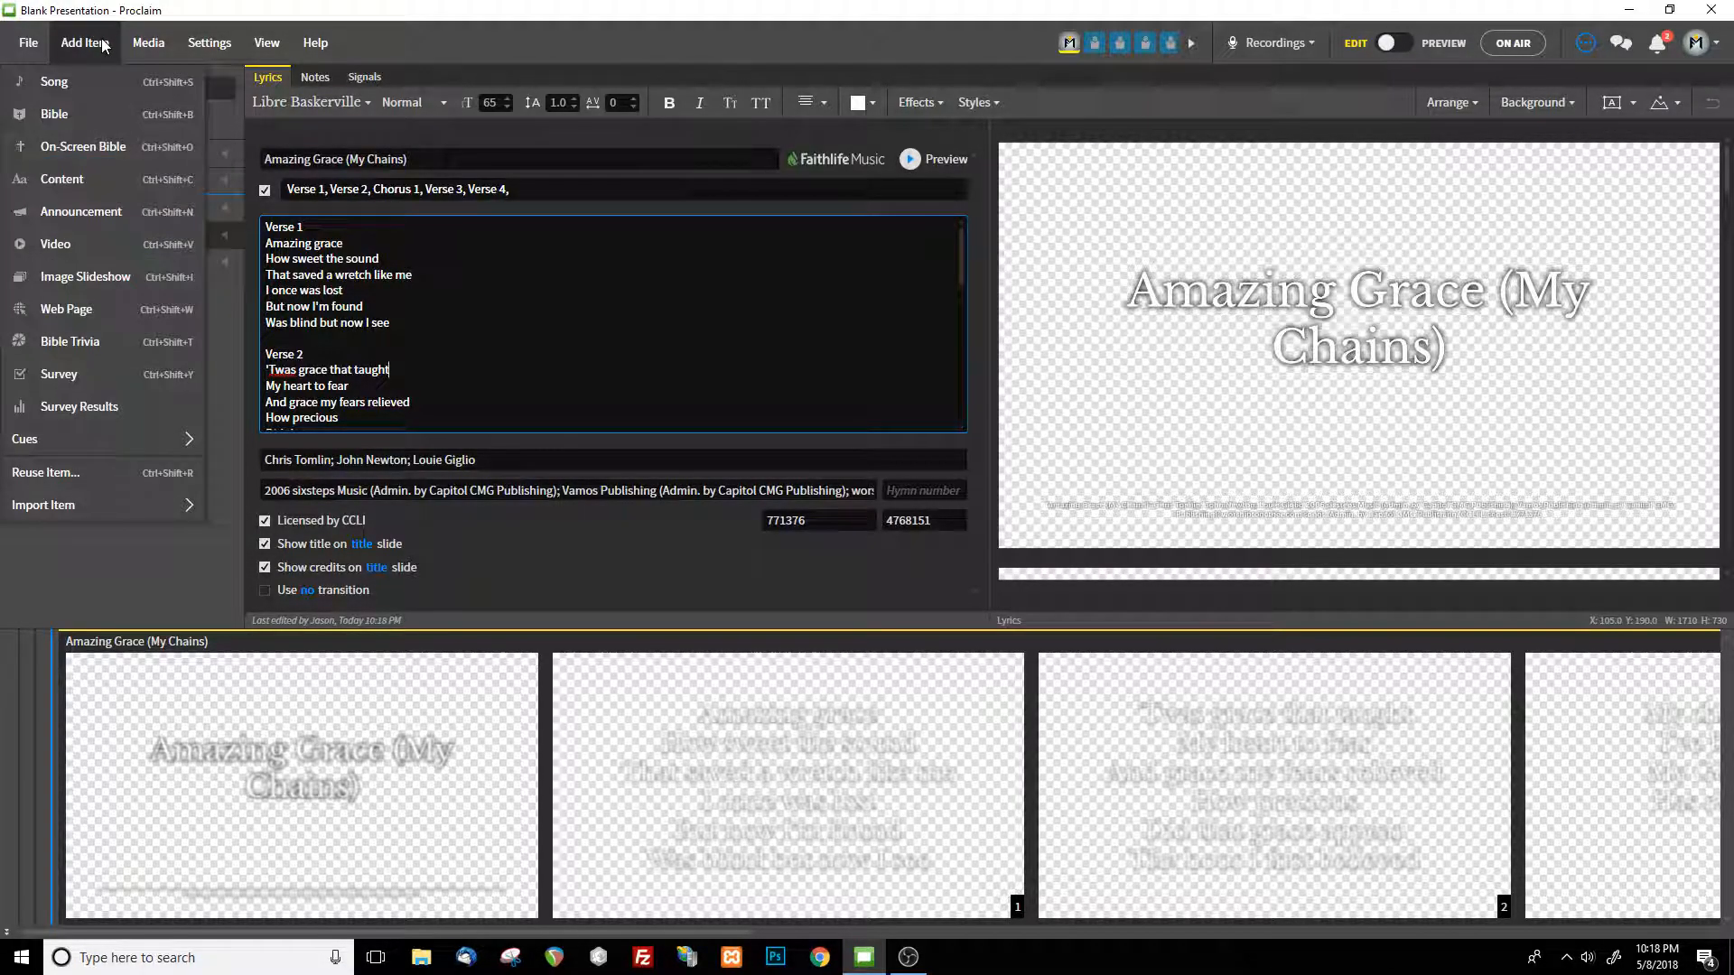
Set the dark textured image as the background of the Amazing Grace (My Chains) slides
{"action": "left_click", "coordinate": [1569, 106]}
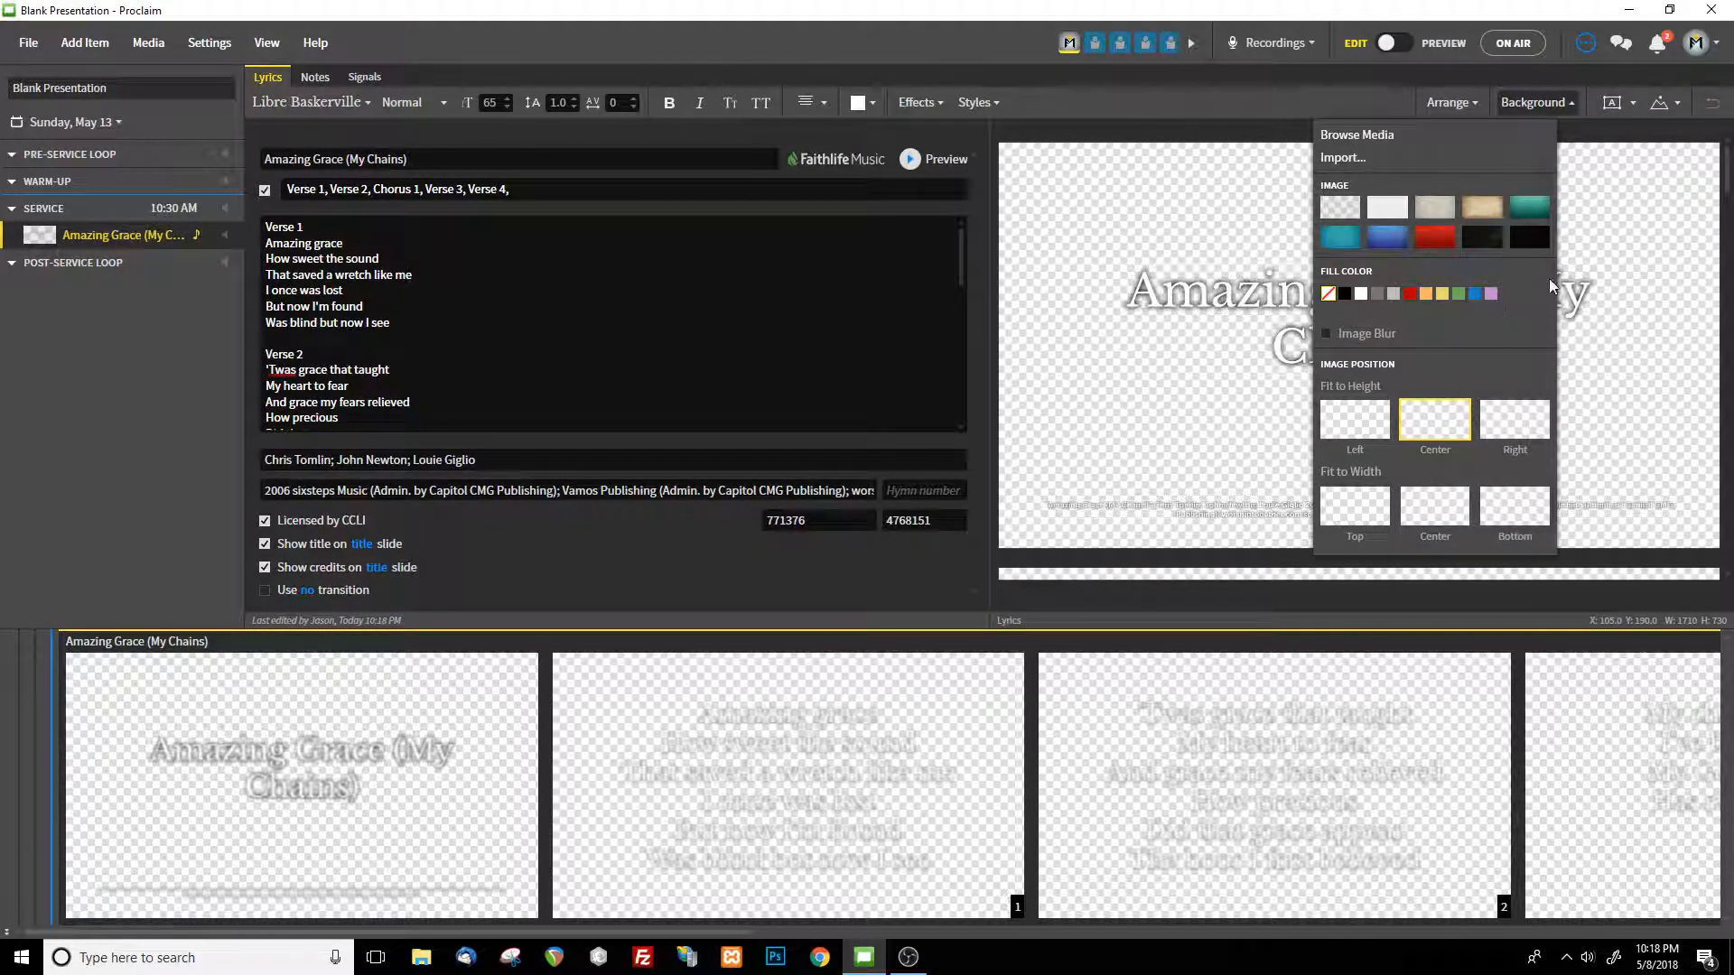
{"action": "left_click", "coordinate": [1496, 240]}
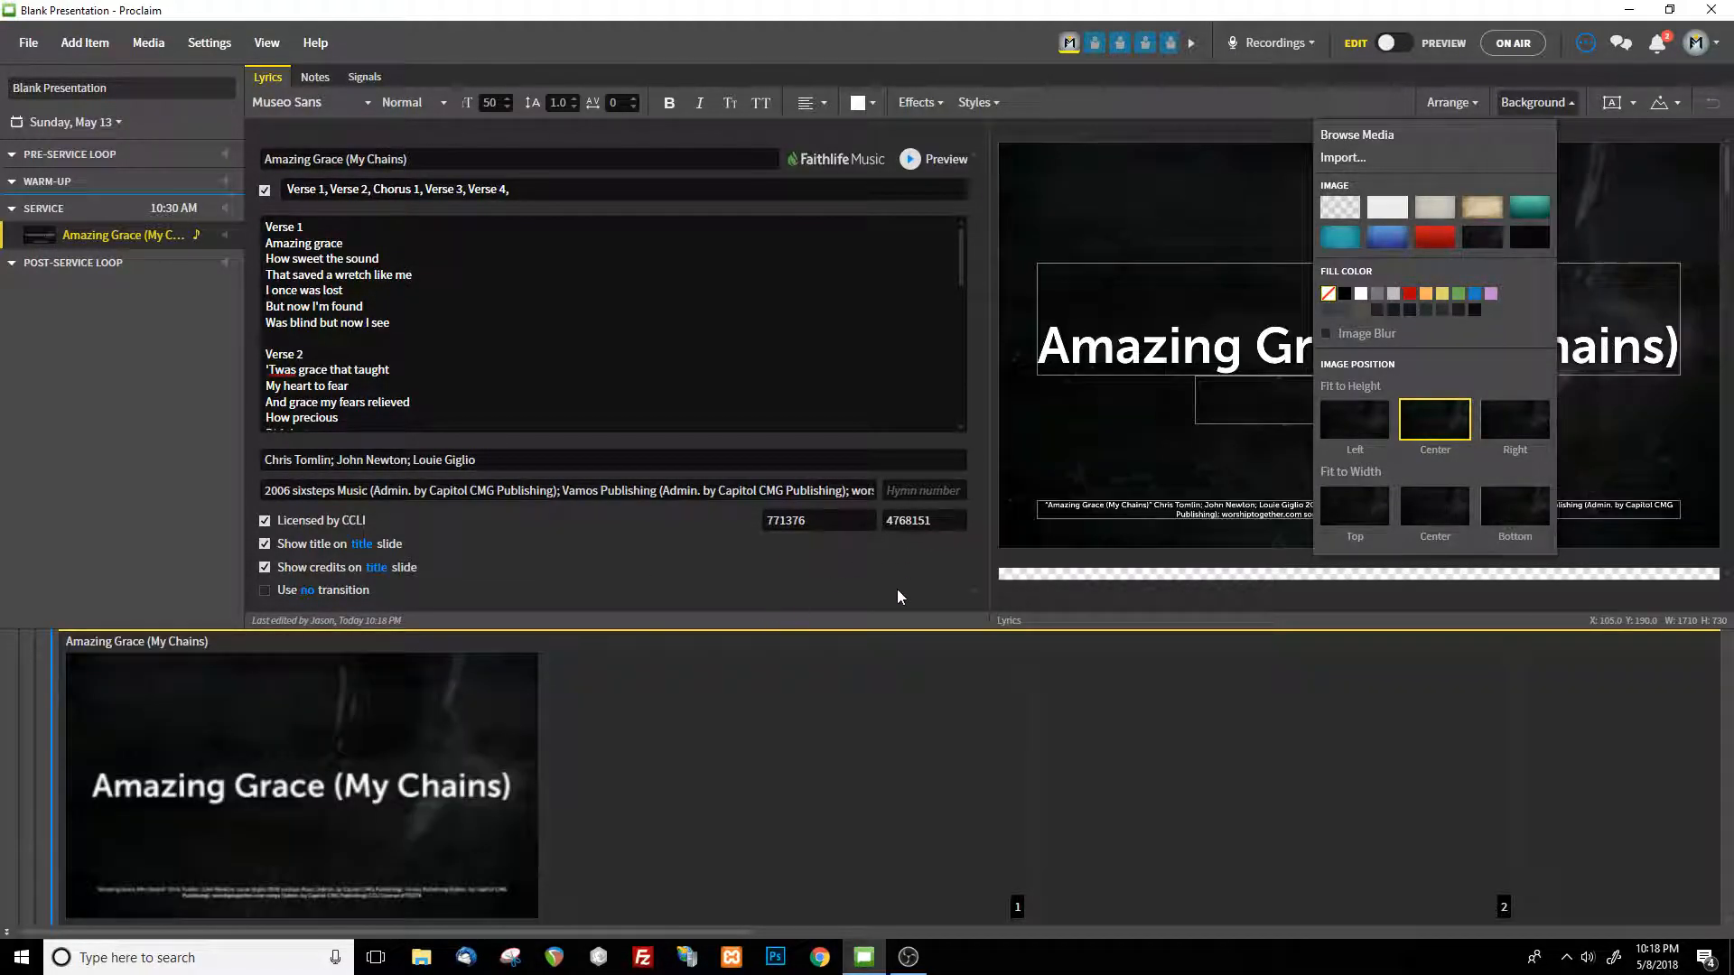
{"action": "left_click", "coordinate": [896, 589]}
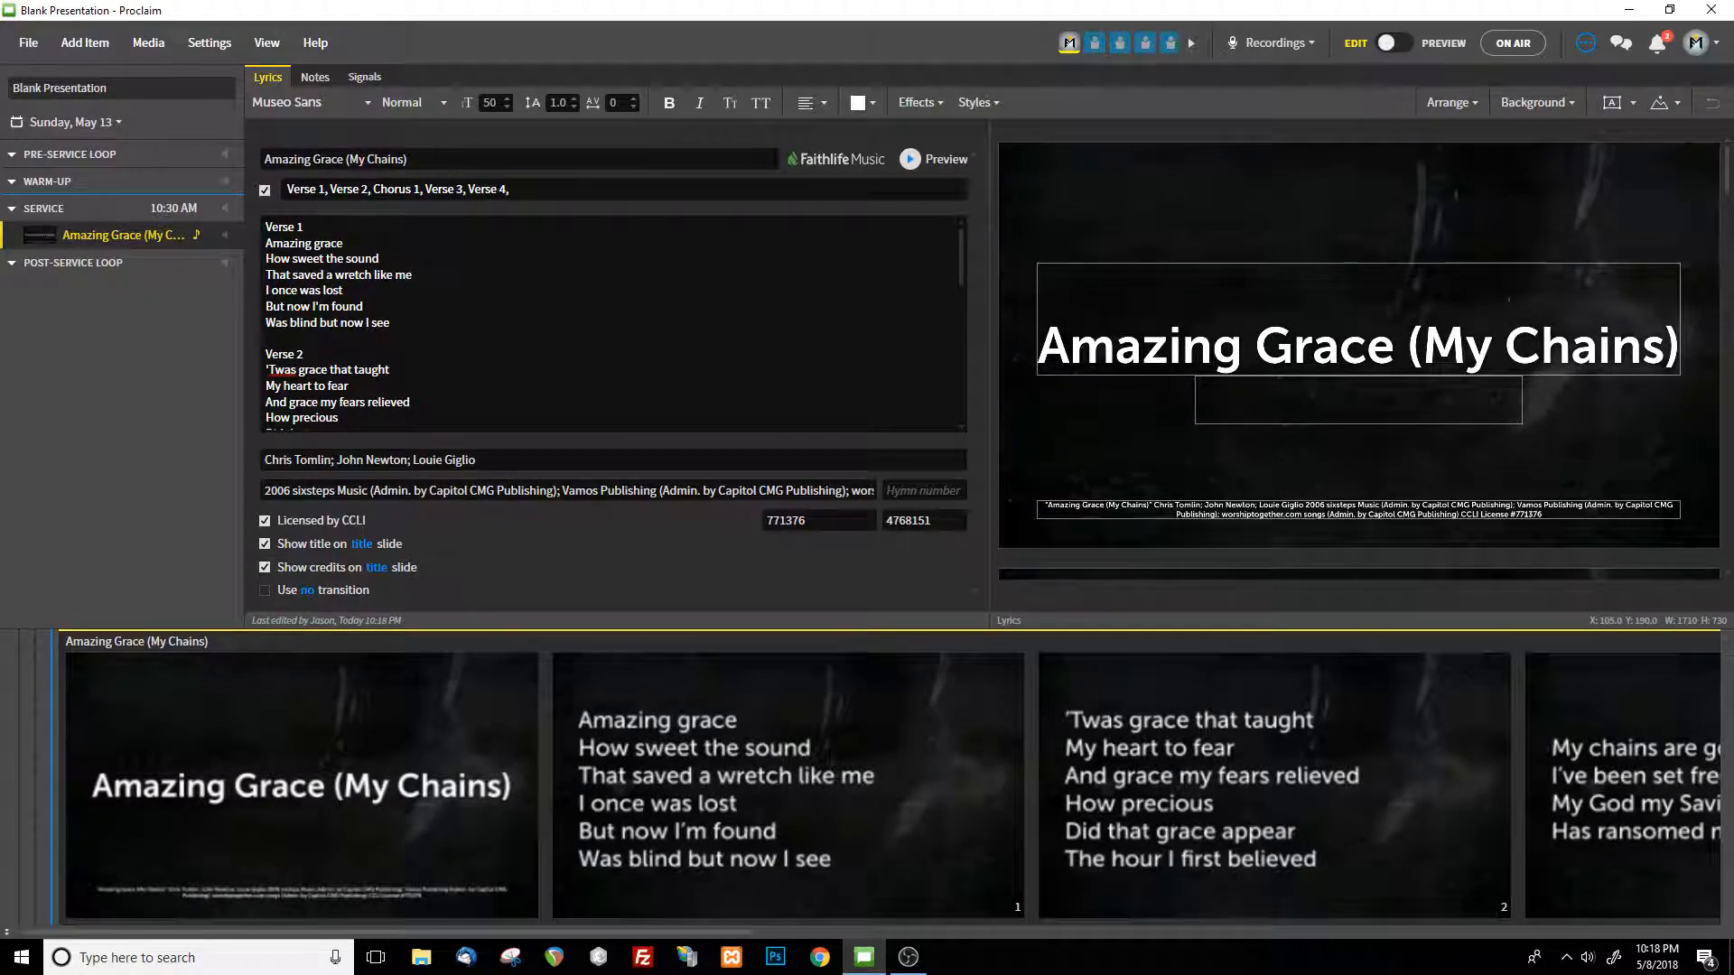
{"action": "scroll", "coordinate": [613, 323], "scroll_direction": "down", "scroll_amount": 6}
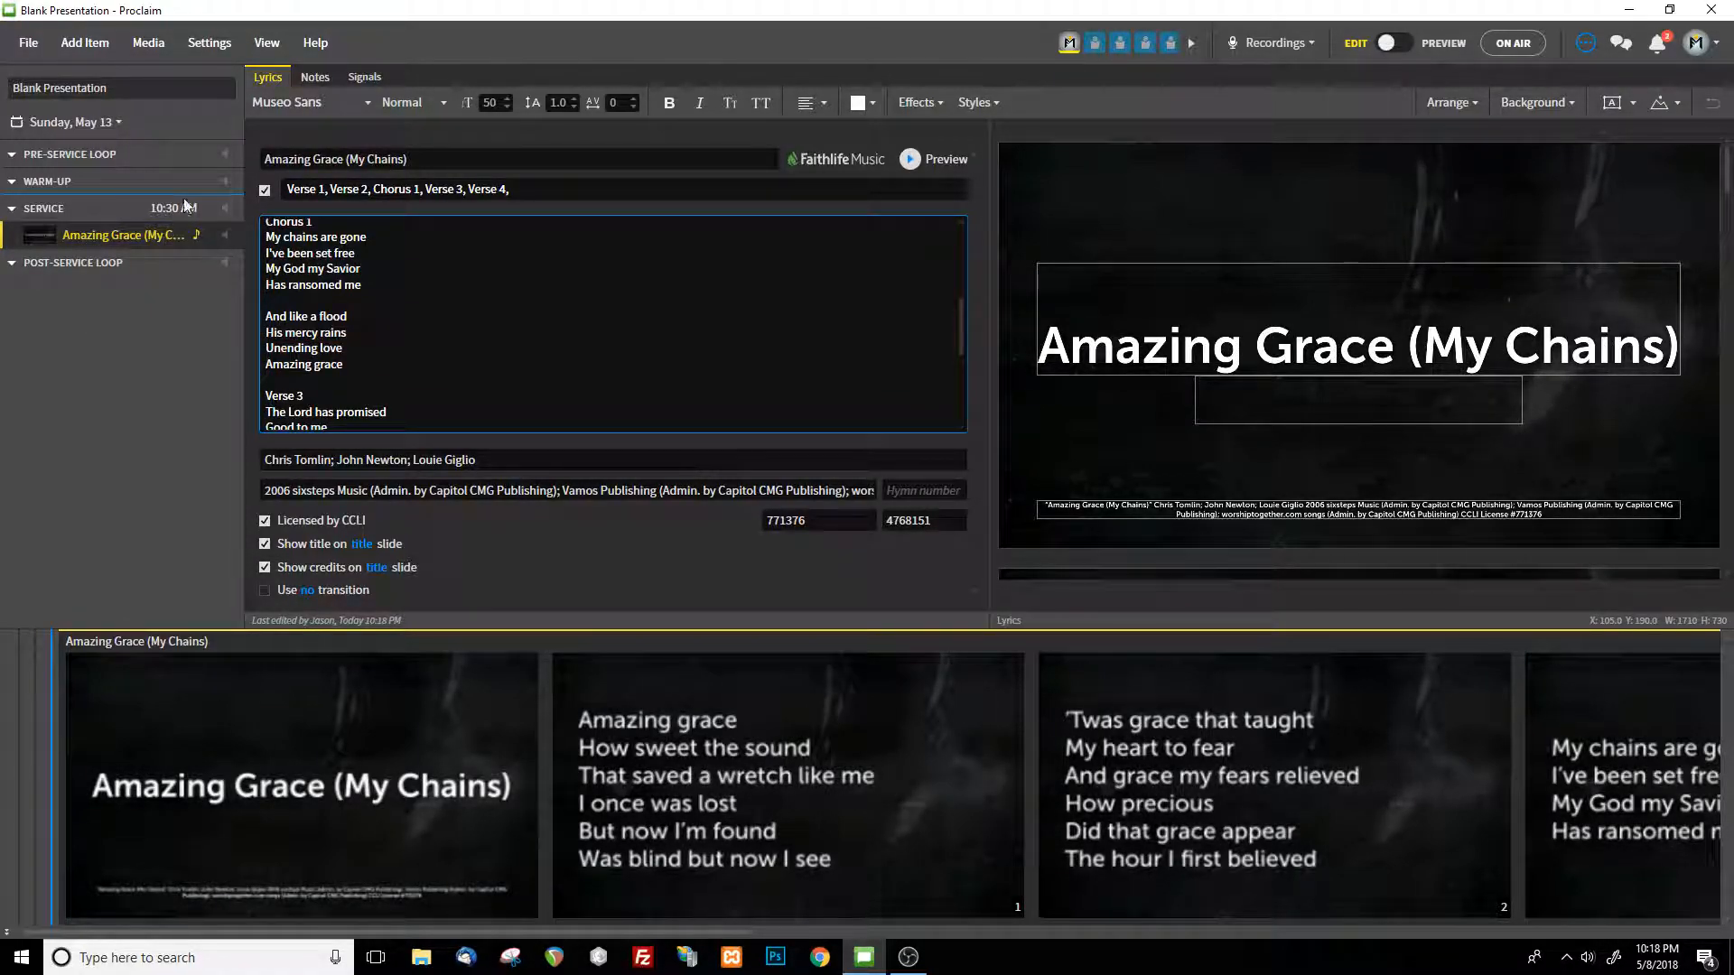
Add a second song item, search for "river of life", and load Because He Lives from the saved songs
{"action": "left_click", "coordinate": [84, 43]}
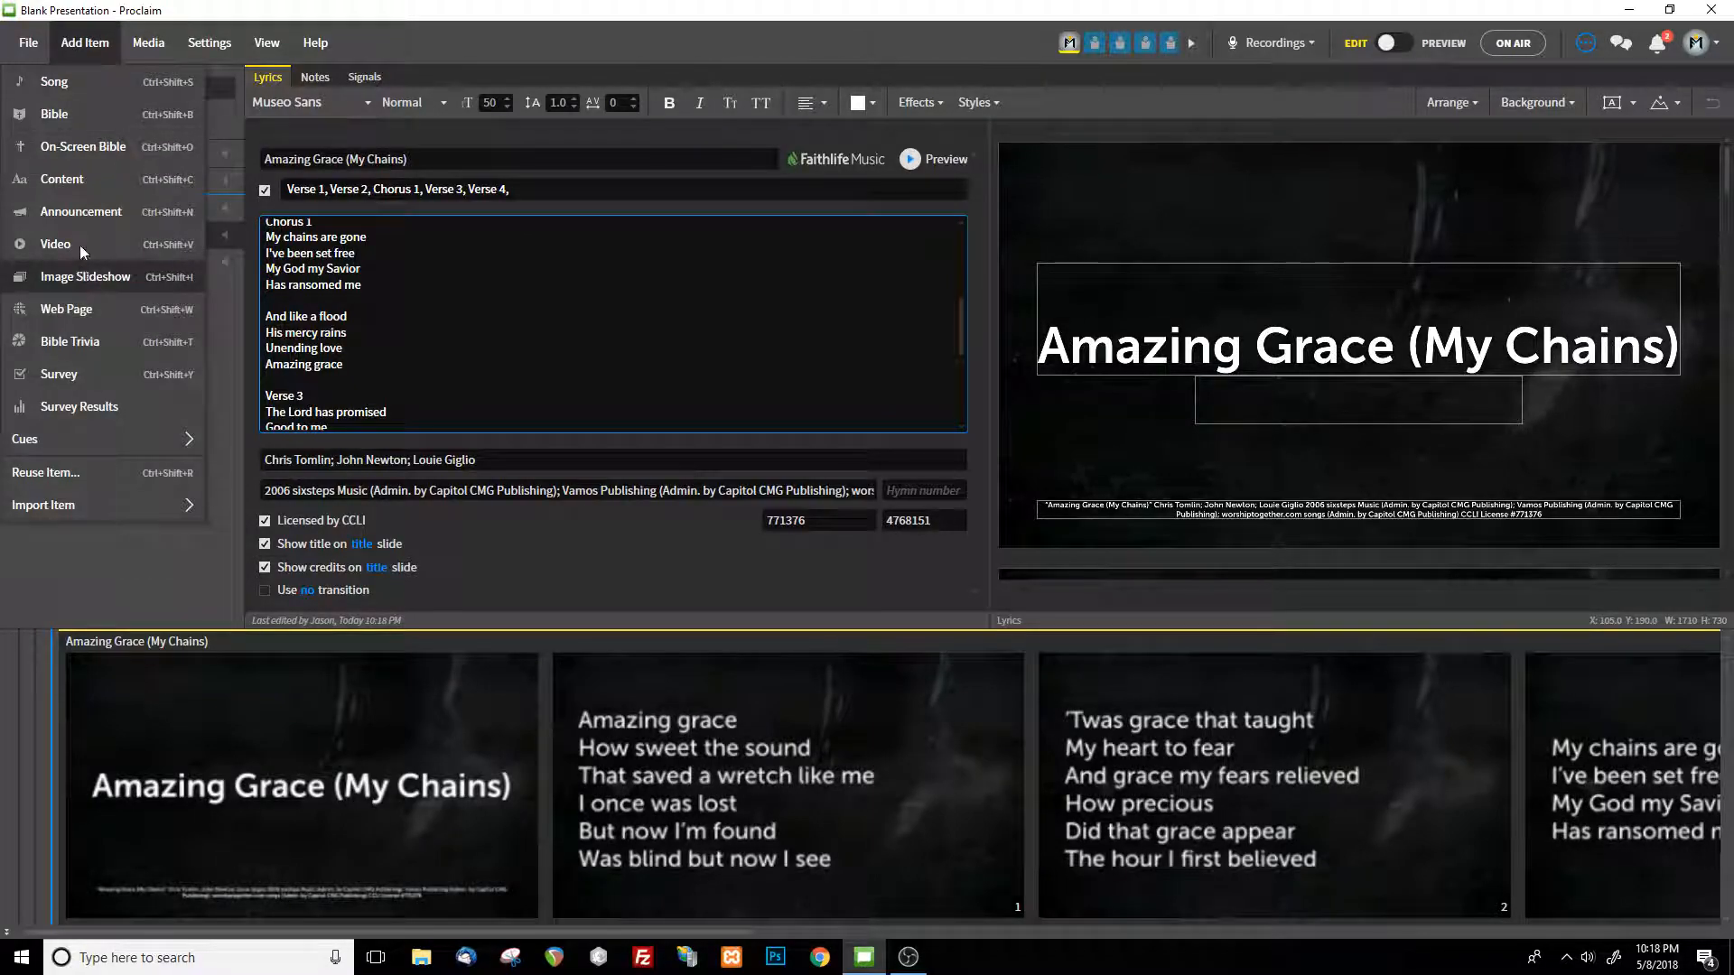
{"action": "left_click", "coordinate": [117, 83]}
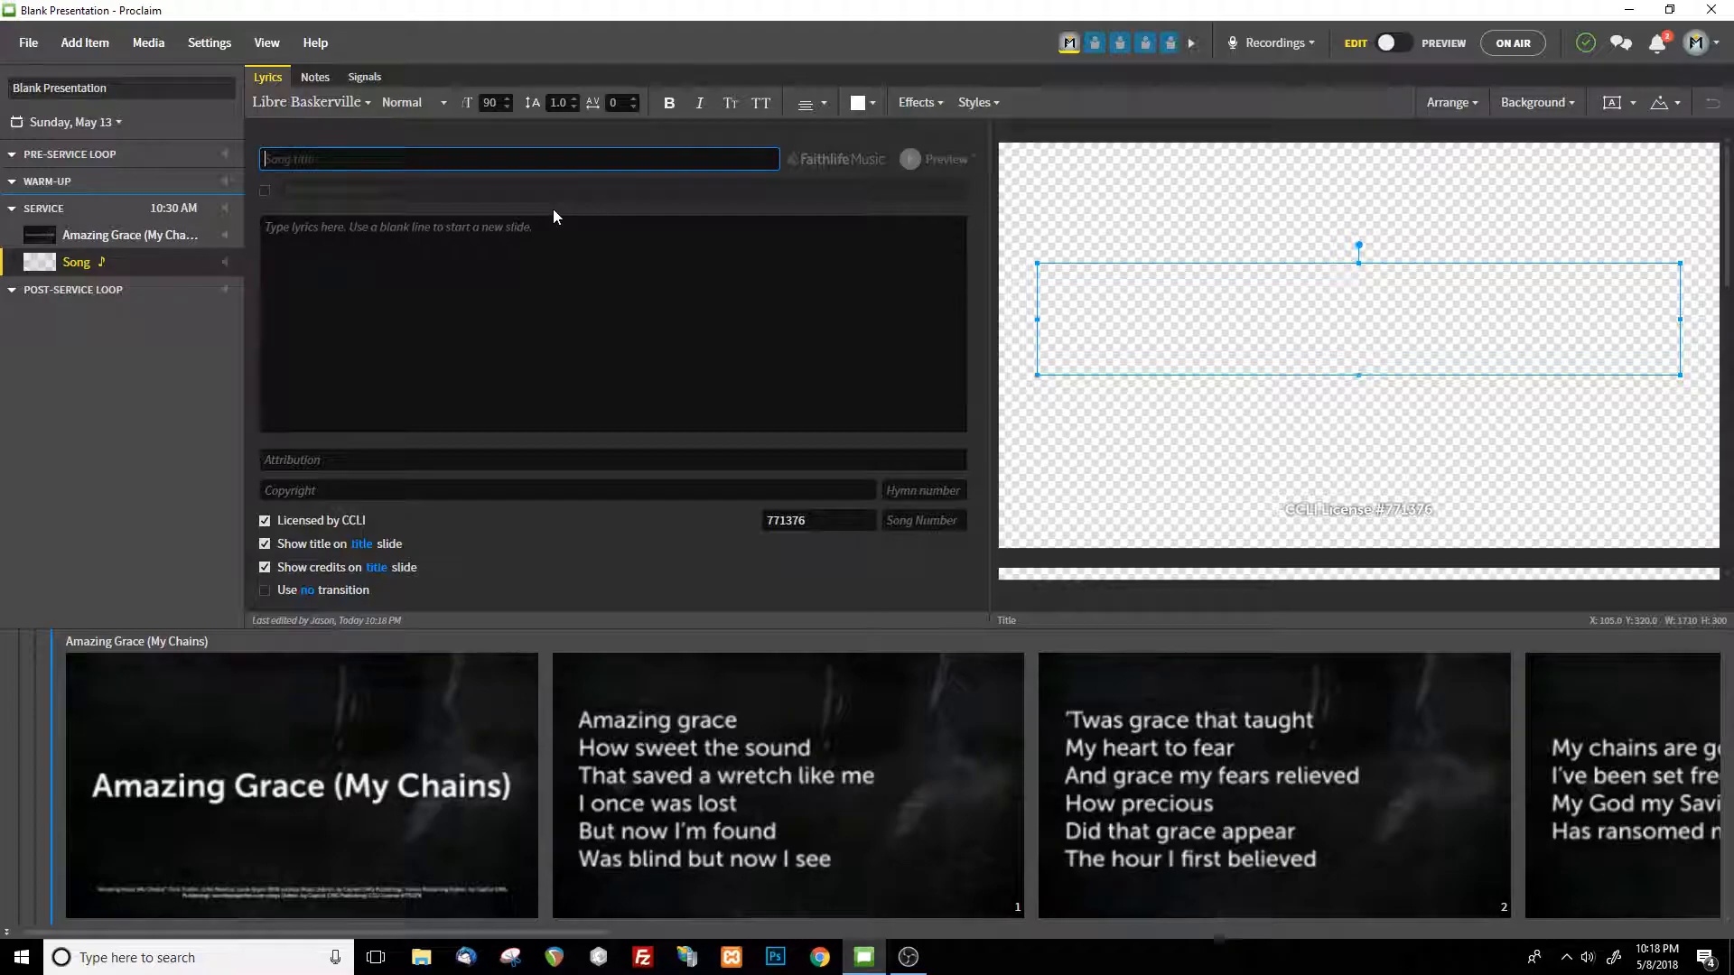
{"action": "type", "text": "rivier"}
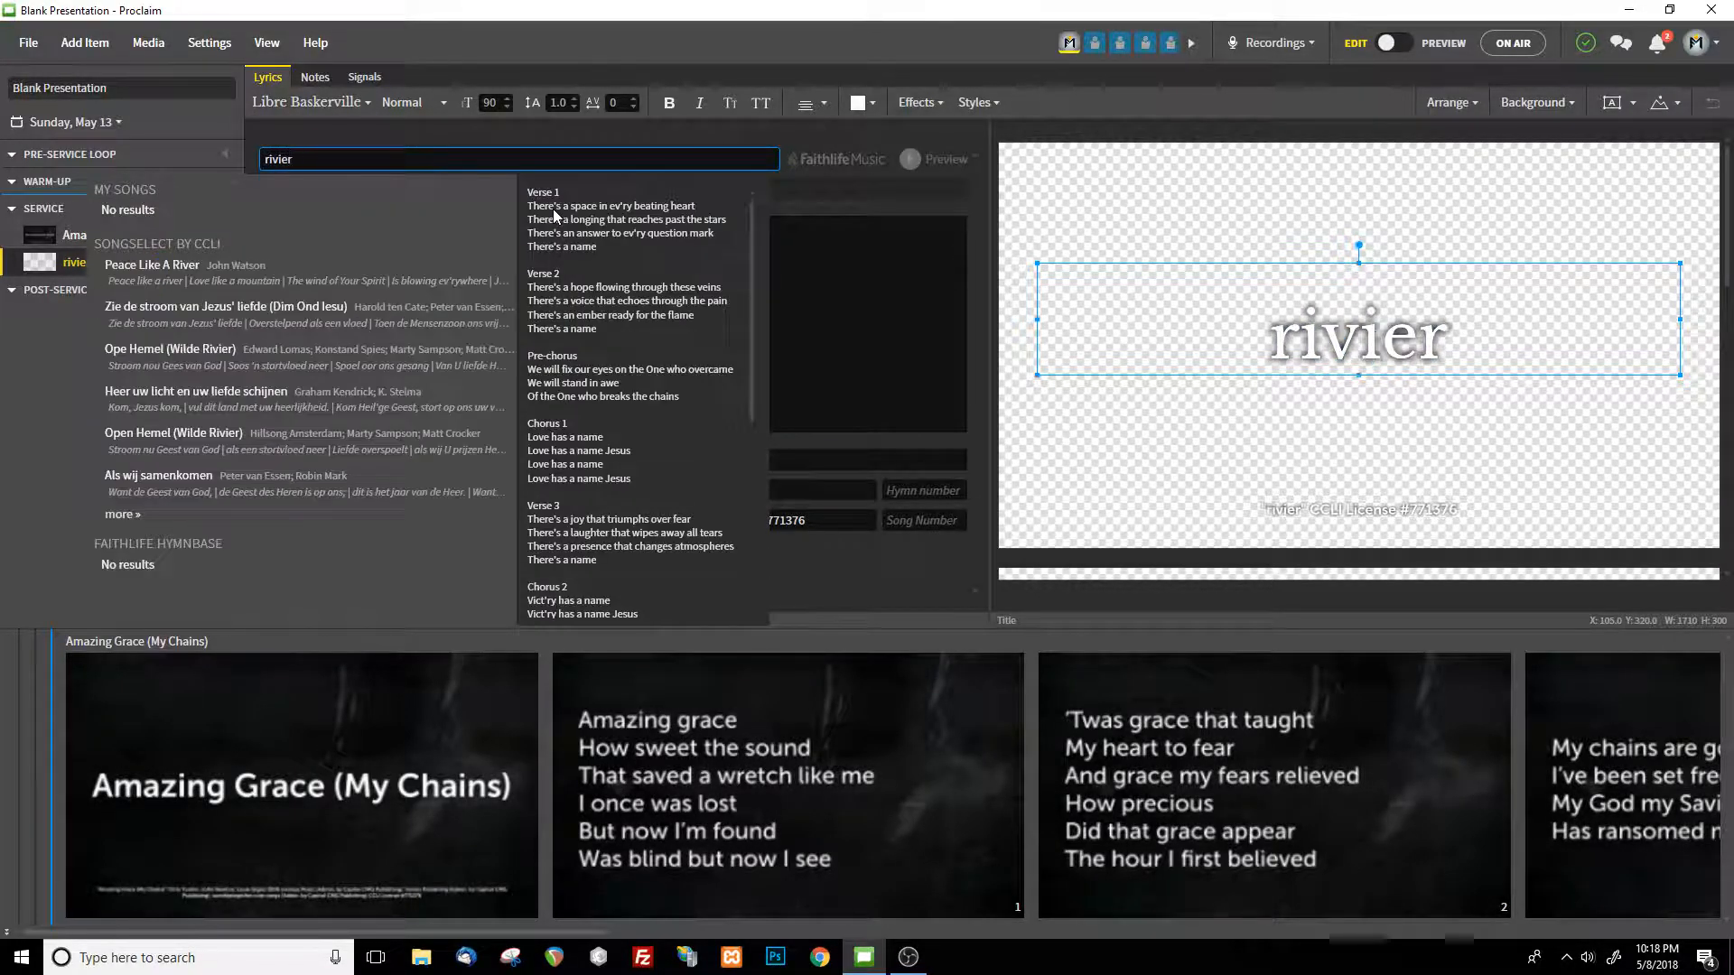
{"action": "key", "text": "BackSpace"}
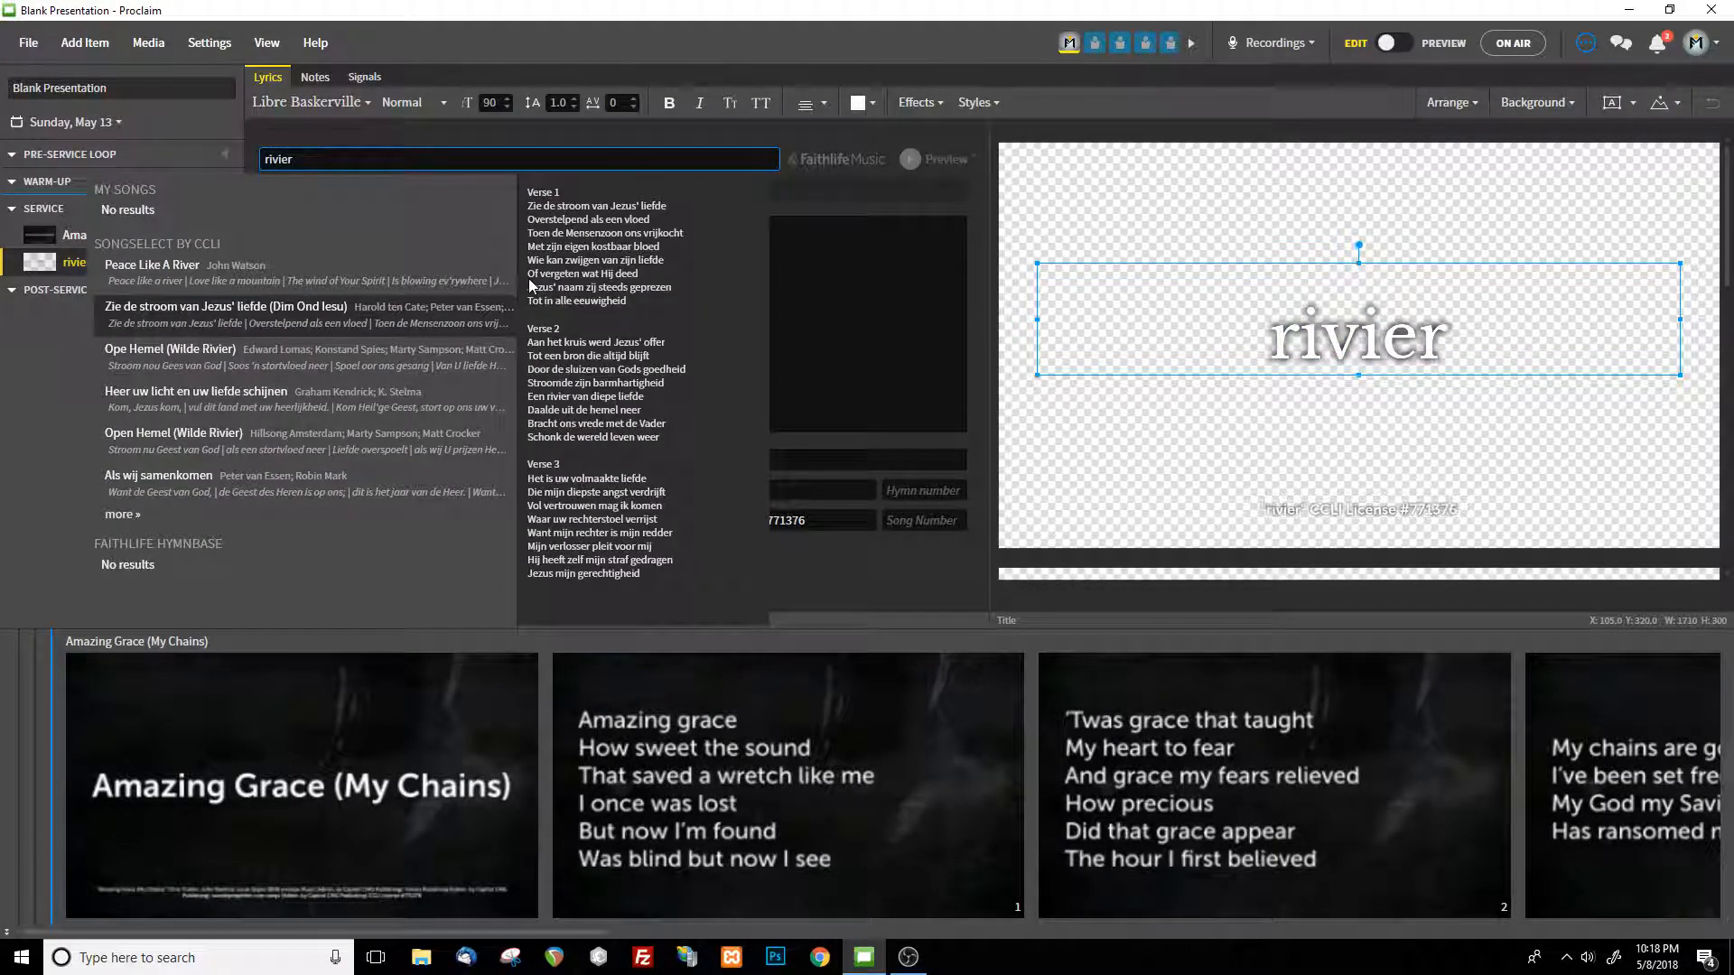
{"action": "key", "text": "BackSpace"}
{"action": "key", "text": "BackSpace"}
{"action": "key", "text": "BackSpace"}
{"action": "key", "text": "BackSpace"}
{"action": "key", "text": "BackSpace"}
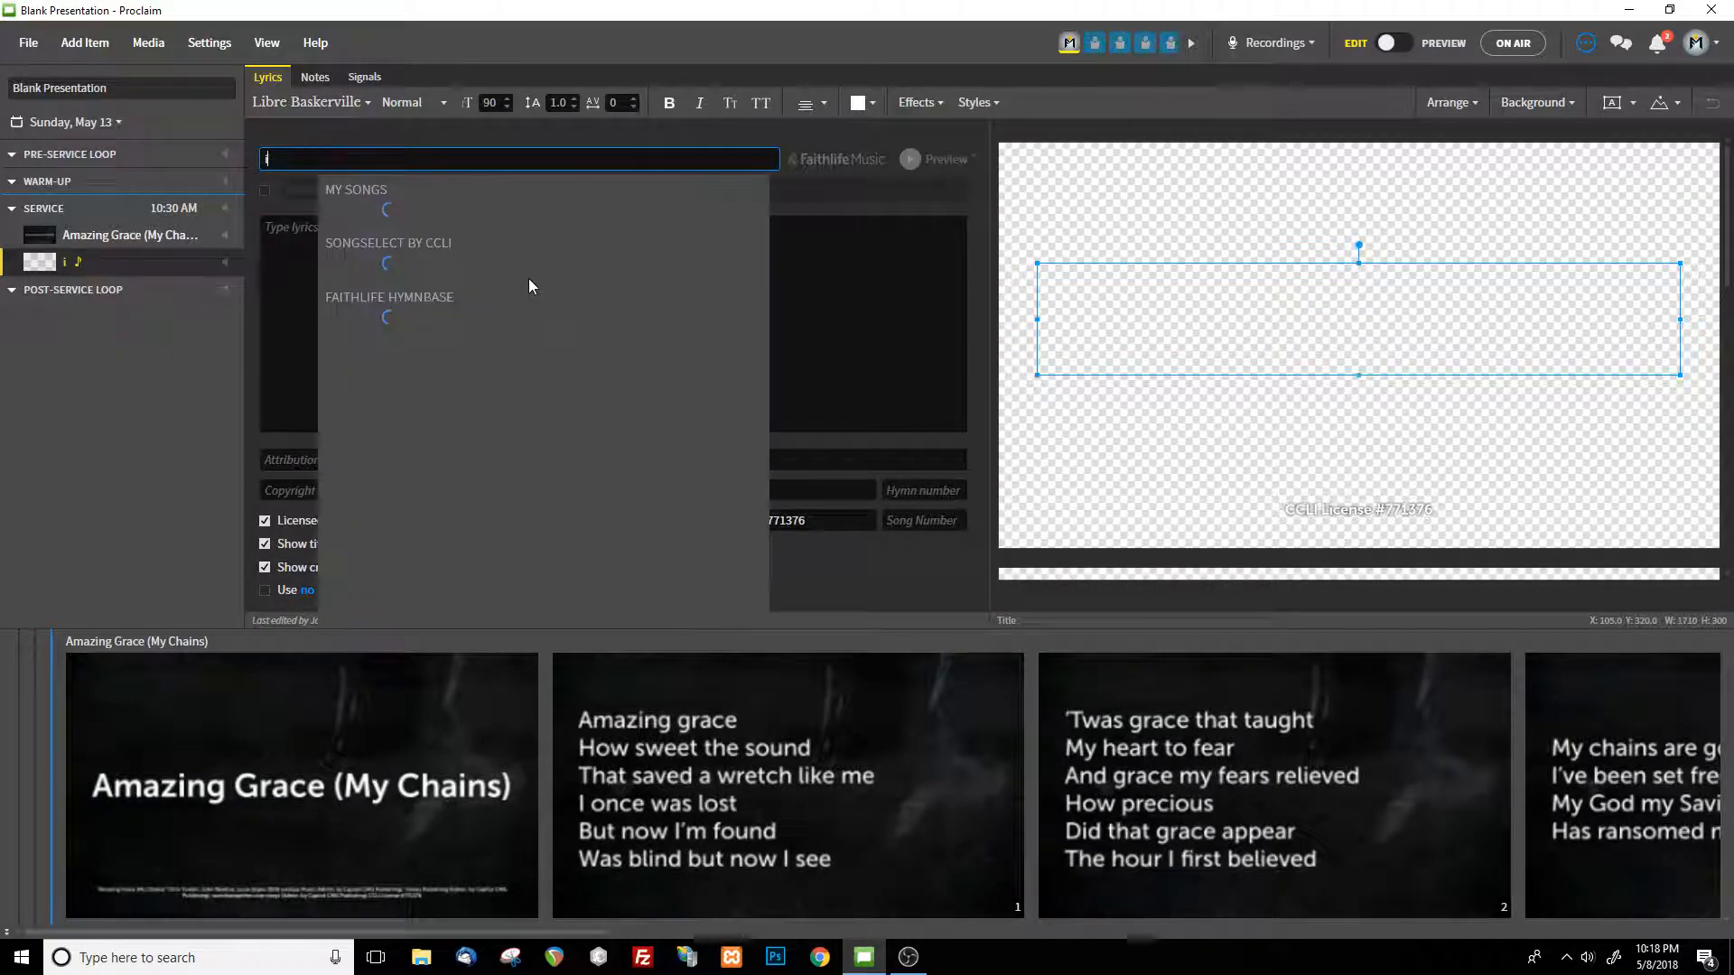
{"action": "type", "text": "river of"}
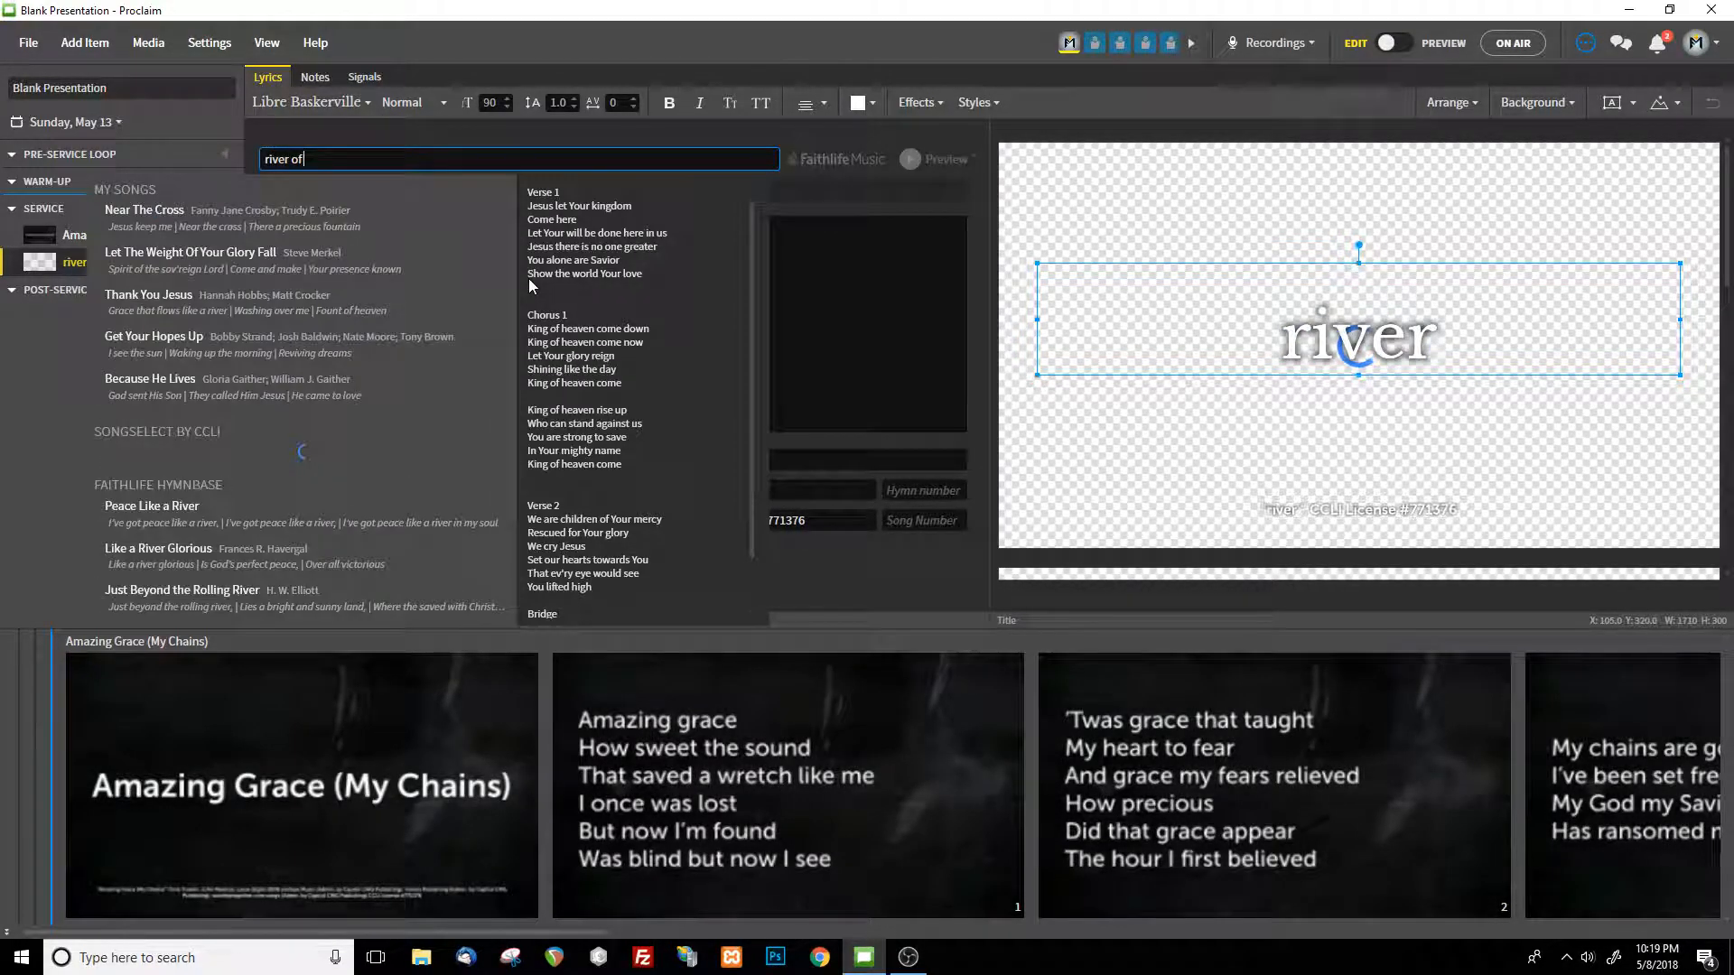
{"action": "type", "text": " life"}
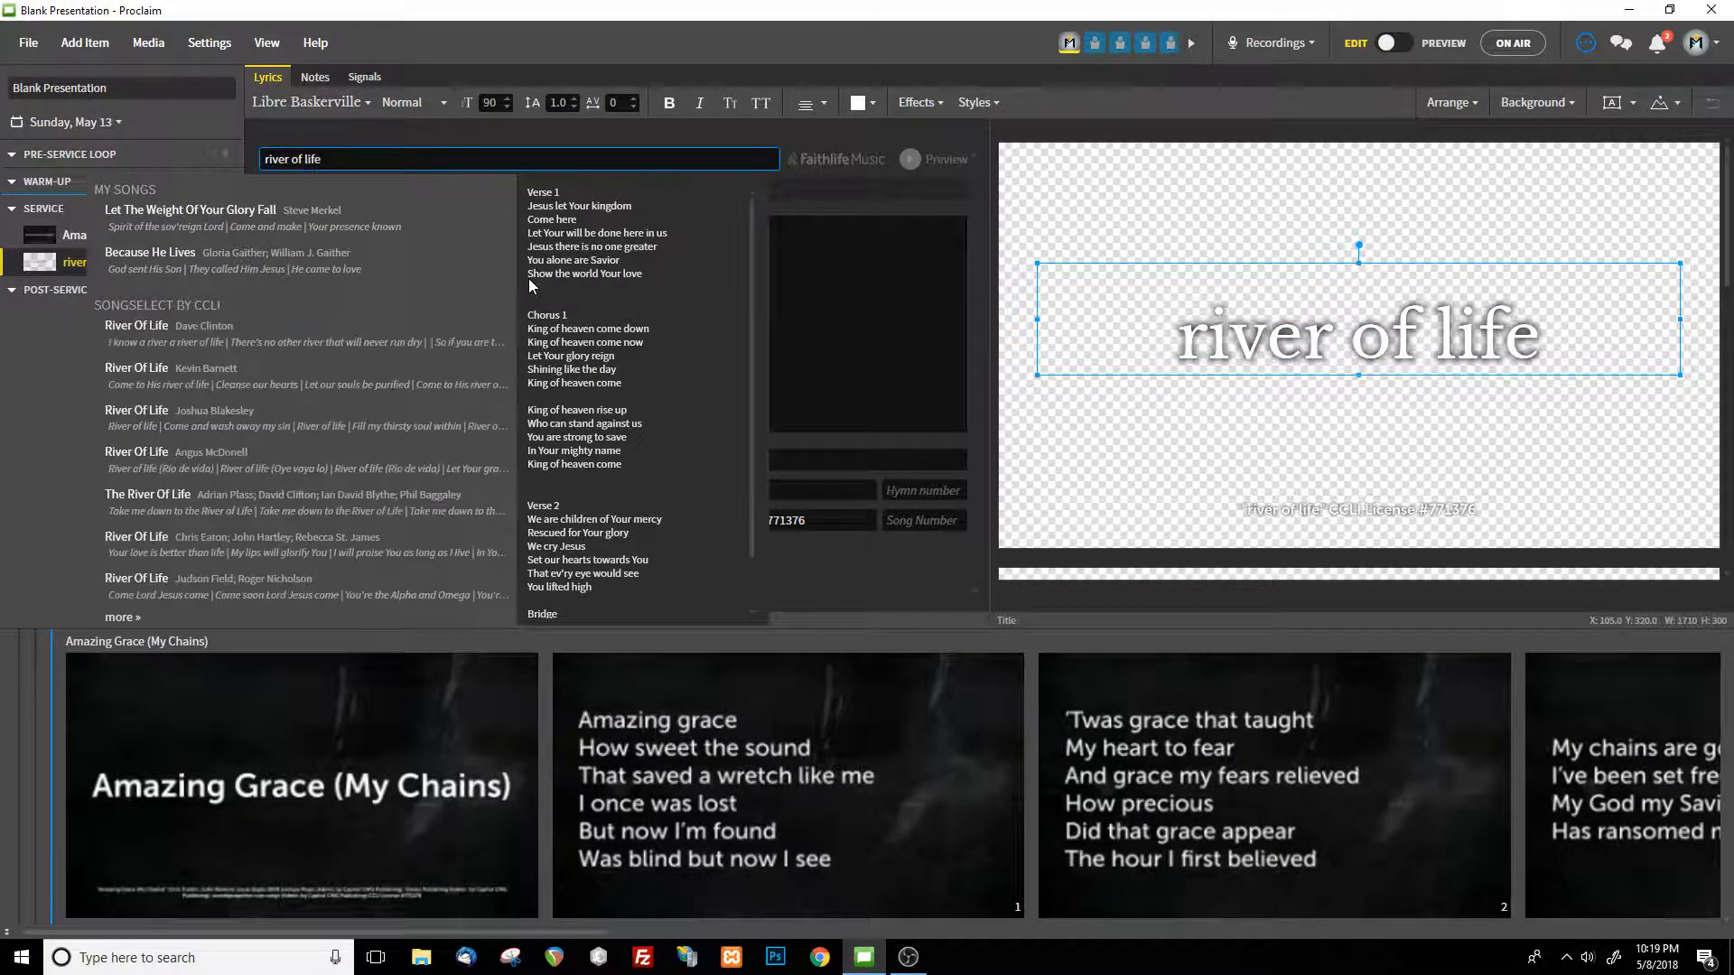
{"action": "left_click", "coordinate": [422, 253]}
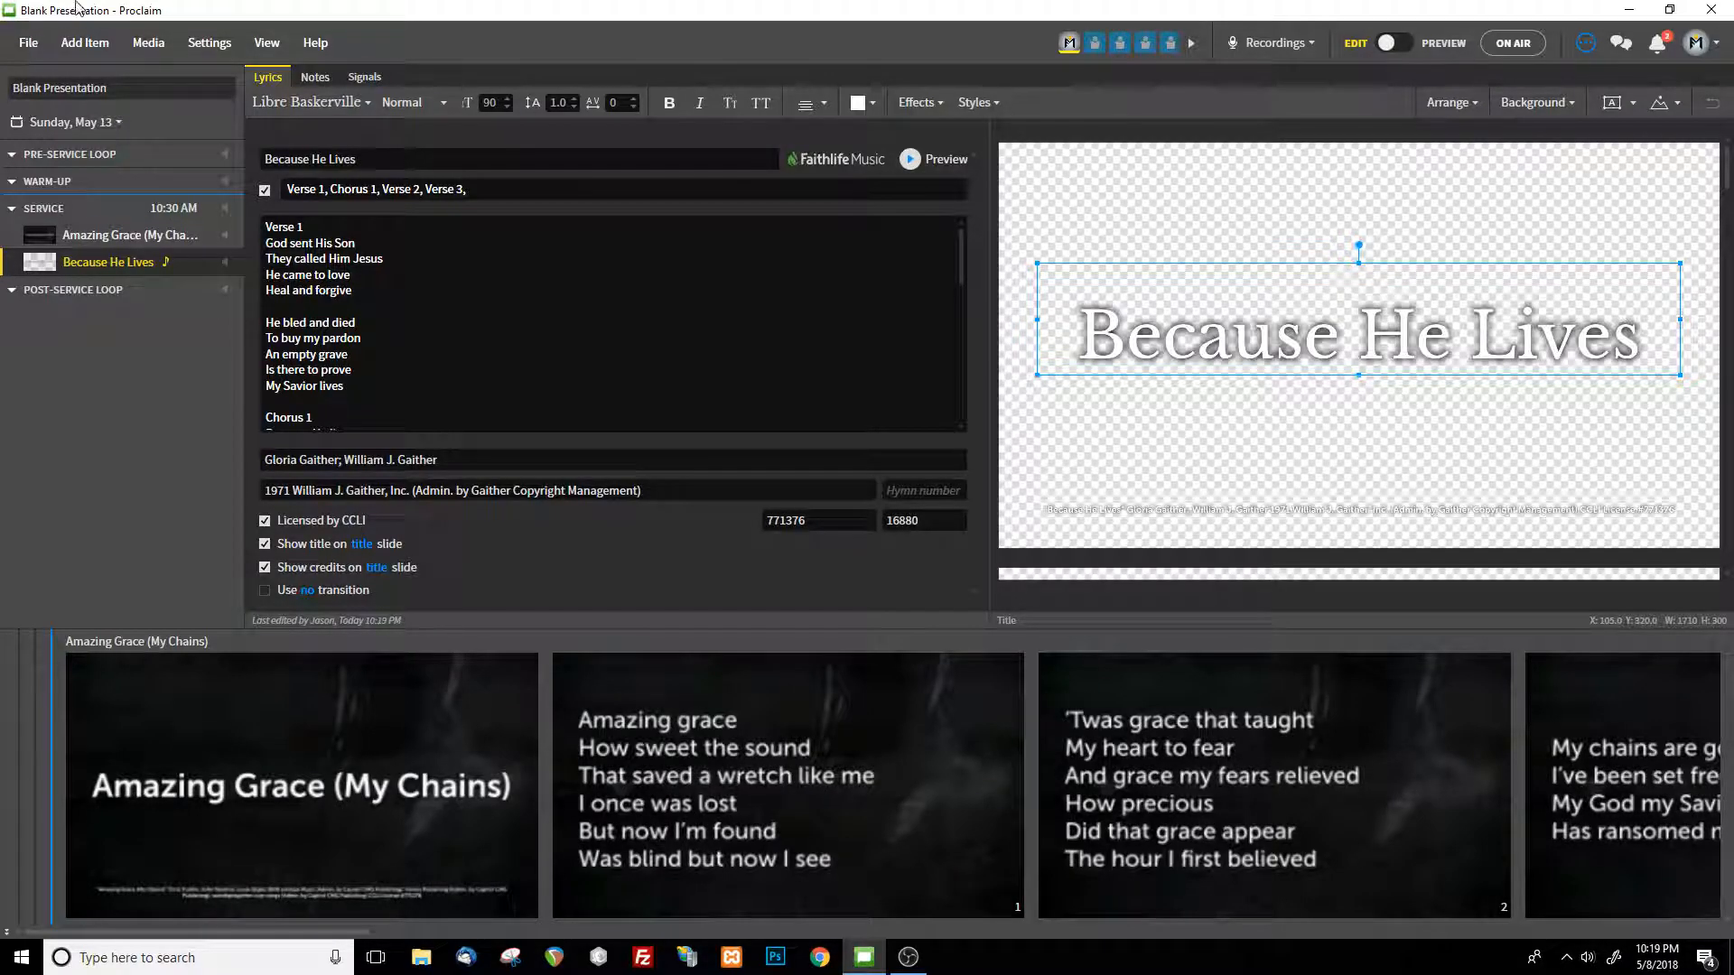
Add a third song item, search for "river of life", and load the first River Of Life match from SongSelect
{"action": "left_click", "coordinate": [105, 47]}
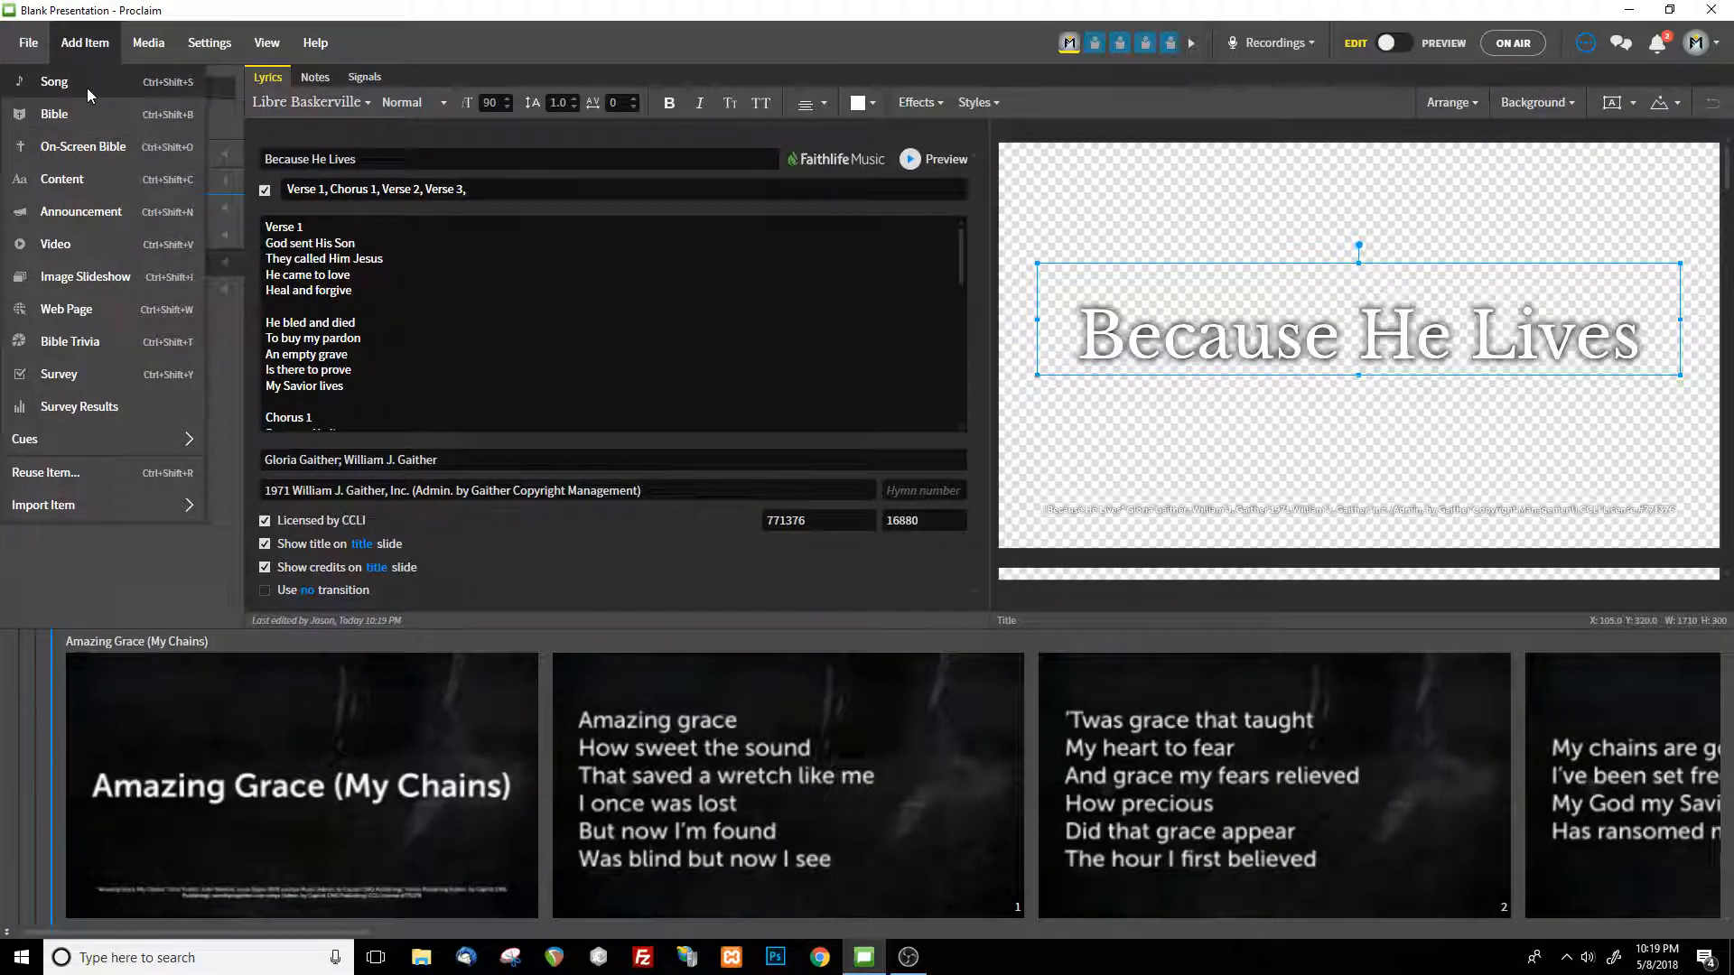
{"action": "left_click", "coordinate": [76, 41]}
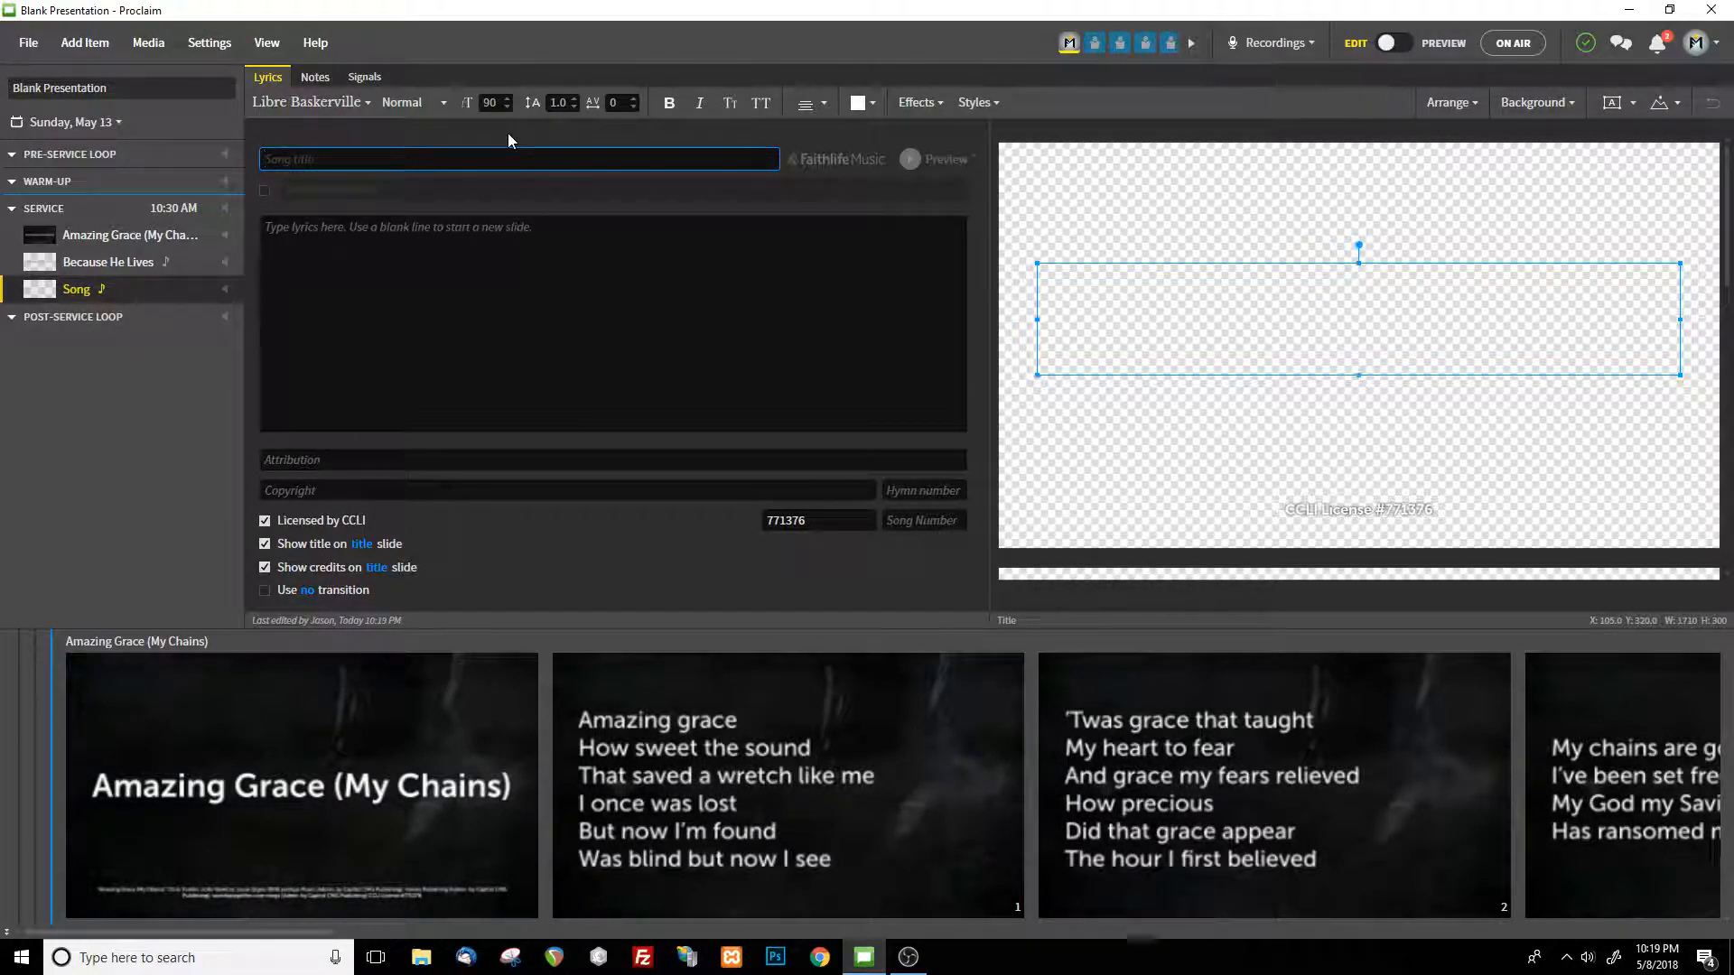
{"action": "type", "text": "beca"}
{"action": "key", "text": "BackSpace"}
{"action": "key", "text": "BackSpace"}
{"action": "key", "text": "BackSpace"}
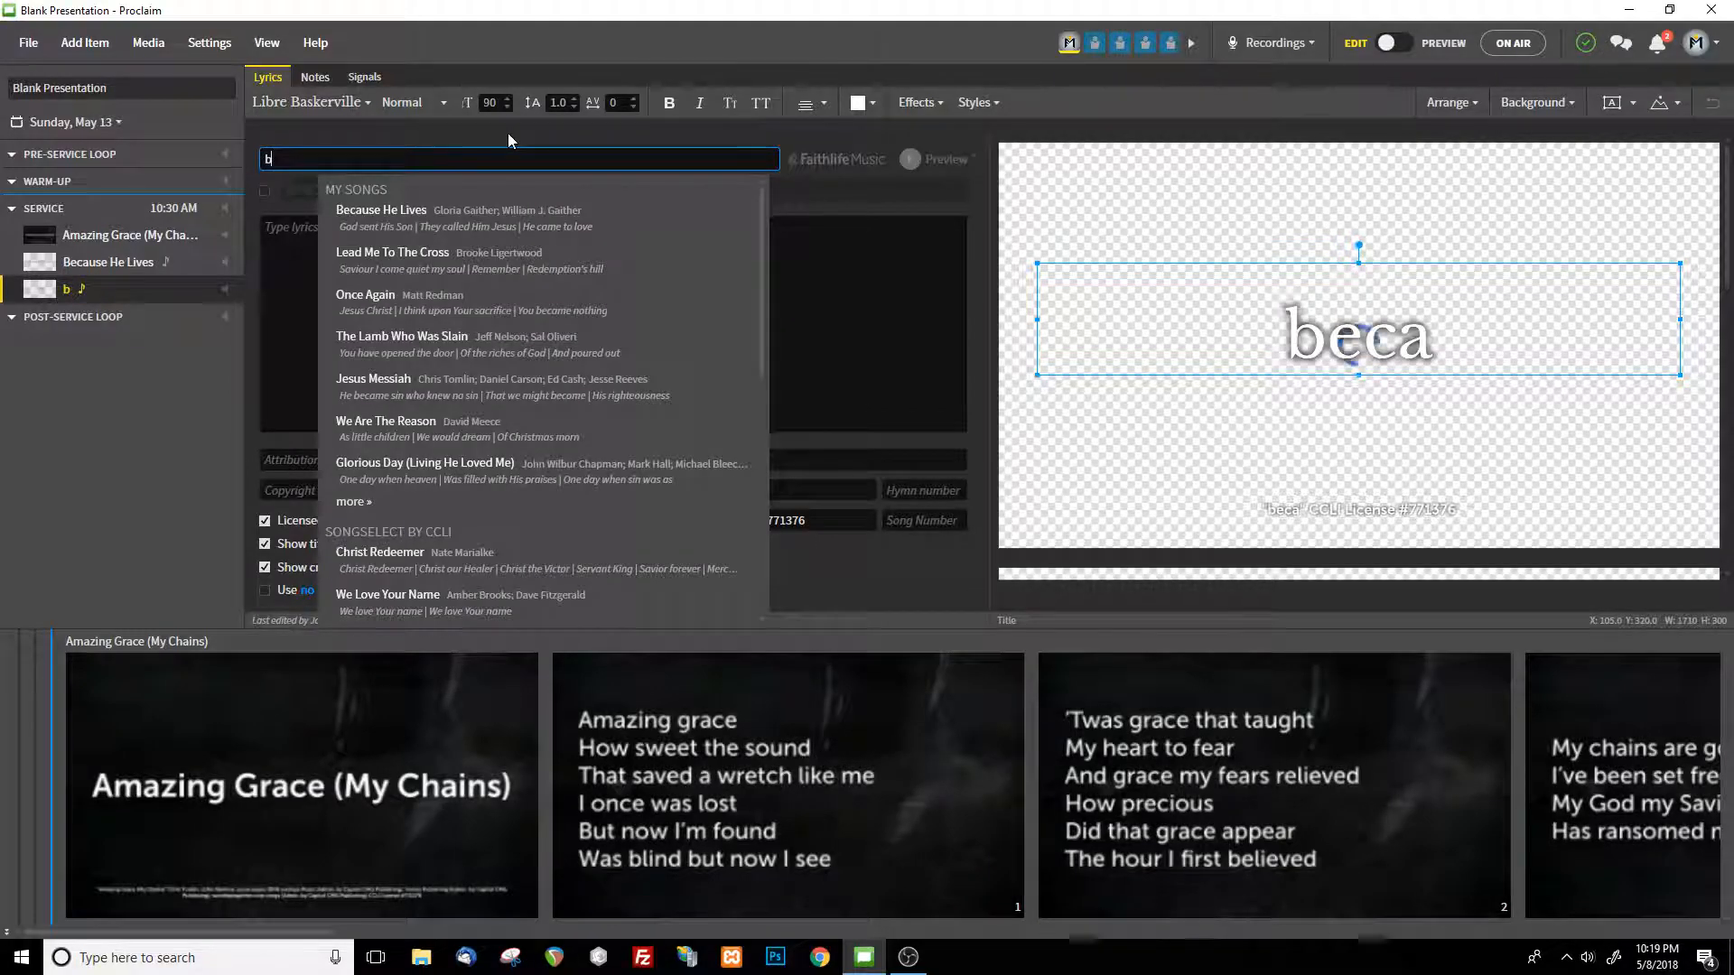
{"action": "key", "text": "BackSpace"}
{"action": "type", "text": "river of life"}
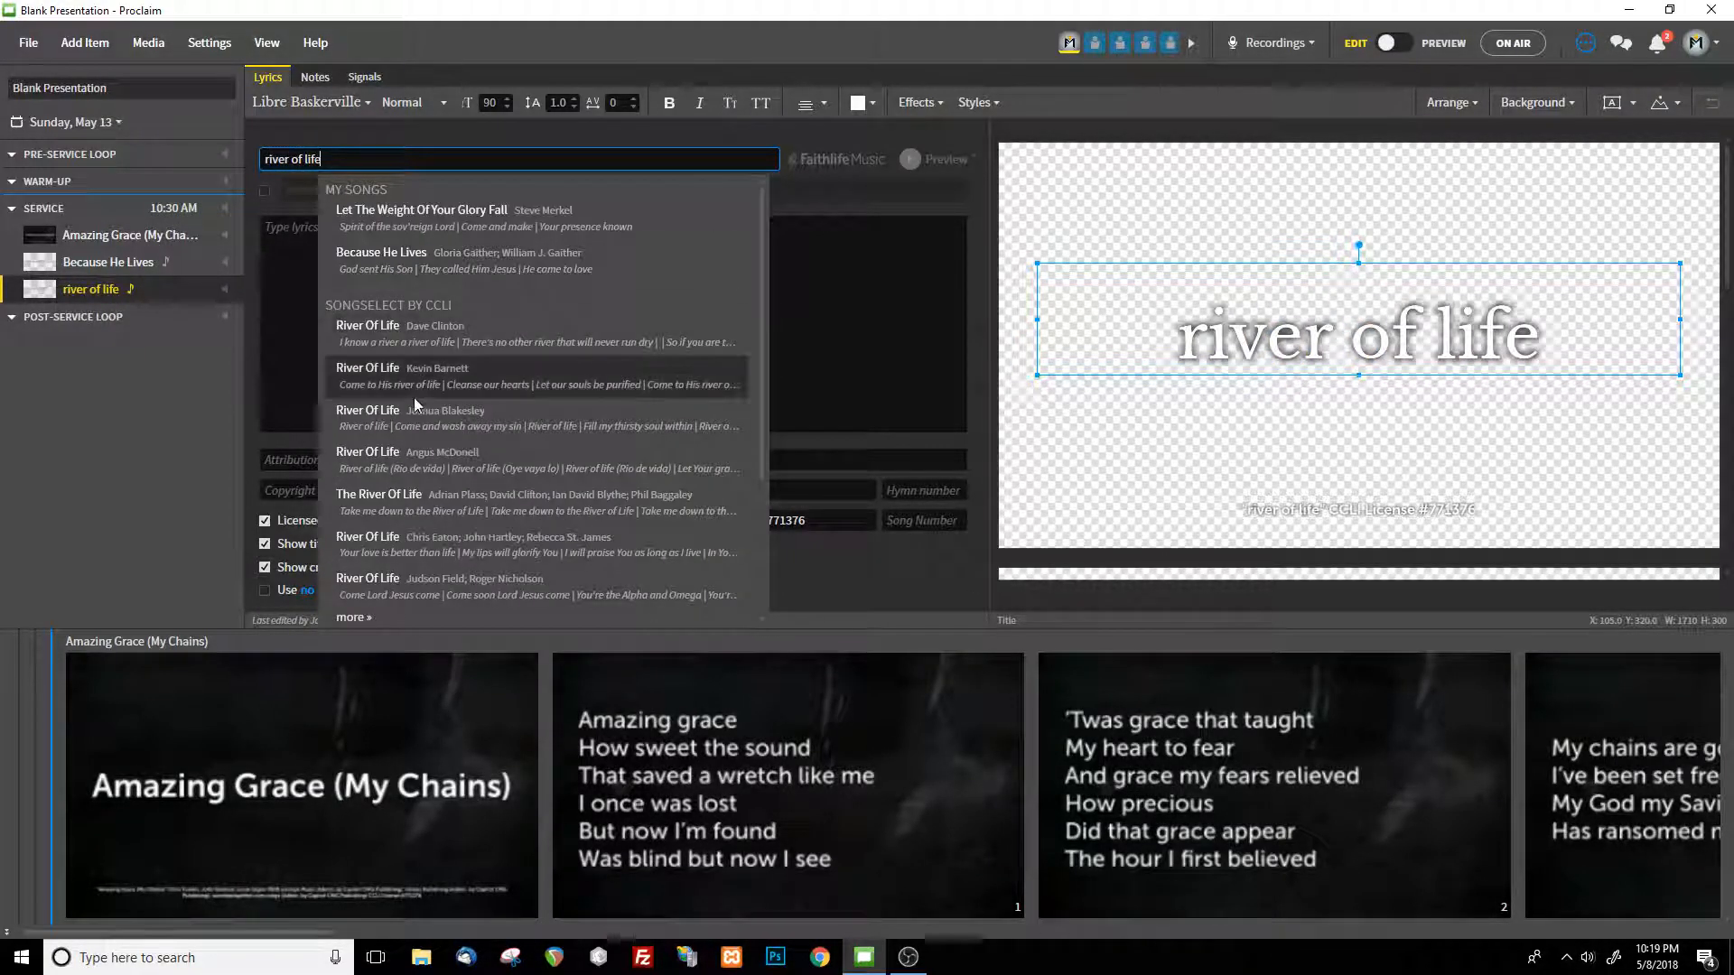
{"action": "left_click", "coordinate": [452, 334]}
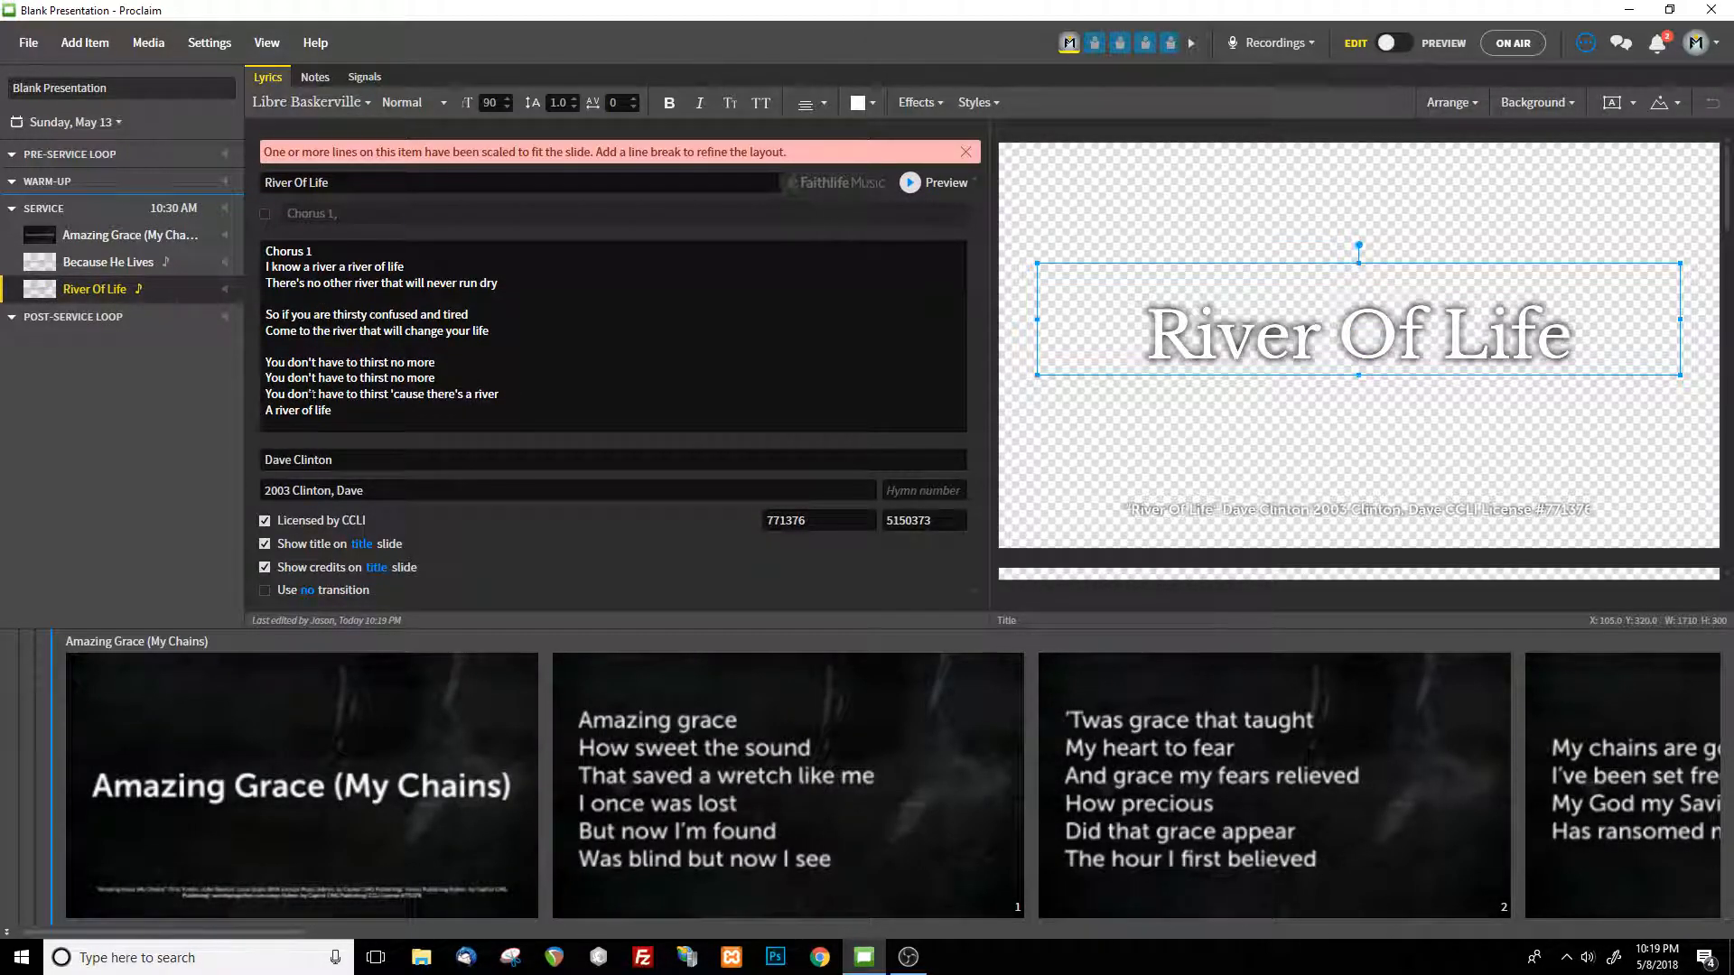
Try selecting Because He Lives and River Of Life together and all three songs together, and return to Amazing Grace (My Chains) alone
{"action": "left_click", "coordinate": [142, 264], "text": "ctrl"}
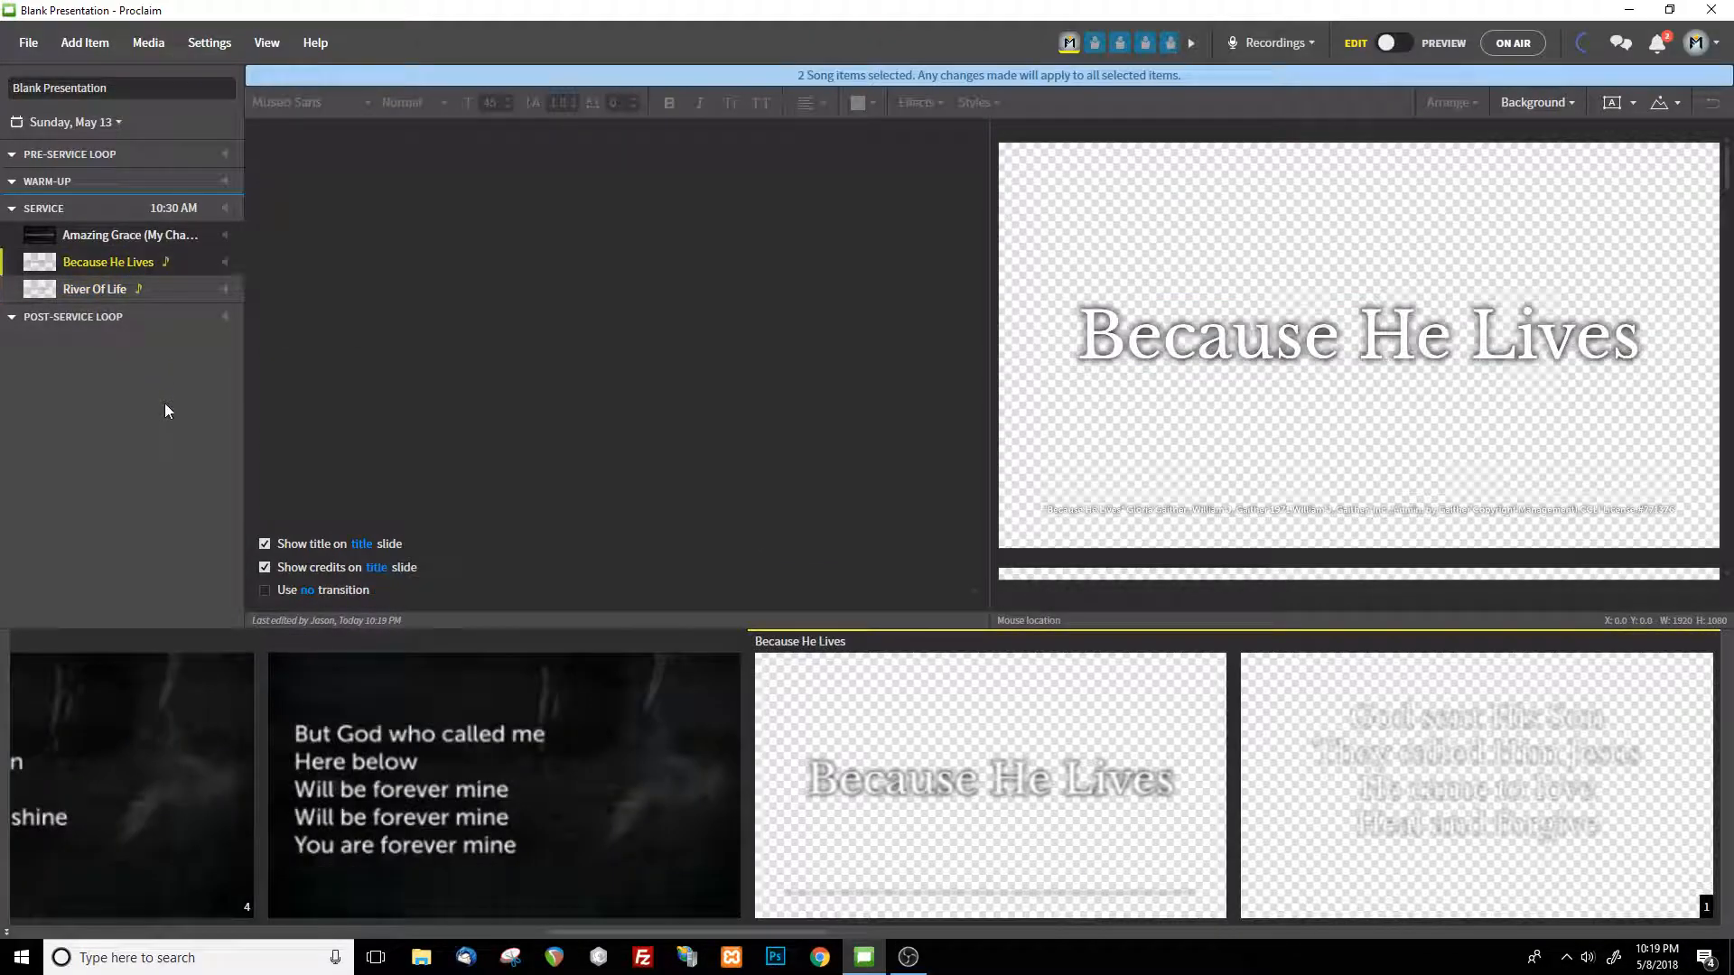
{"action": "left_click", "coordinate": [126, 289]}
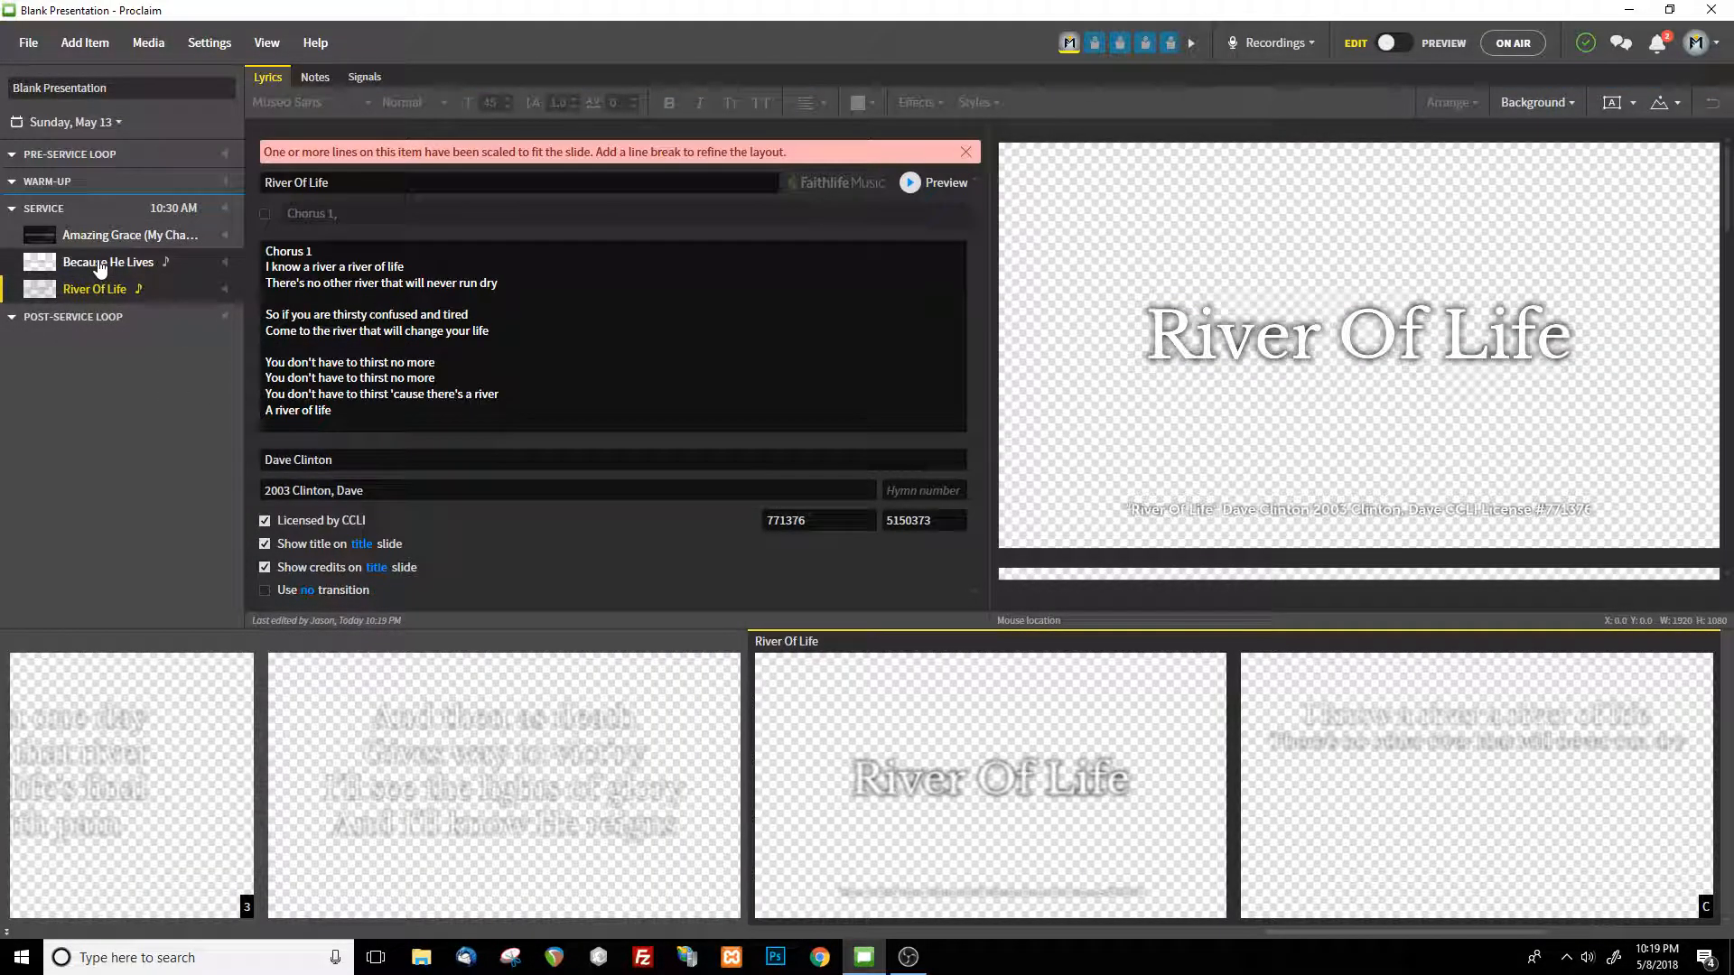
{"action": "left_click", "coordinate": [99, 265], "text": "ctrl"}
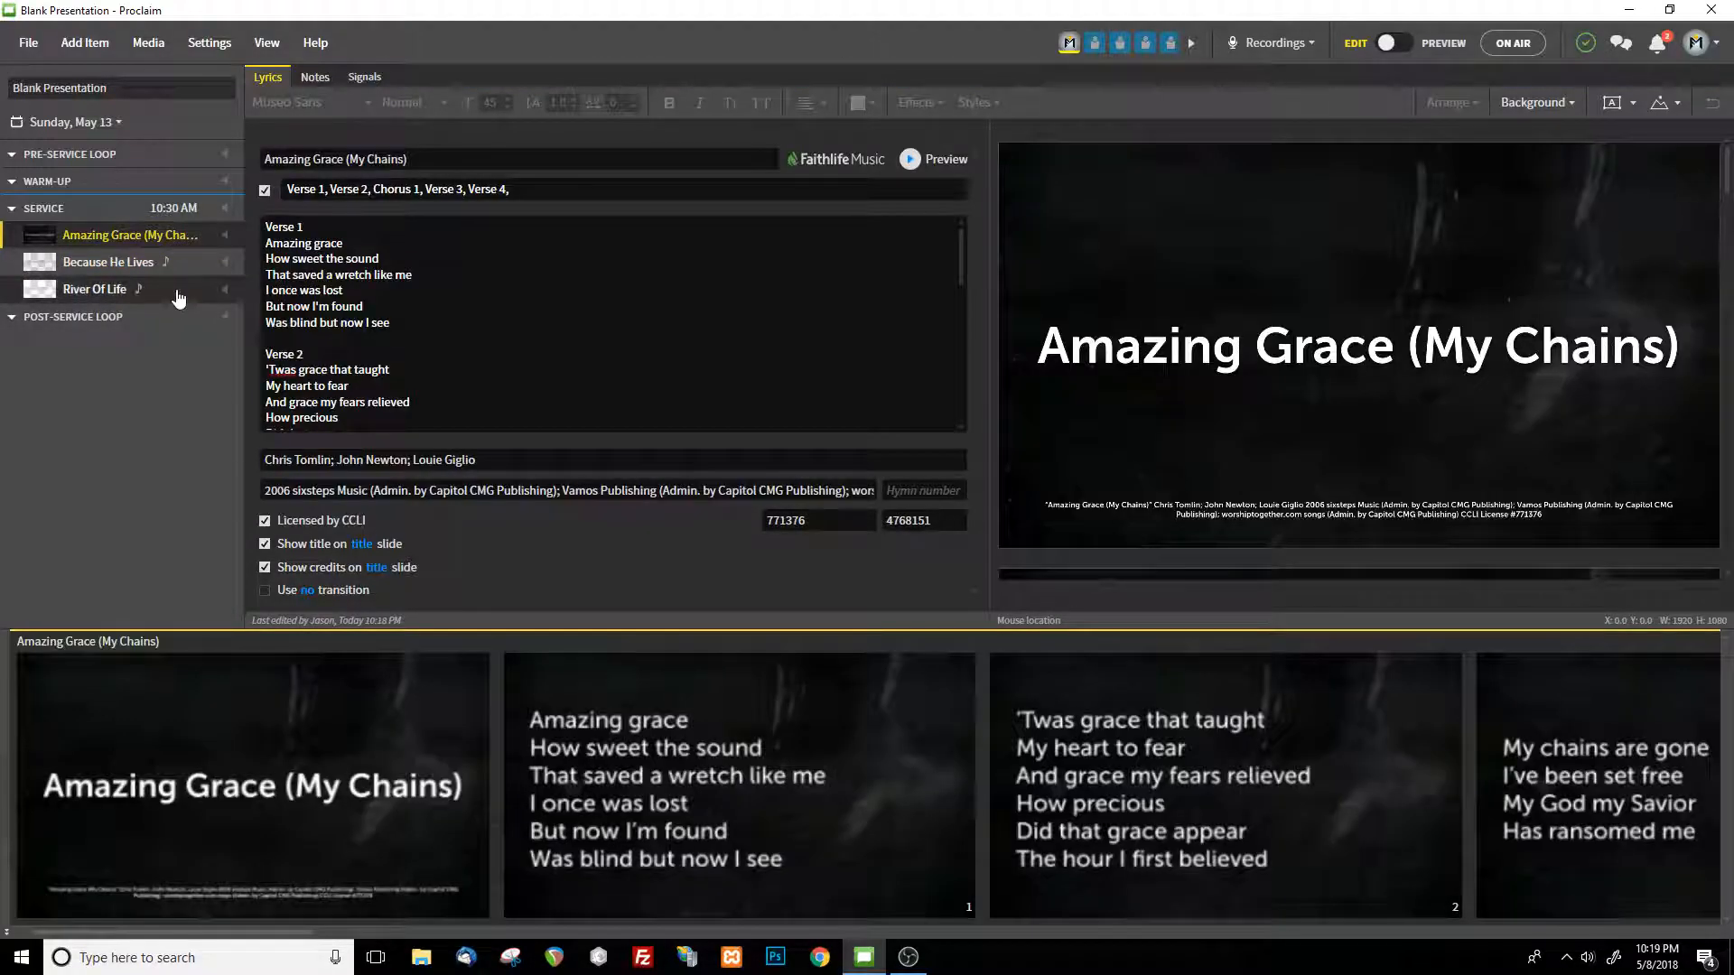
{"action": "left_click", "coordinate": [177, 292], "text": "shift"}
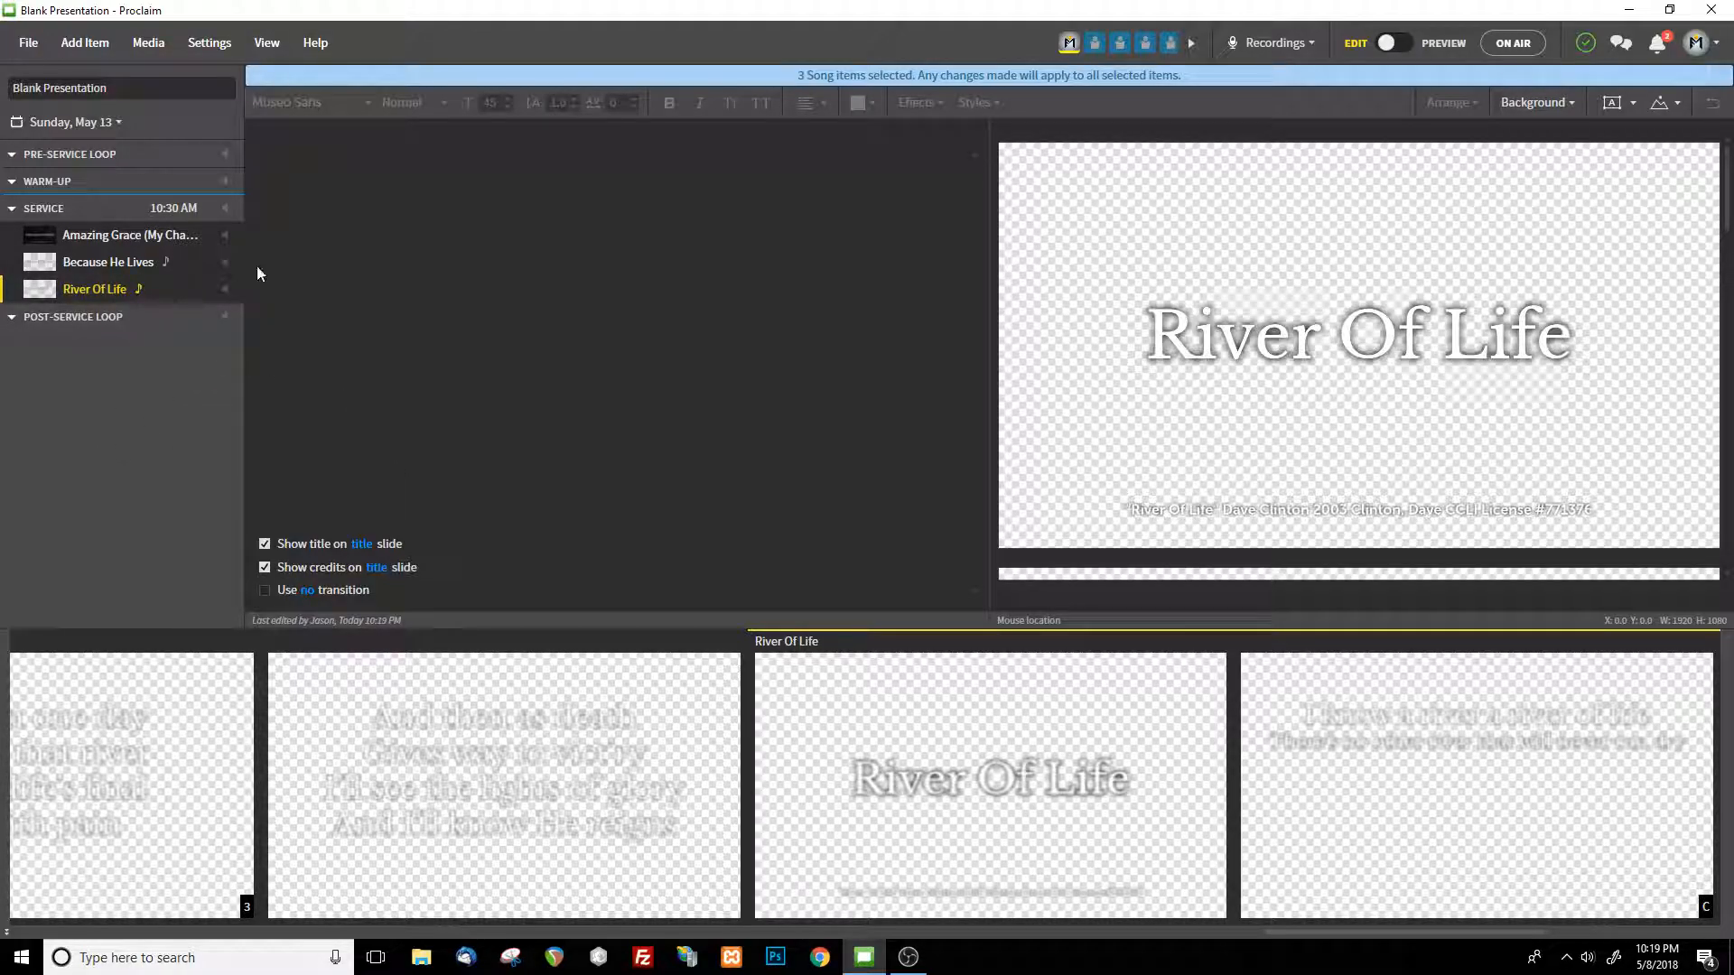
{"action": "left_click", "coordinate": [116, 236]}
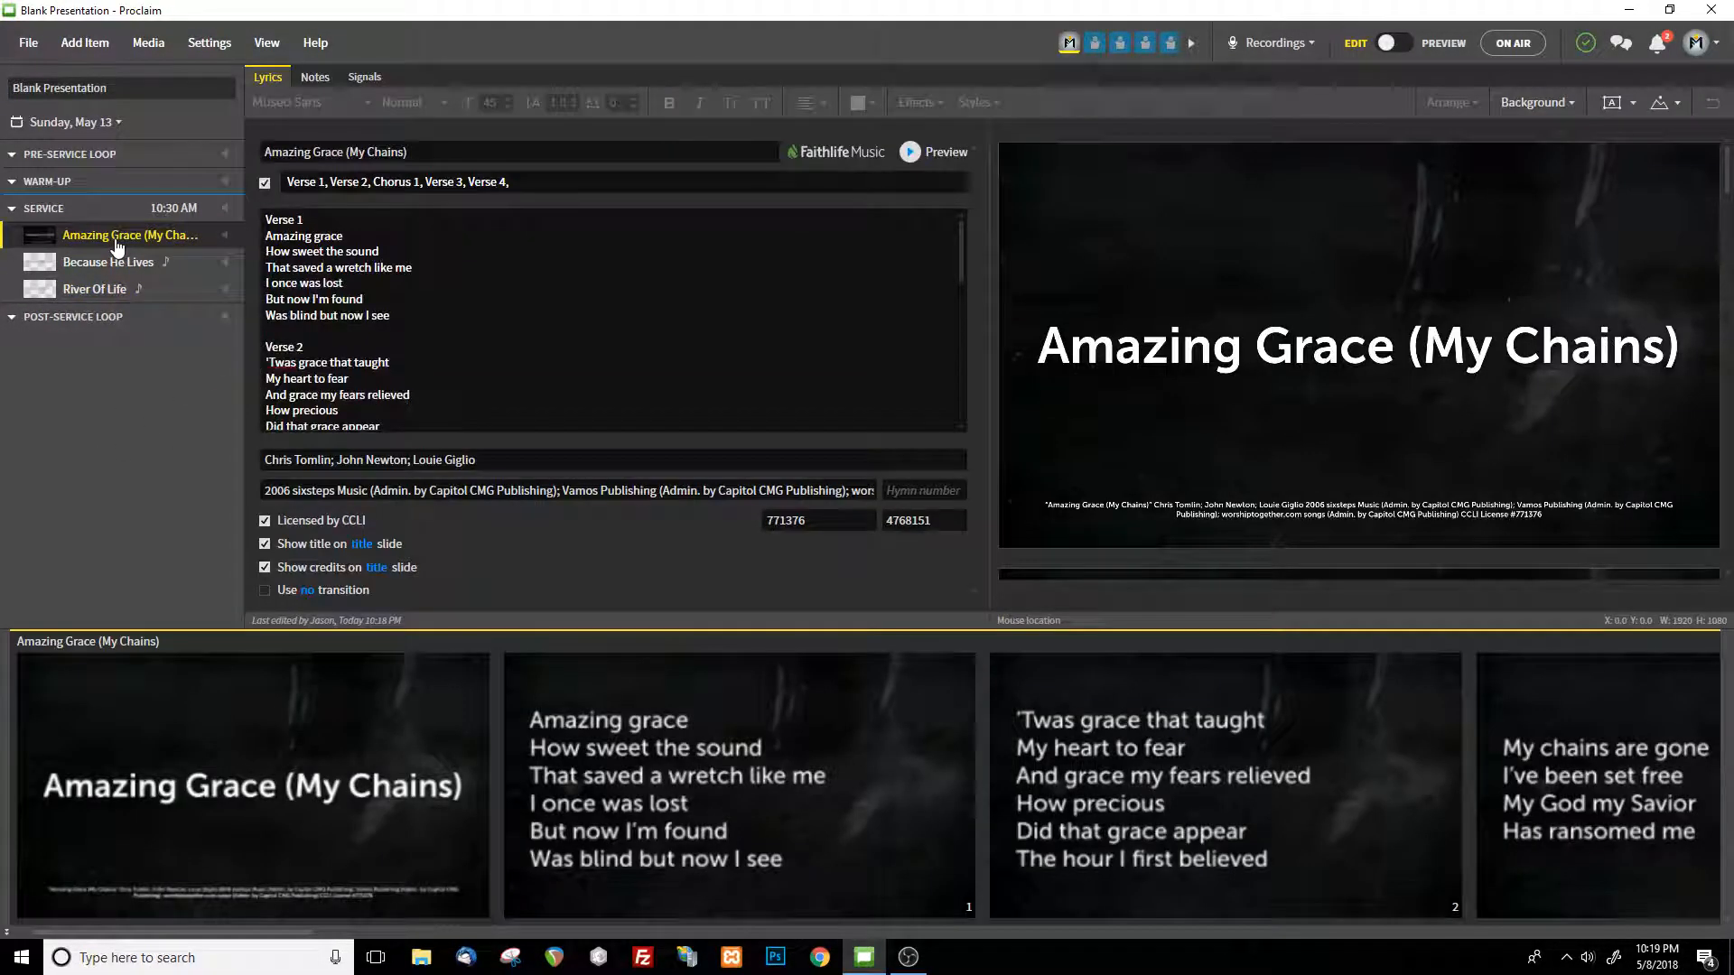
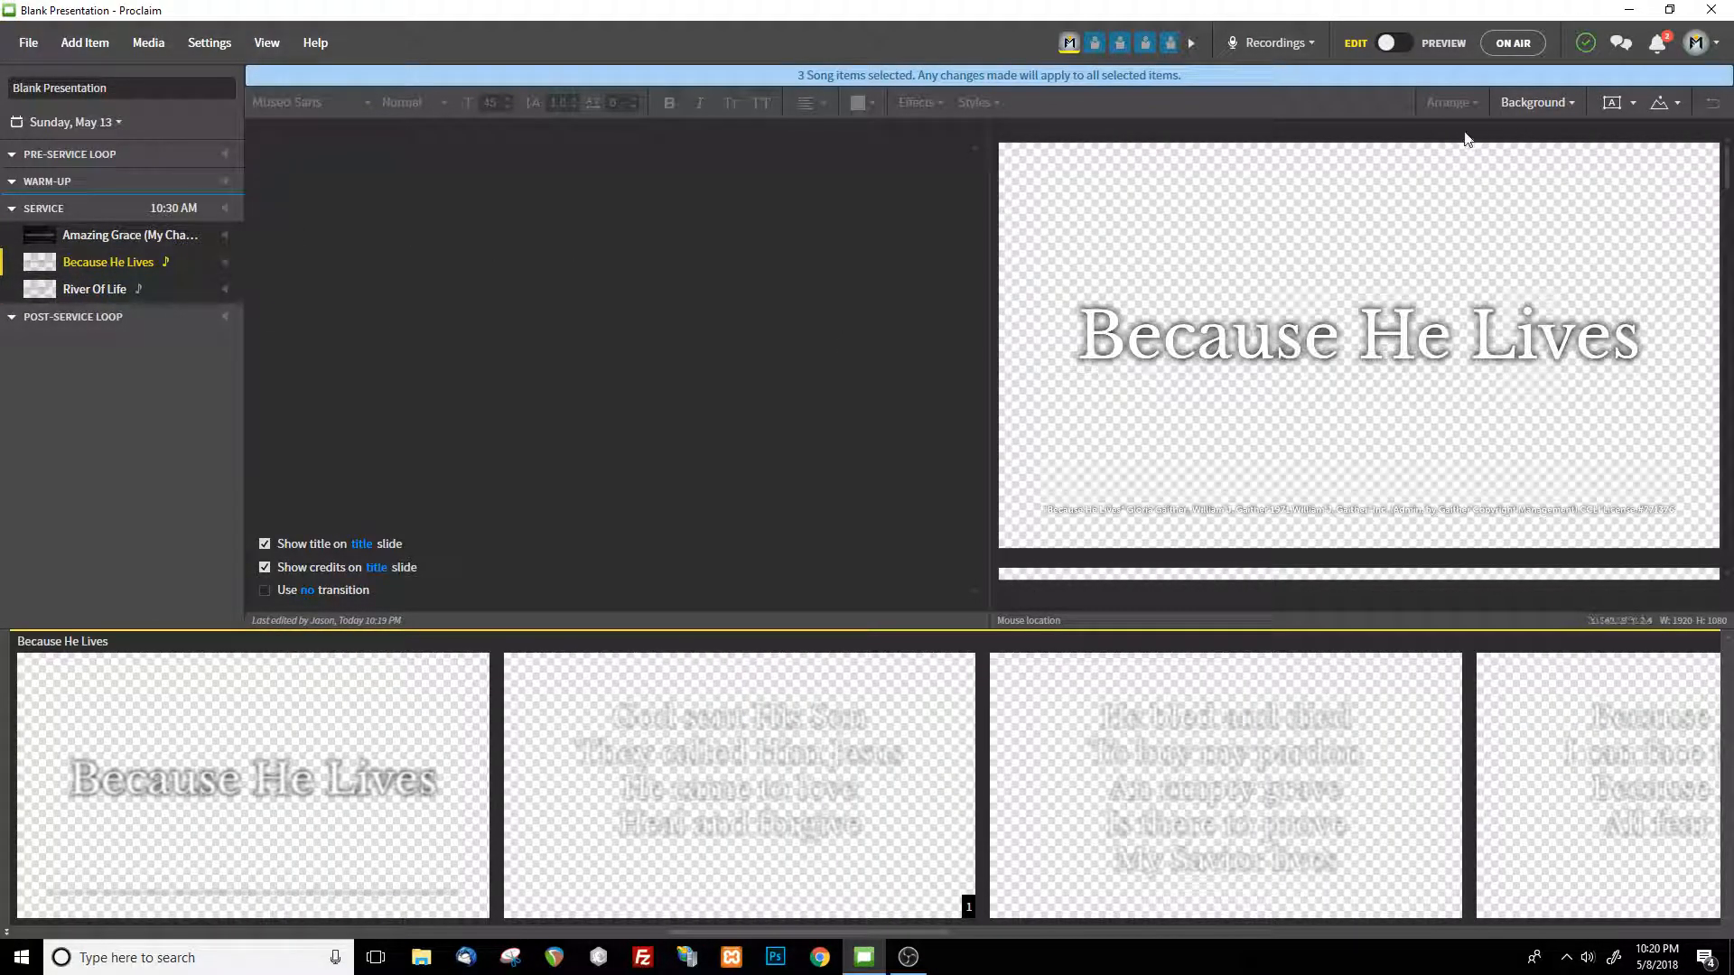
Apply the Romans song media as the background of all three selected songs and return to Amazing Grace (My Chains) alone
{"action": "left_click", "coordinate": [1565, 108]}
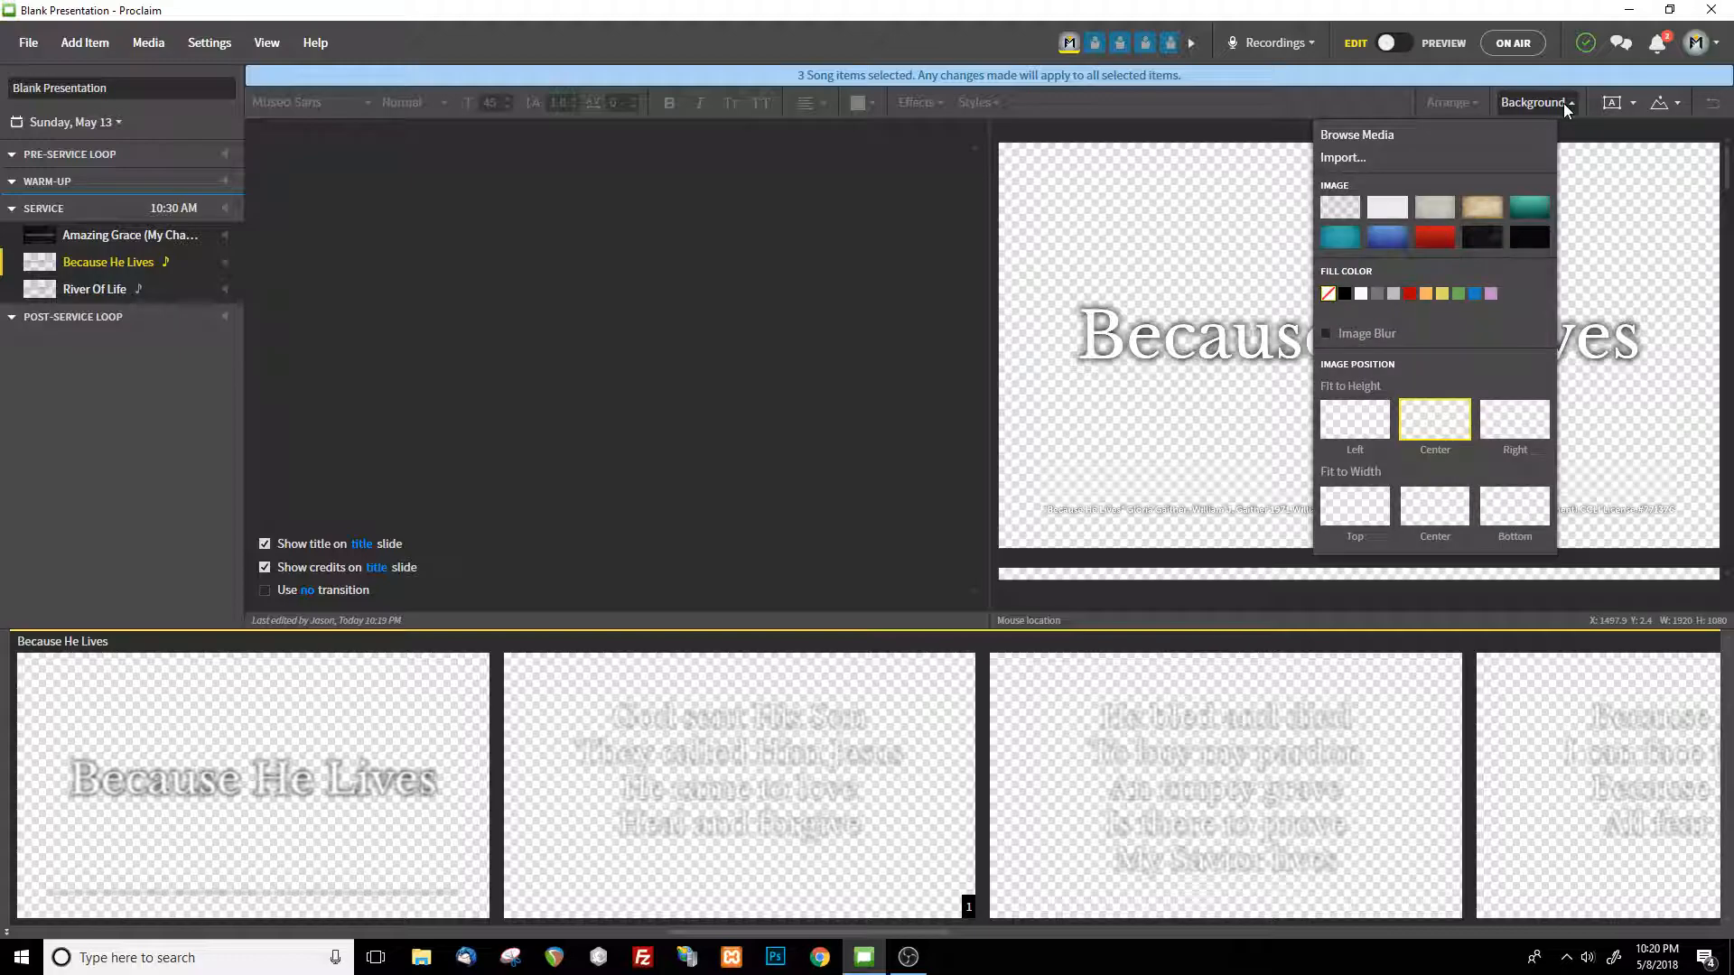
{"action": "left_click", "coordinate": [1359, 134]}
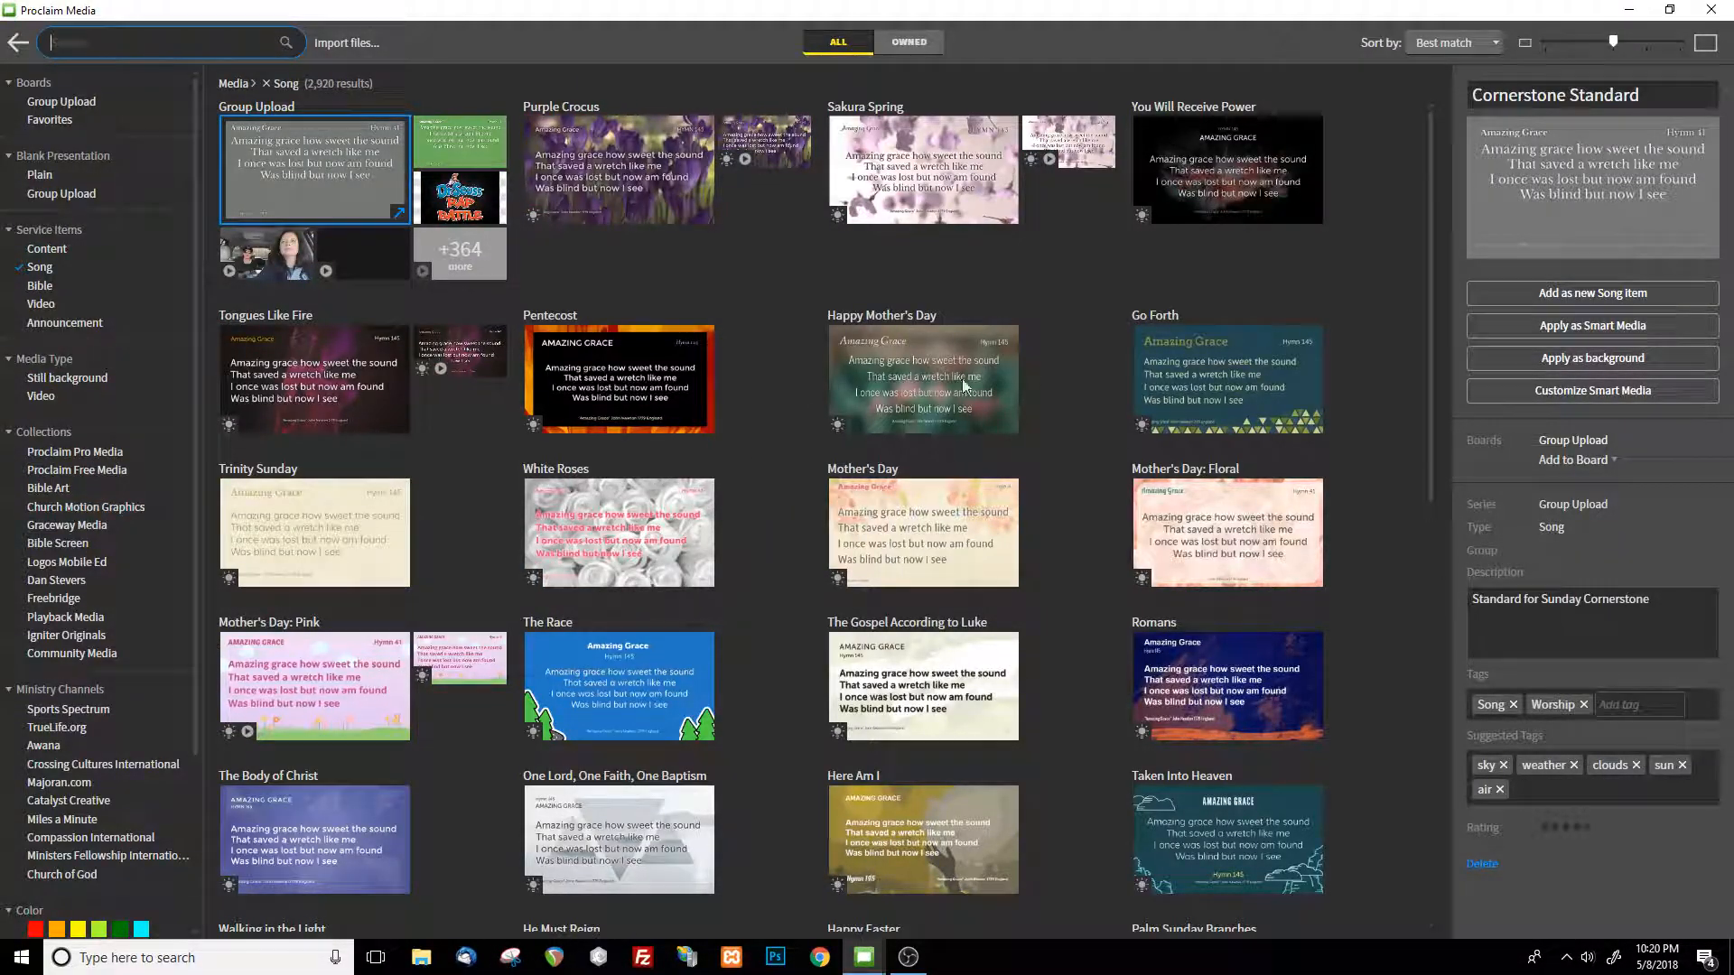
{"action": "left_click", "coordinate": [1300, 697]}
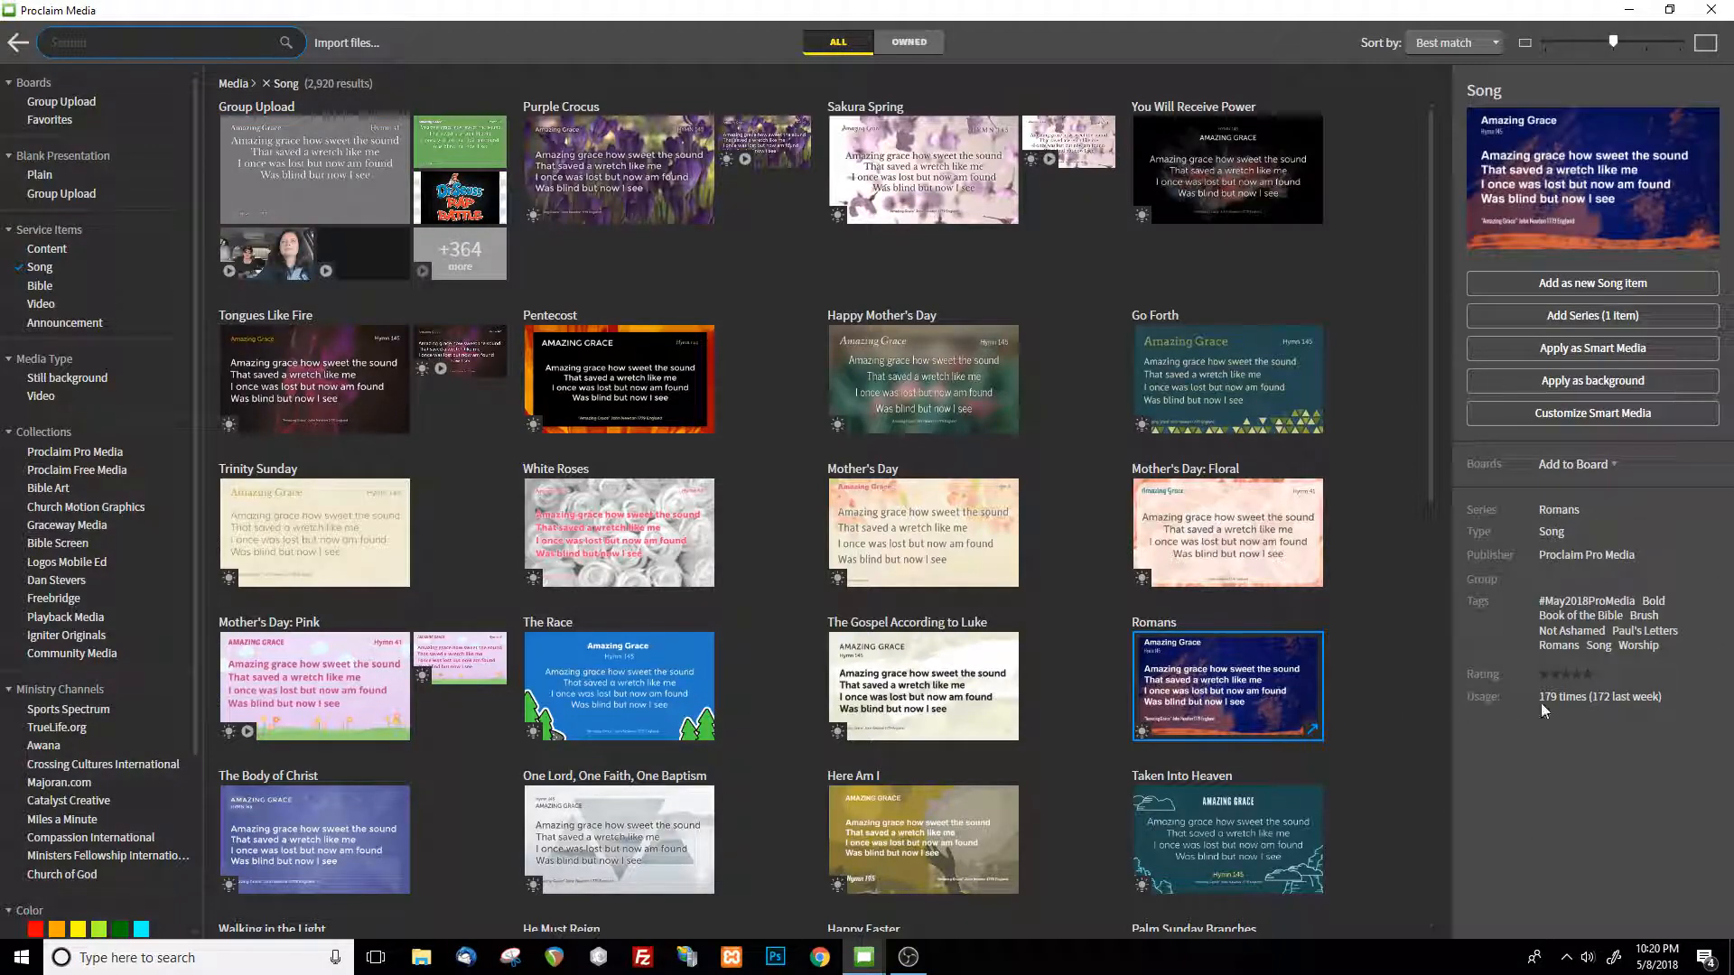
{"action": "left_click", "coordinate": [1591, 380]}
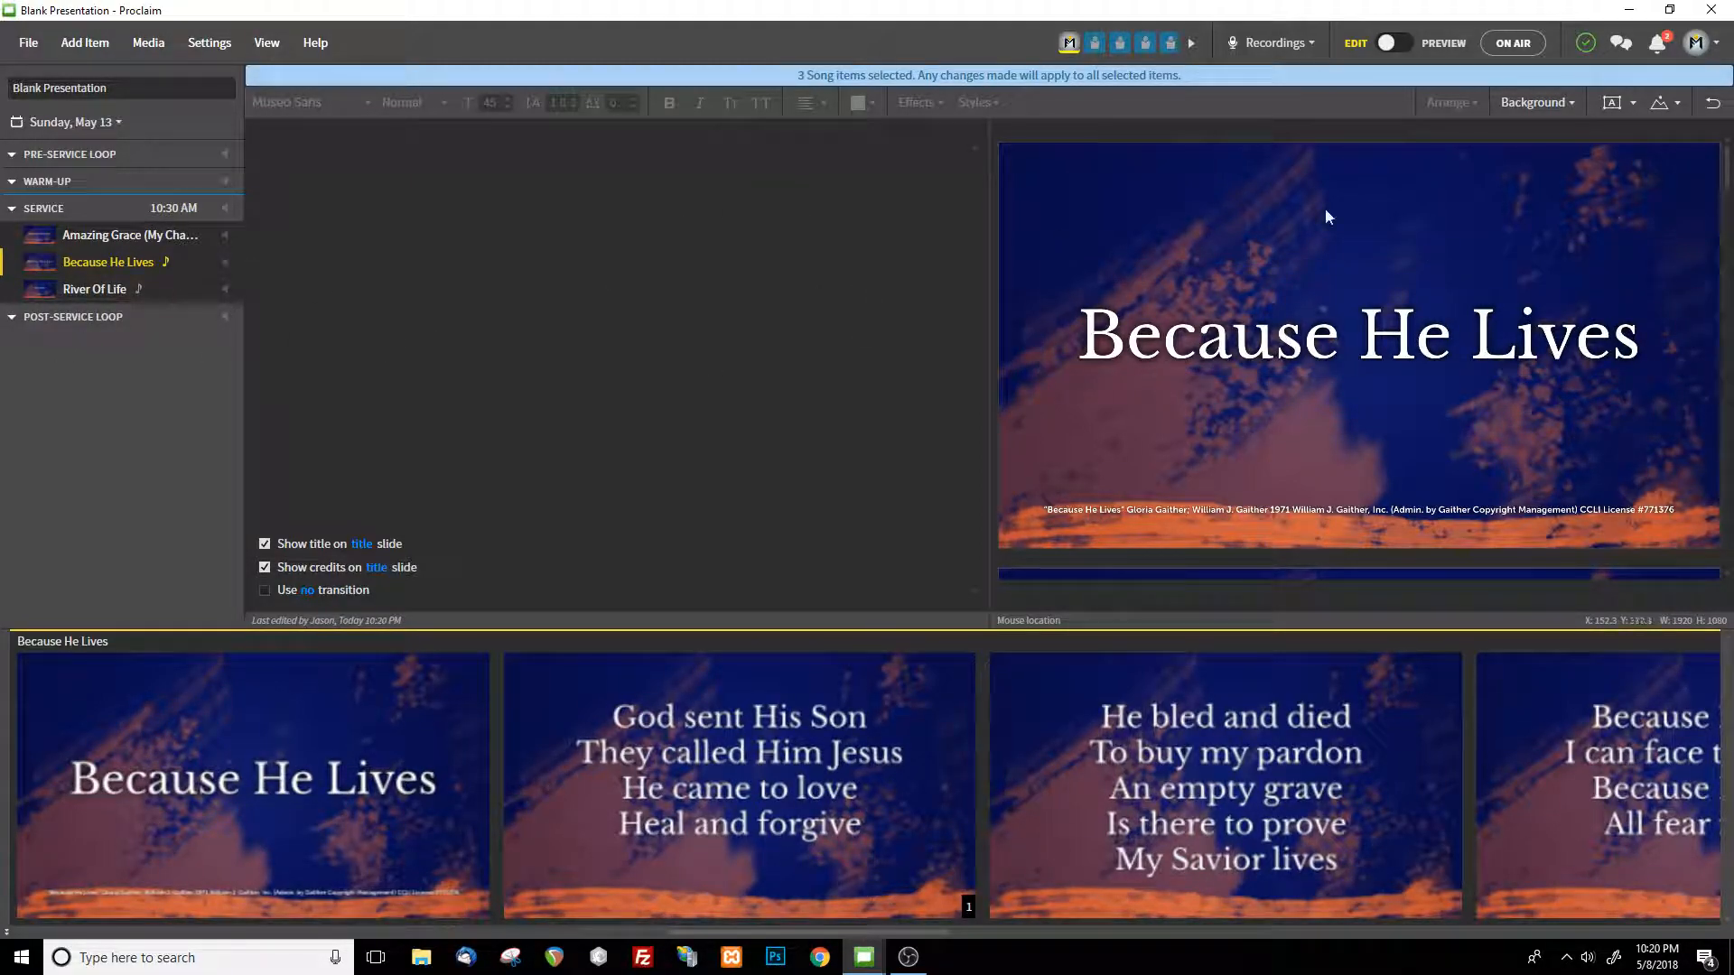
{"action": "left_click", "coordinate": [117, 237]}
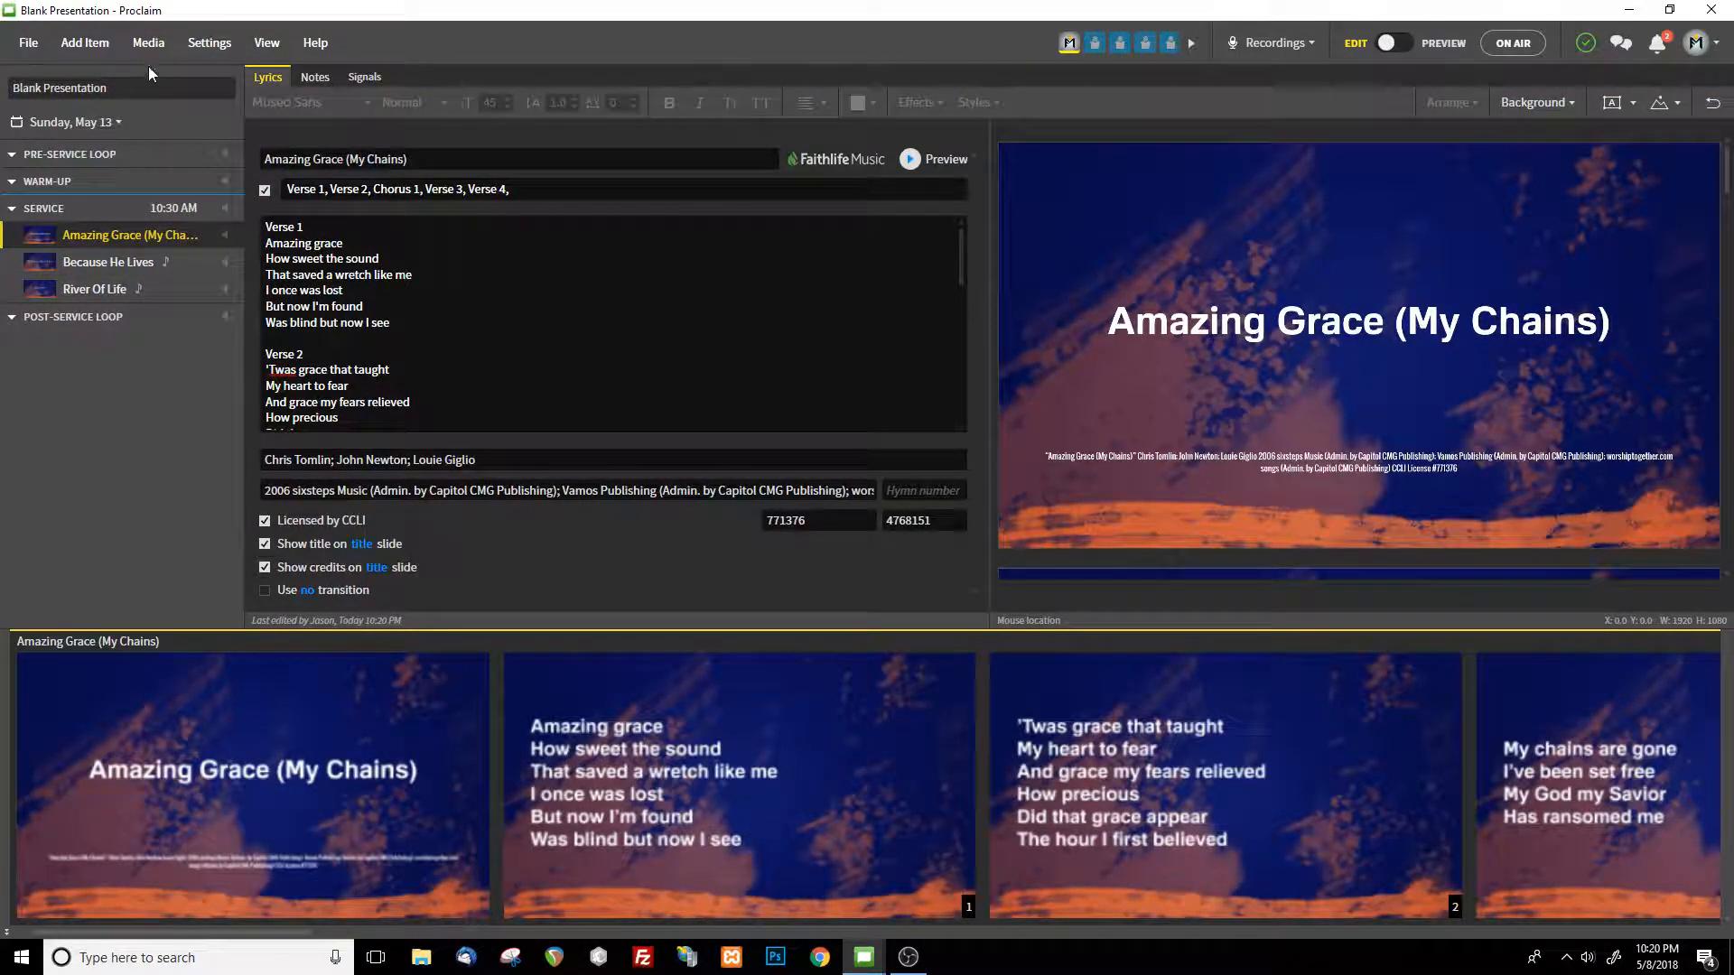
Start creating a new Smart Media item from the Song template
{"action": "left_click", "coordinate": [159, 45]}
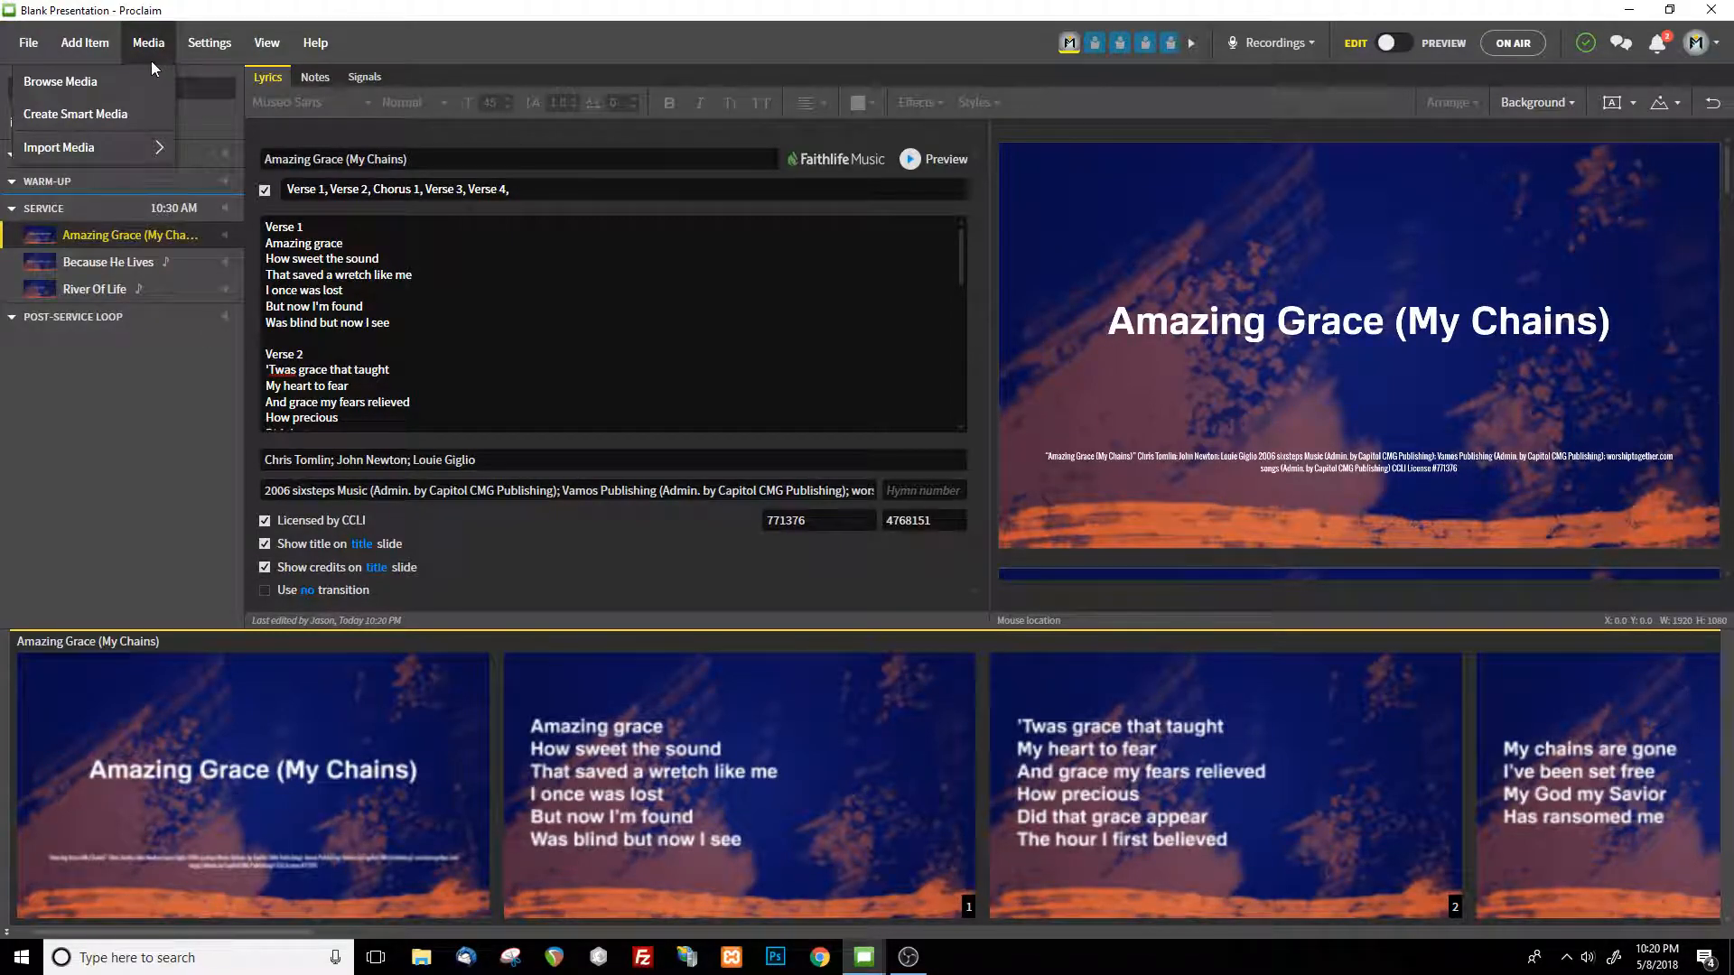
{"action": "left_click", "coordinate": [130, 115]}
{"action": "left_click", "coordinate": [637, 304]}
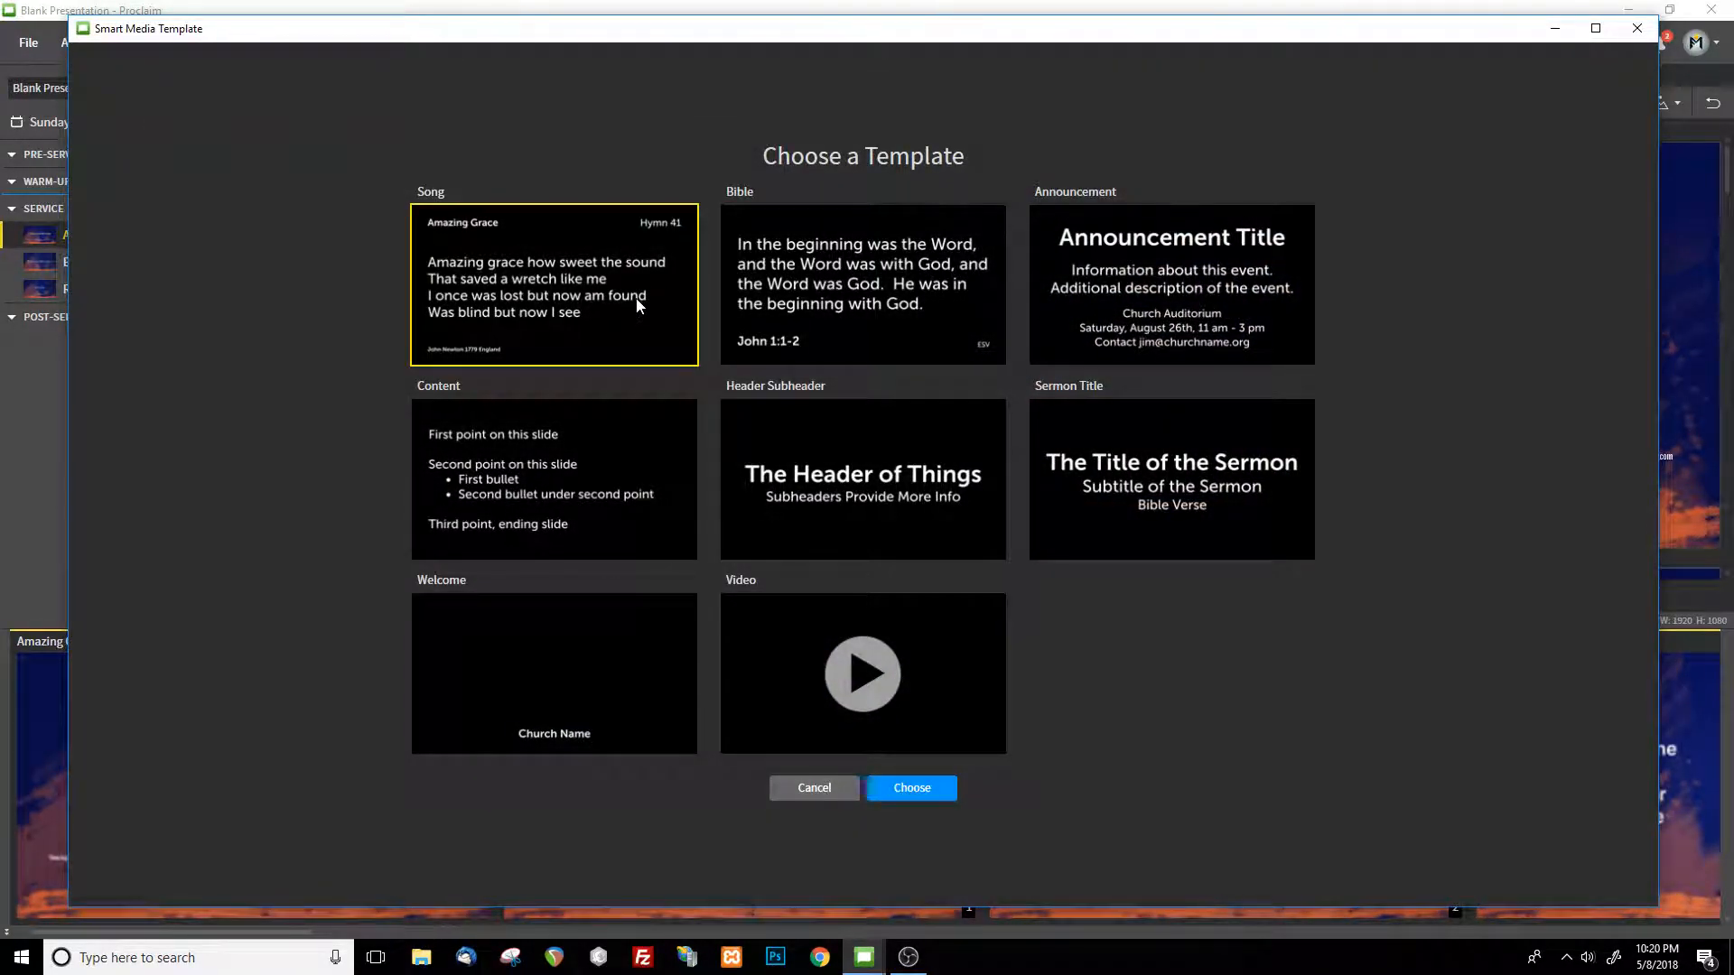
{"action": "left_click", "coordinate": [907, 804]}
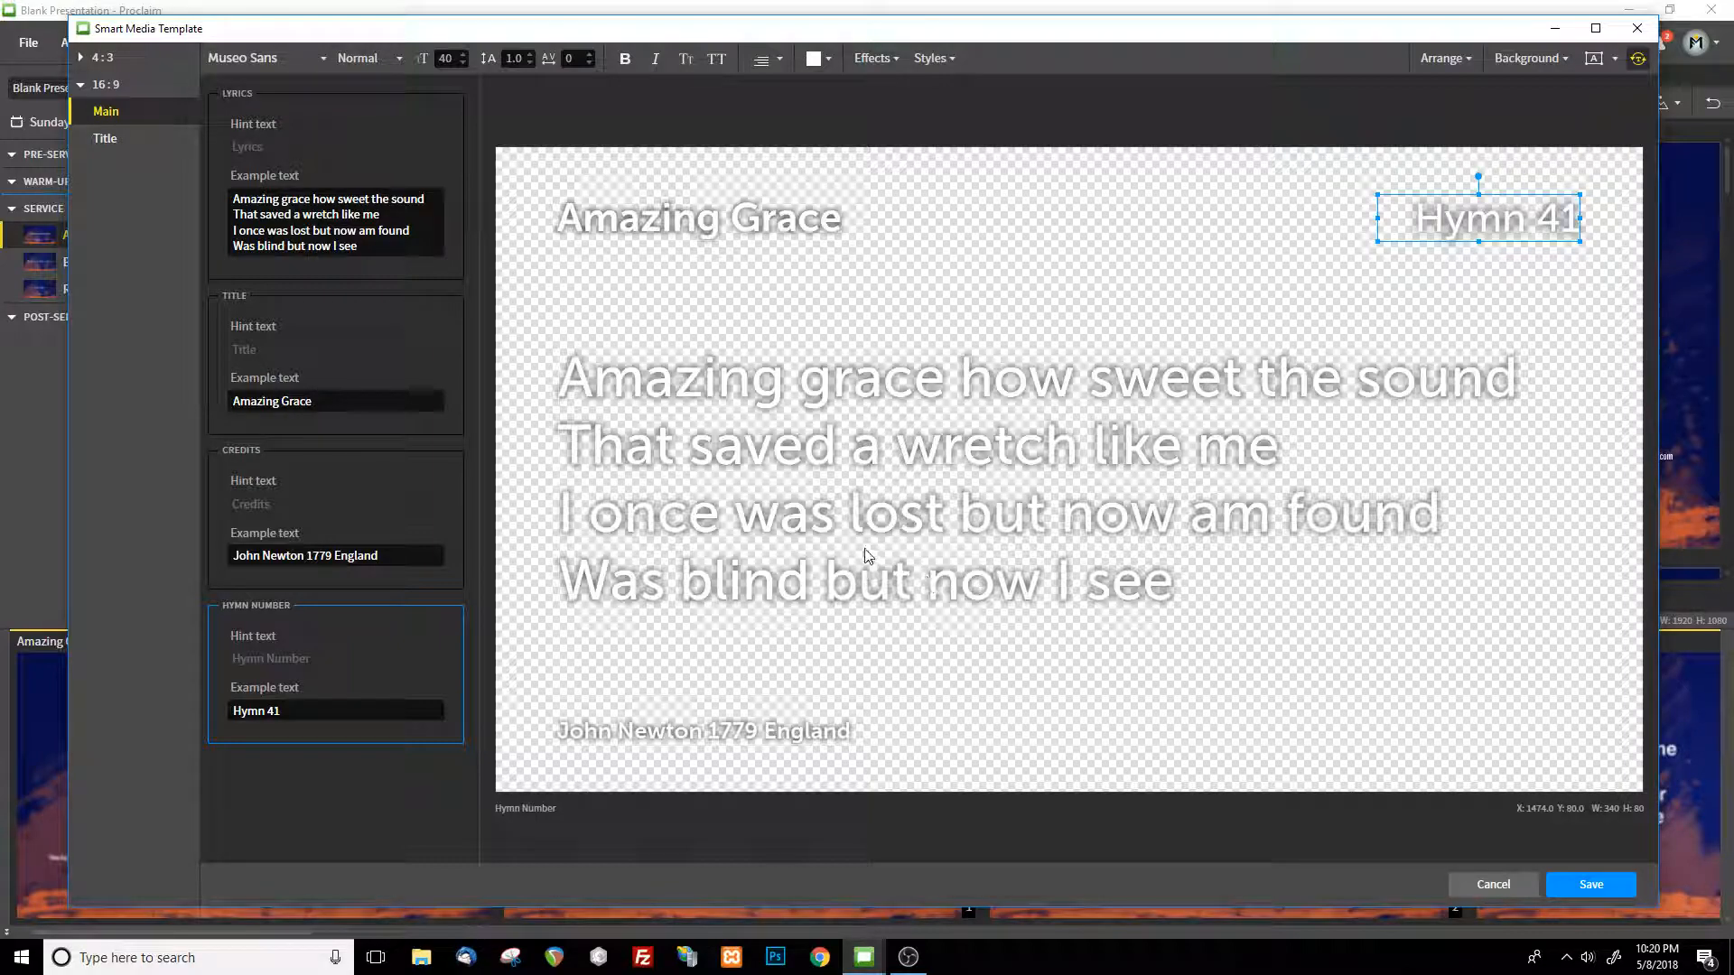
Format the template's lyrics as size 70 Muli, centred and aligned to the top, and fill the background with dark gray
{"action": "left_click", "coordinate": [336, 249]}
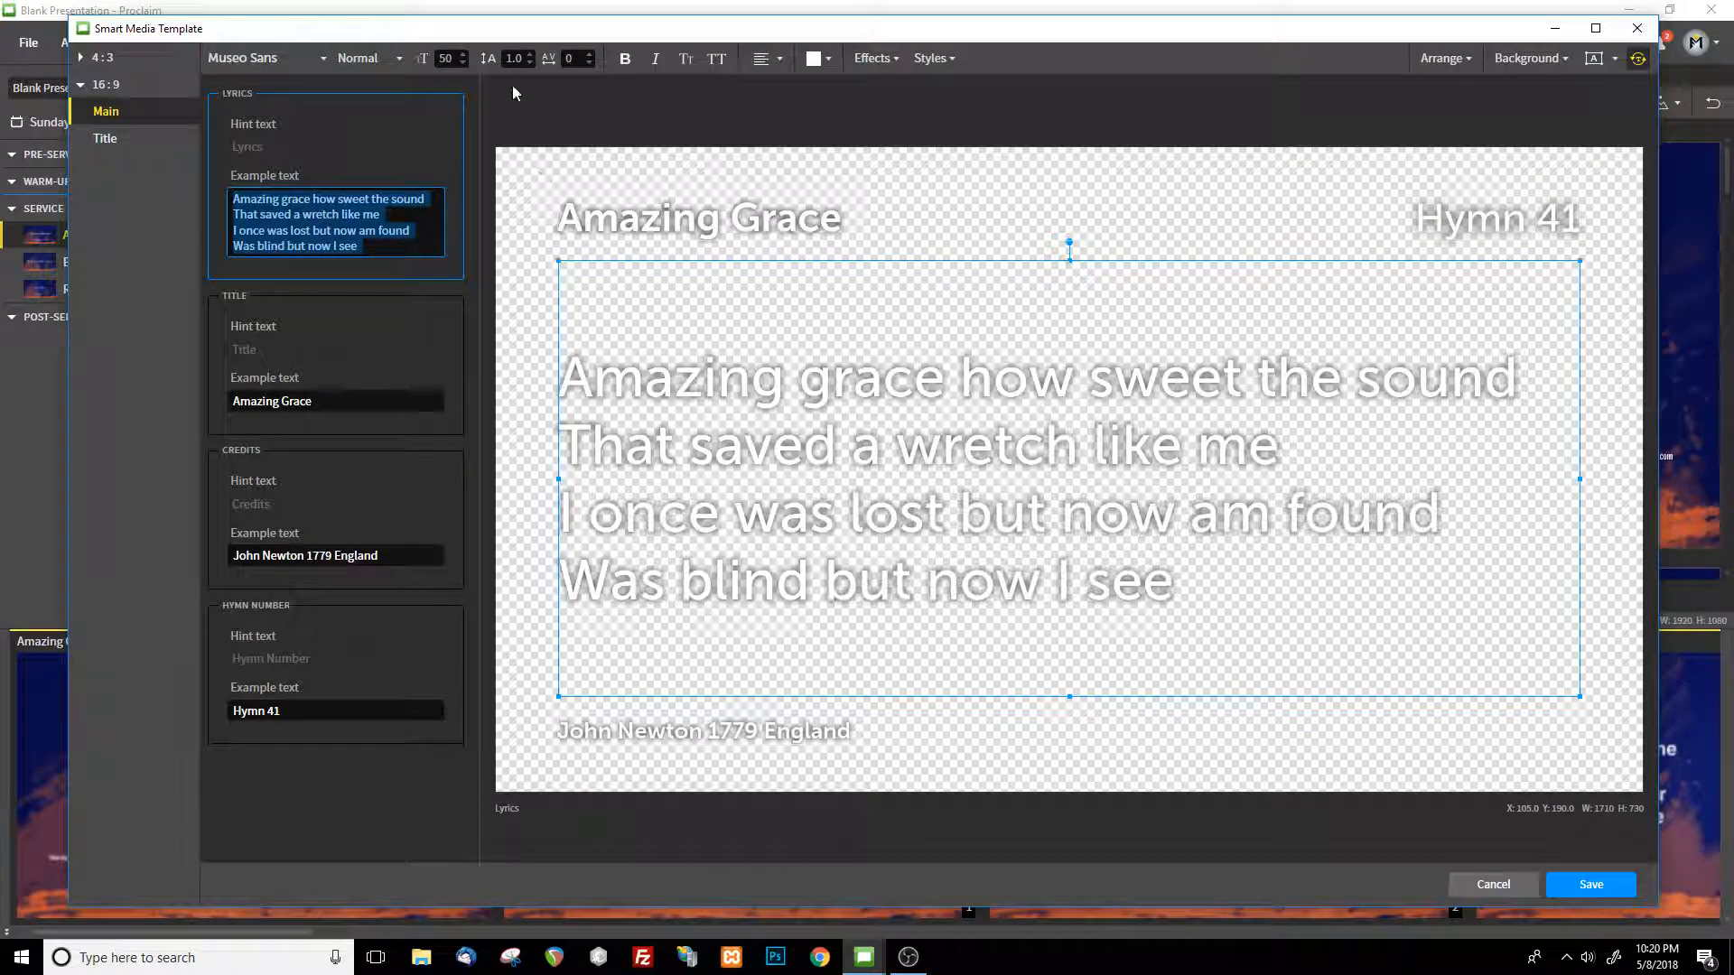
{"action": "left_click", "coordinate": [462, 54]}
{"action": "left_click", "coordinate": [462, 55]}
{"action": "left_click", "coordinate": [463, 54]}
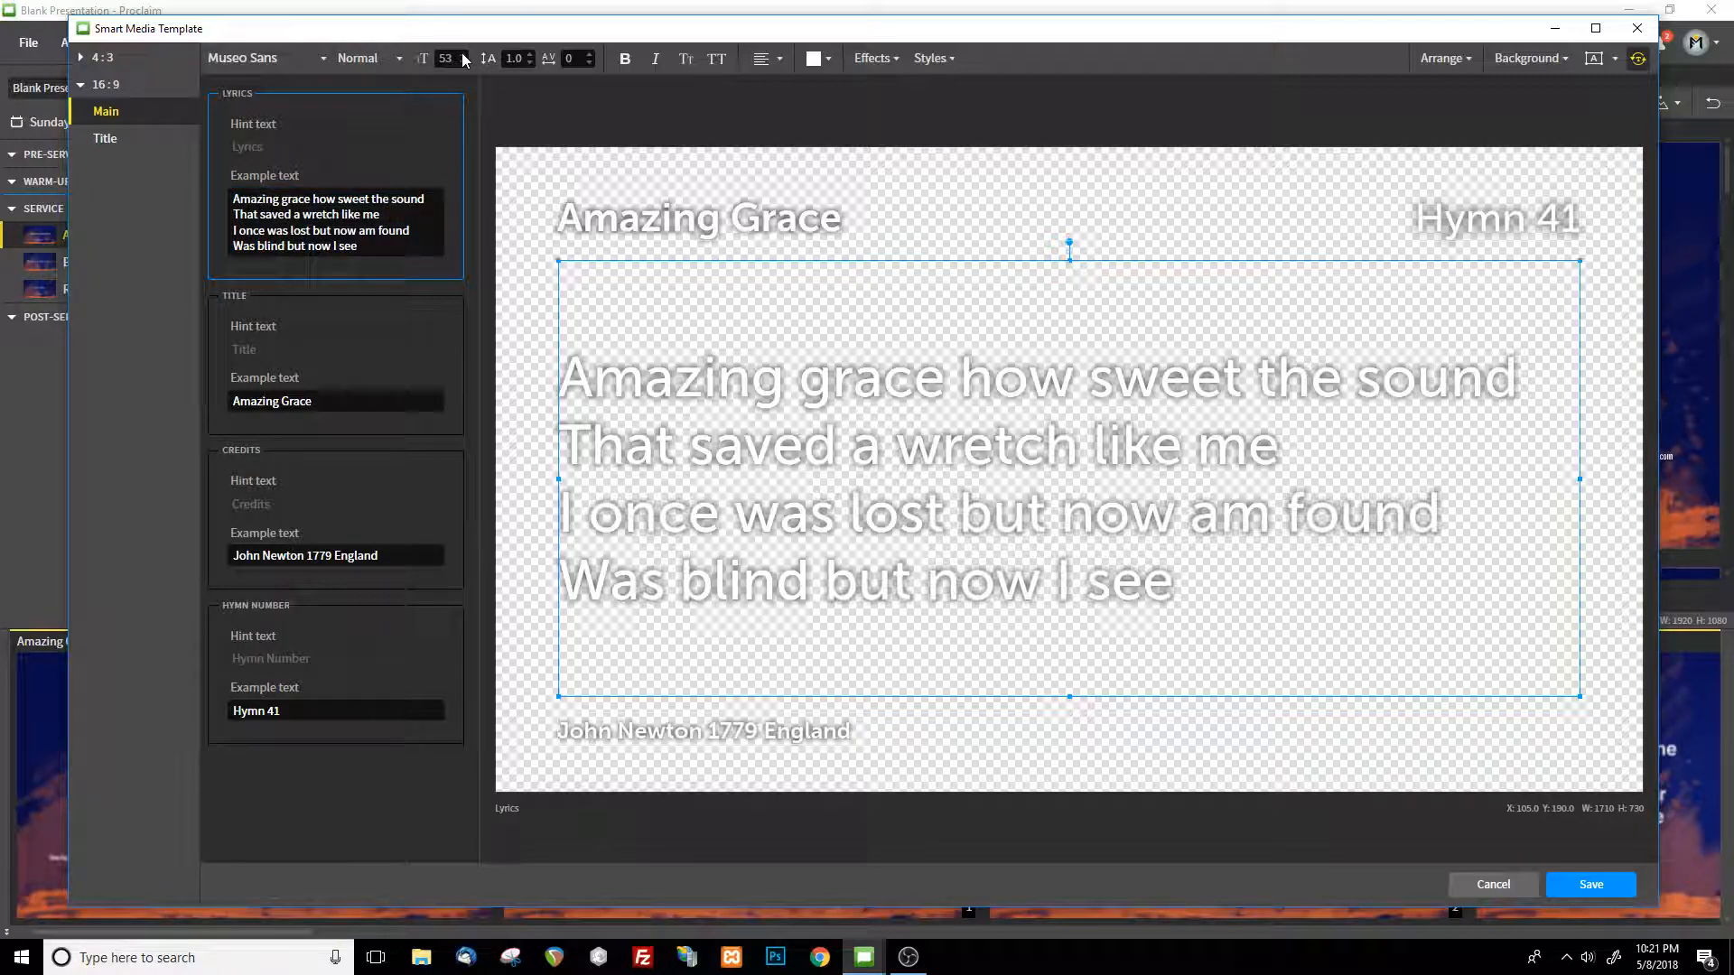
{"action": "left_click", "coordinate": [464, 55]}
{"action": "left_click", "coordinate": [463, 56]}
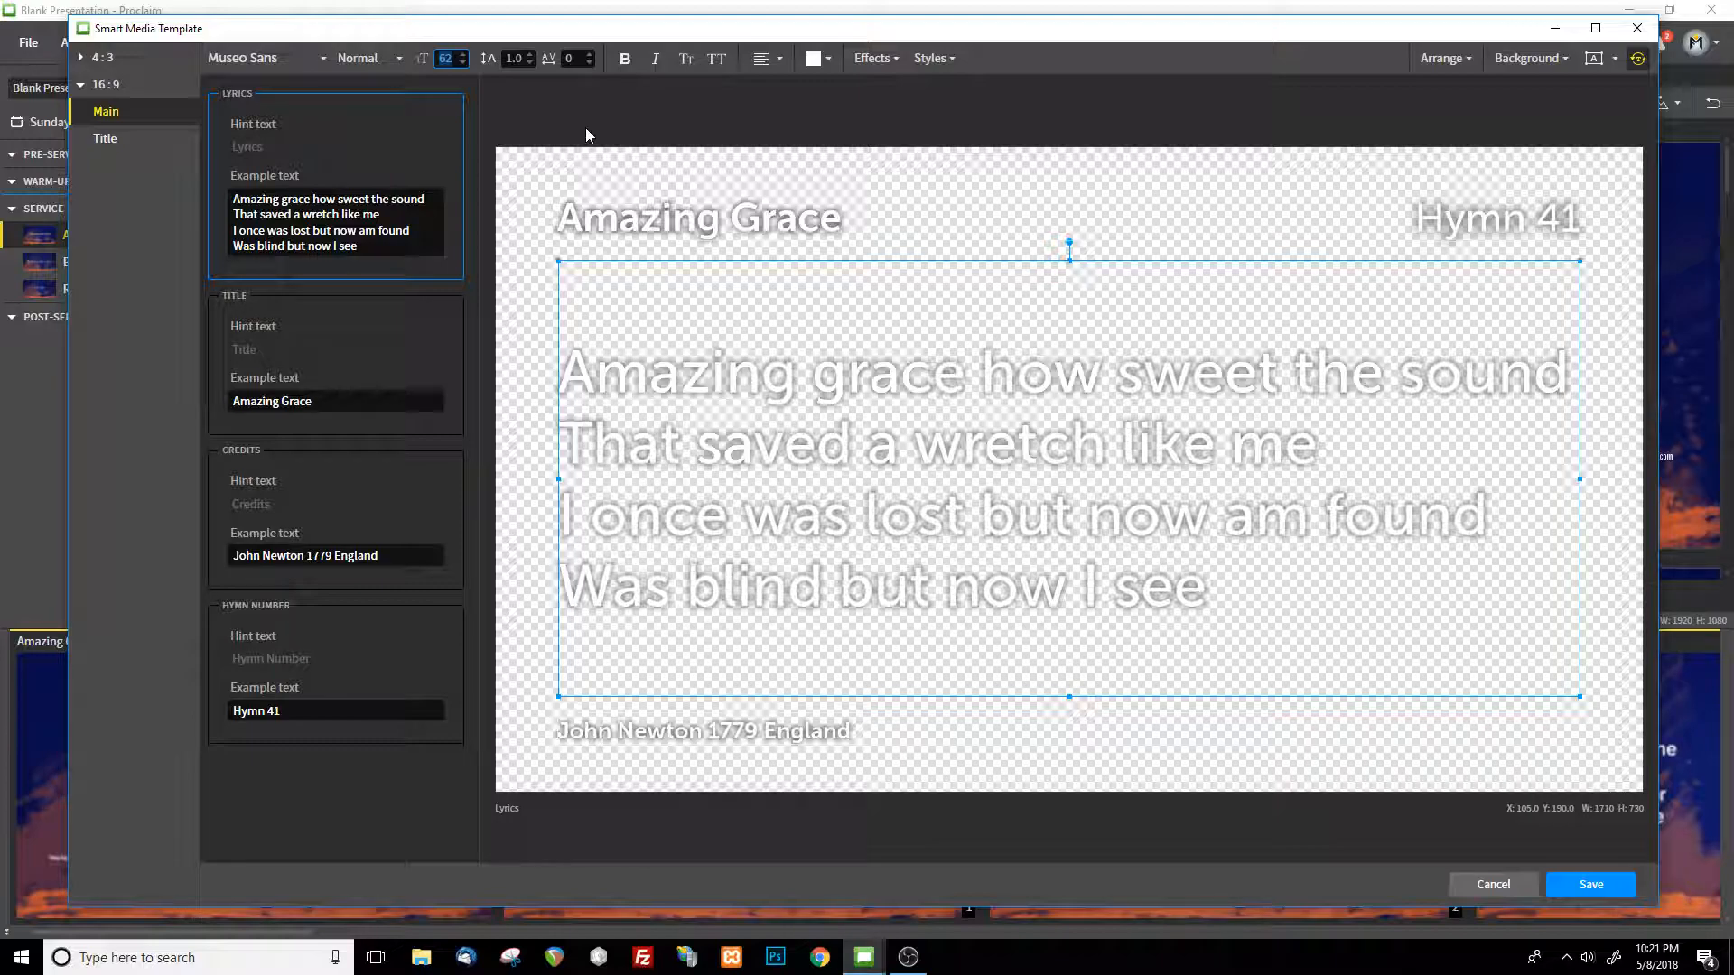
{"action": "type", "text": "70"}
{"action": "left_click", "coordinate": [778, 59]}
{"action": "left_click", "coordinate": [703, 118]}
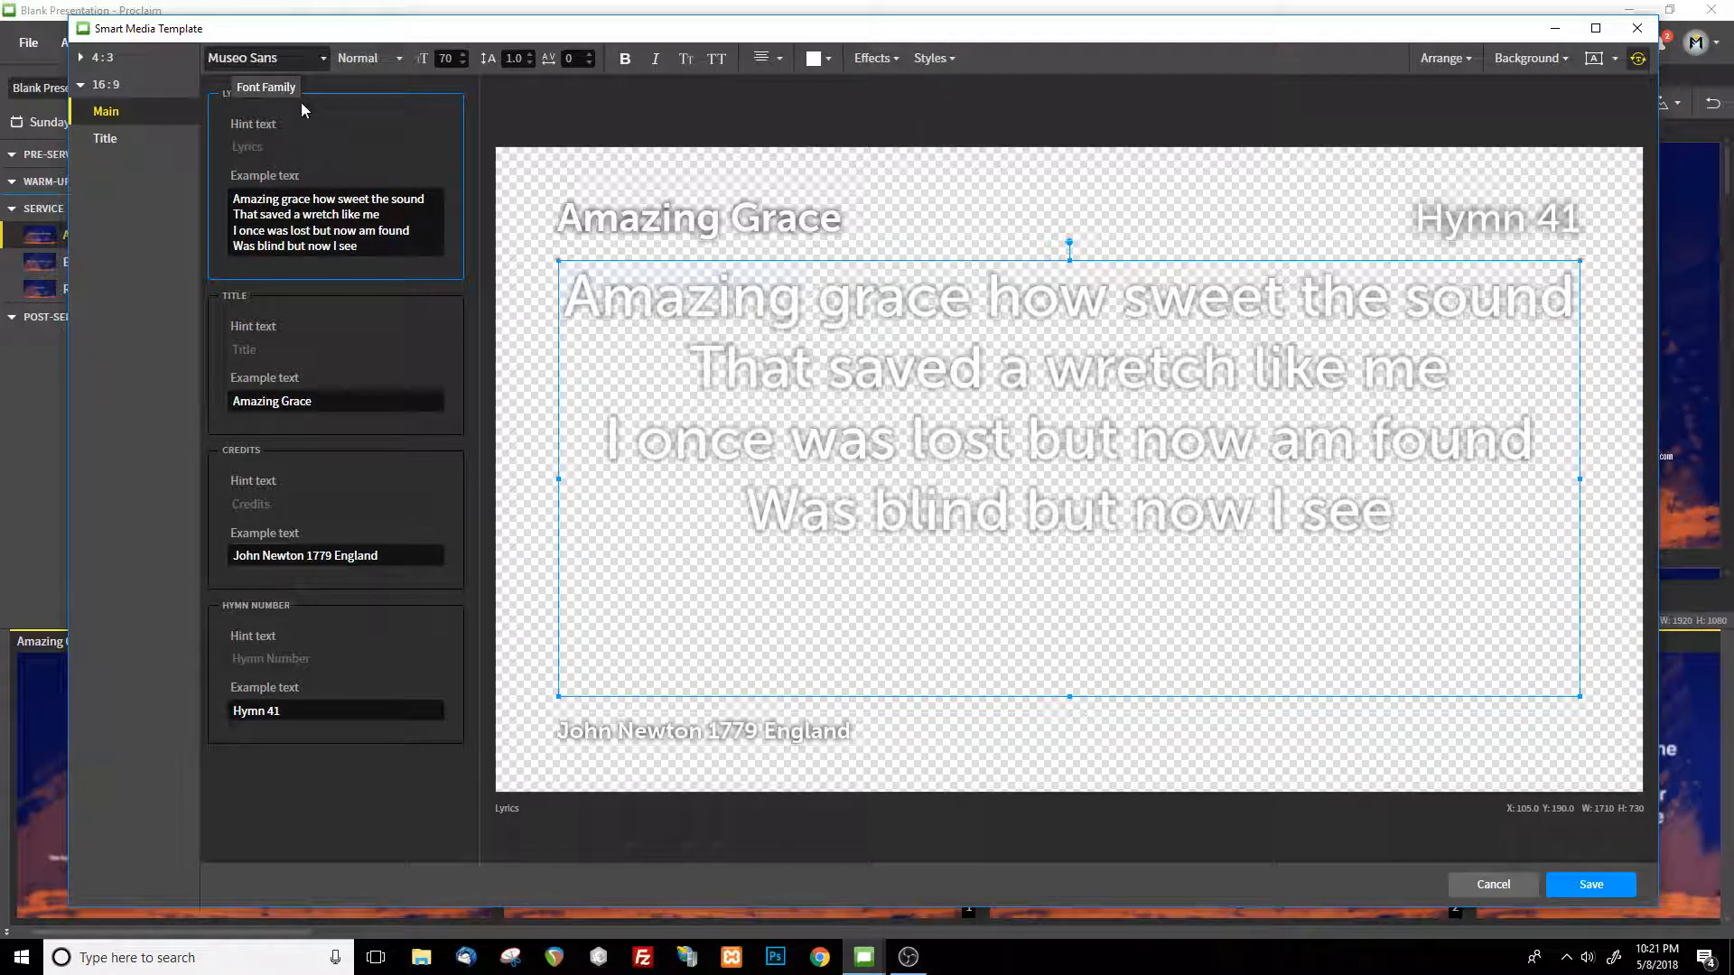
{"action": "left_click", "coordinate": [307, 62]}
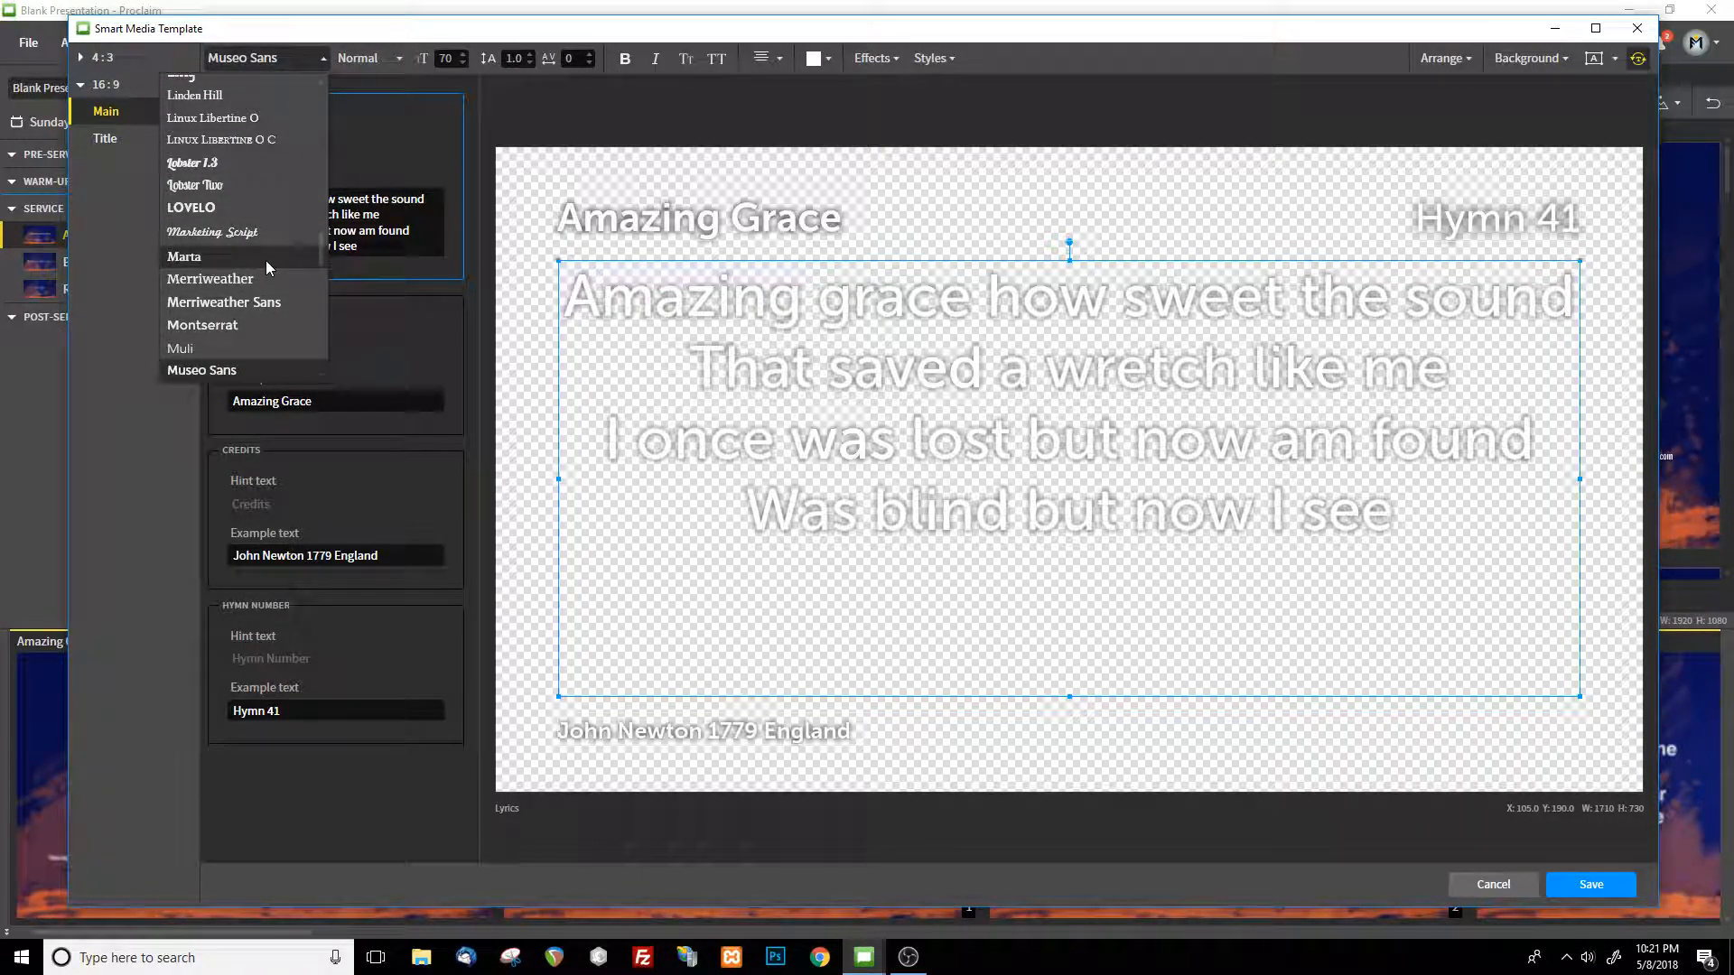
{"action": "left_click", "coordinate": [254, 356]}
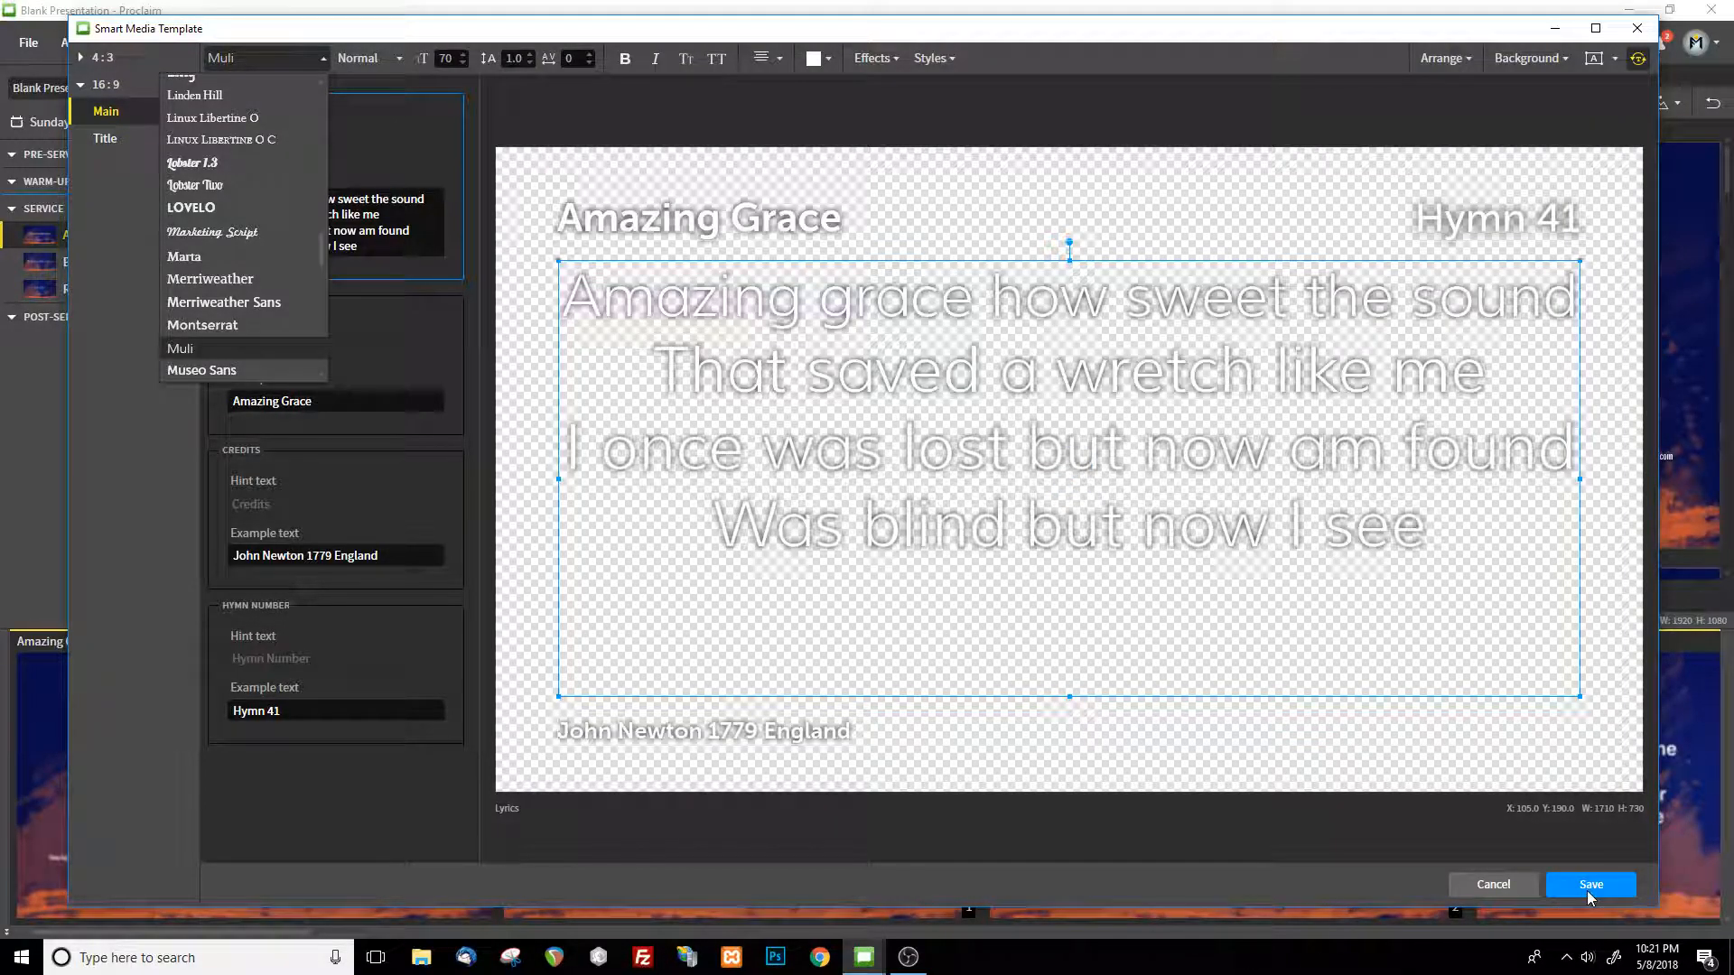
{"action": "left_click", "coordinate": [1528, 59]}
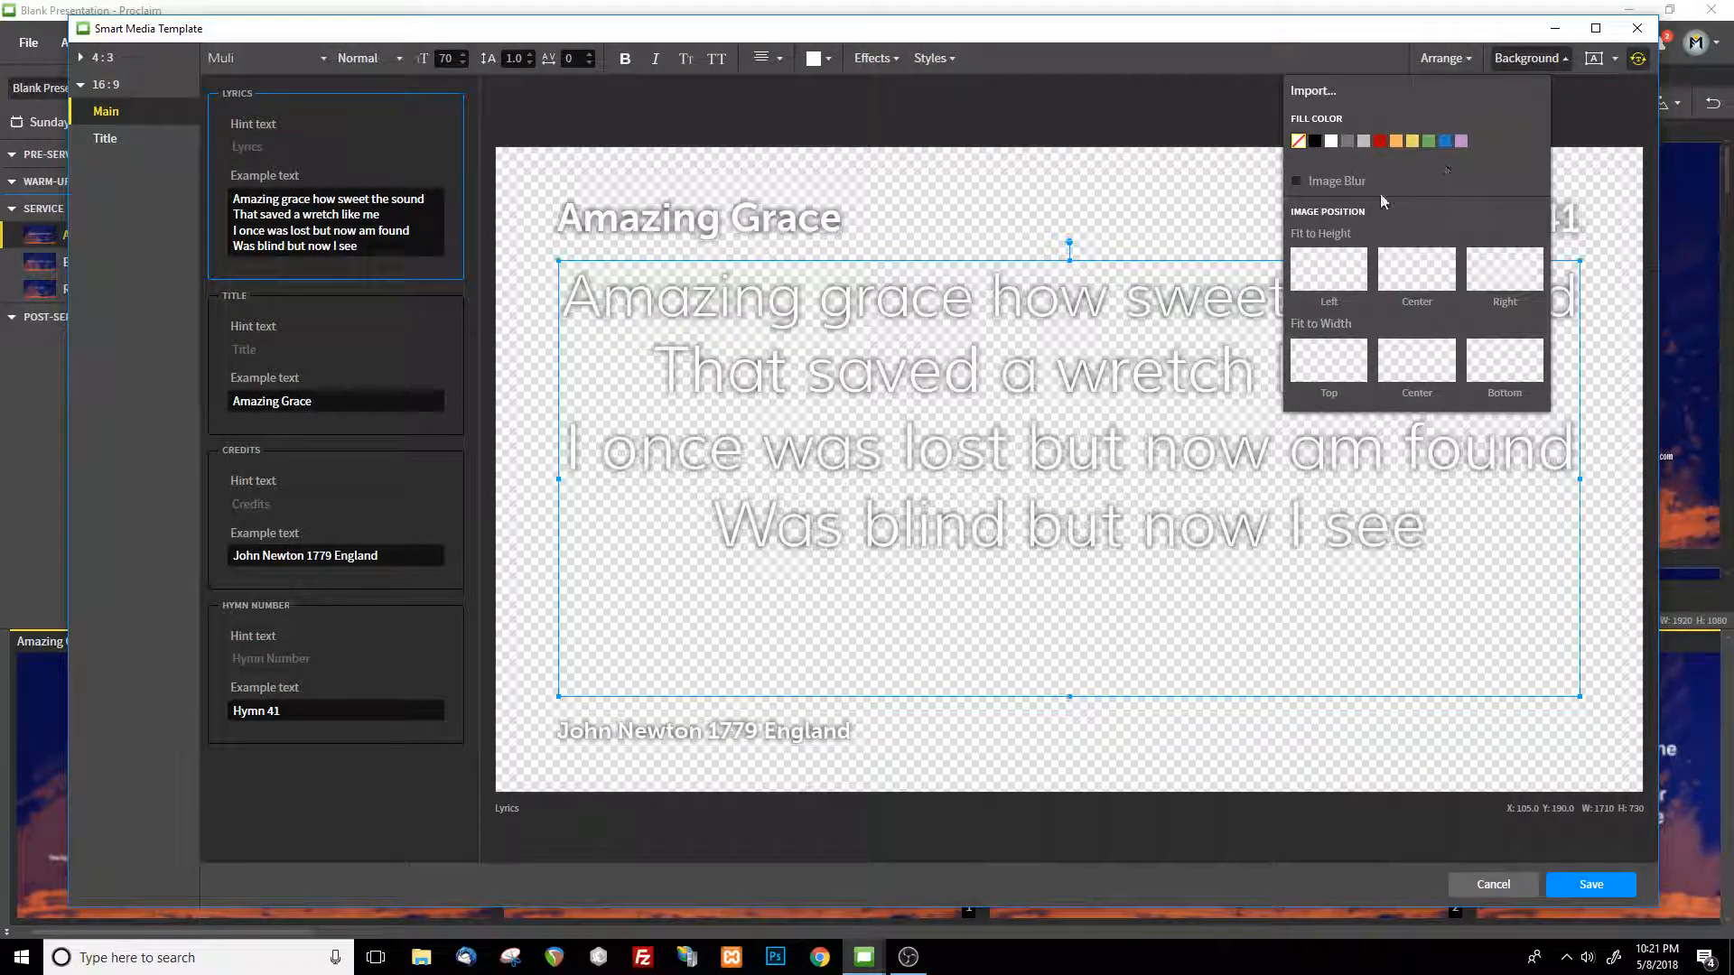
{"action": "left_click", "coordinate": [1347, 141]}
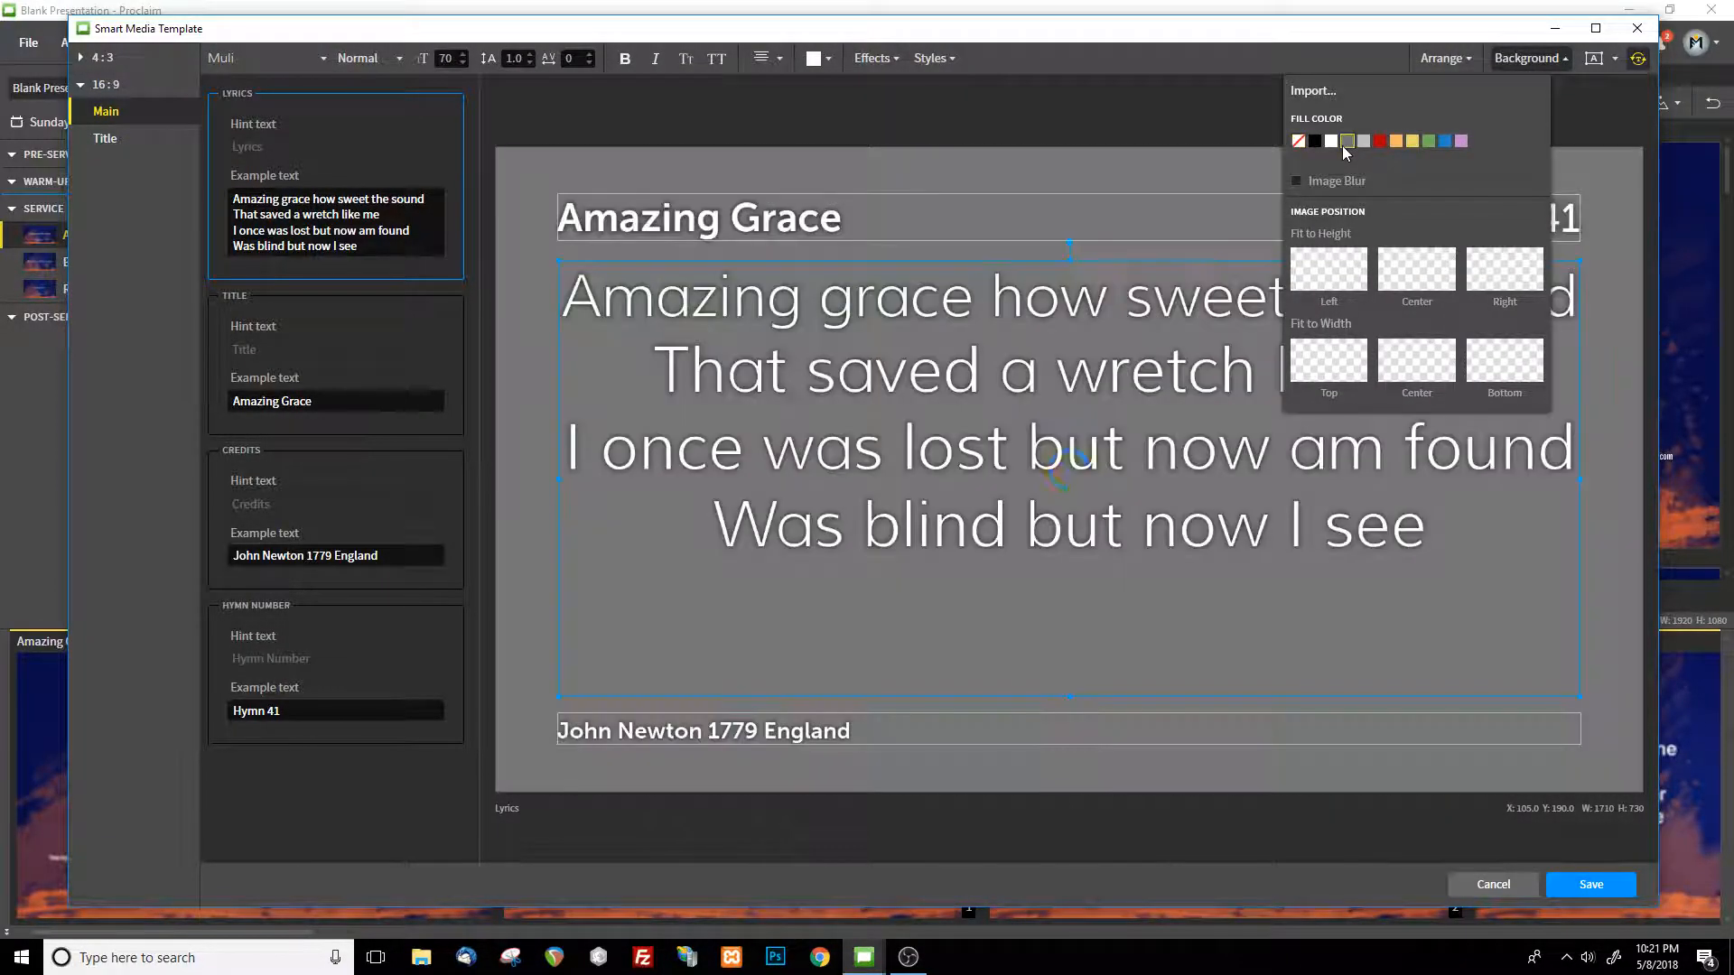
Save the Smart Media as "Sample Template", view it in the media browser, and return to the presentation
{"action": "left_click", "coordinate": [1590, 885]}
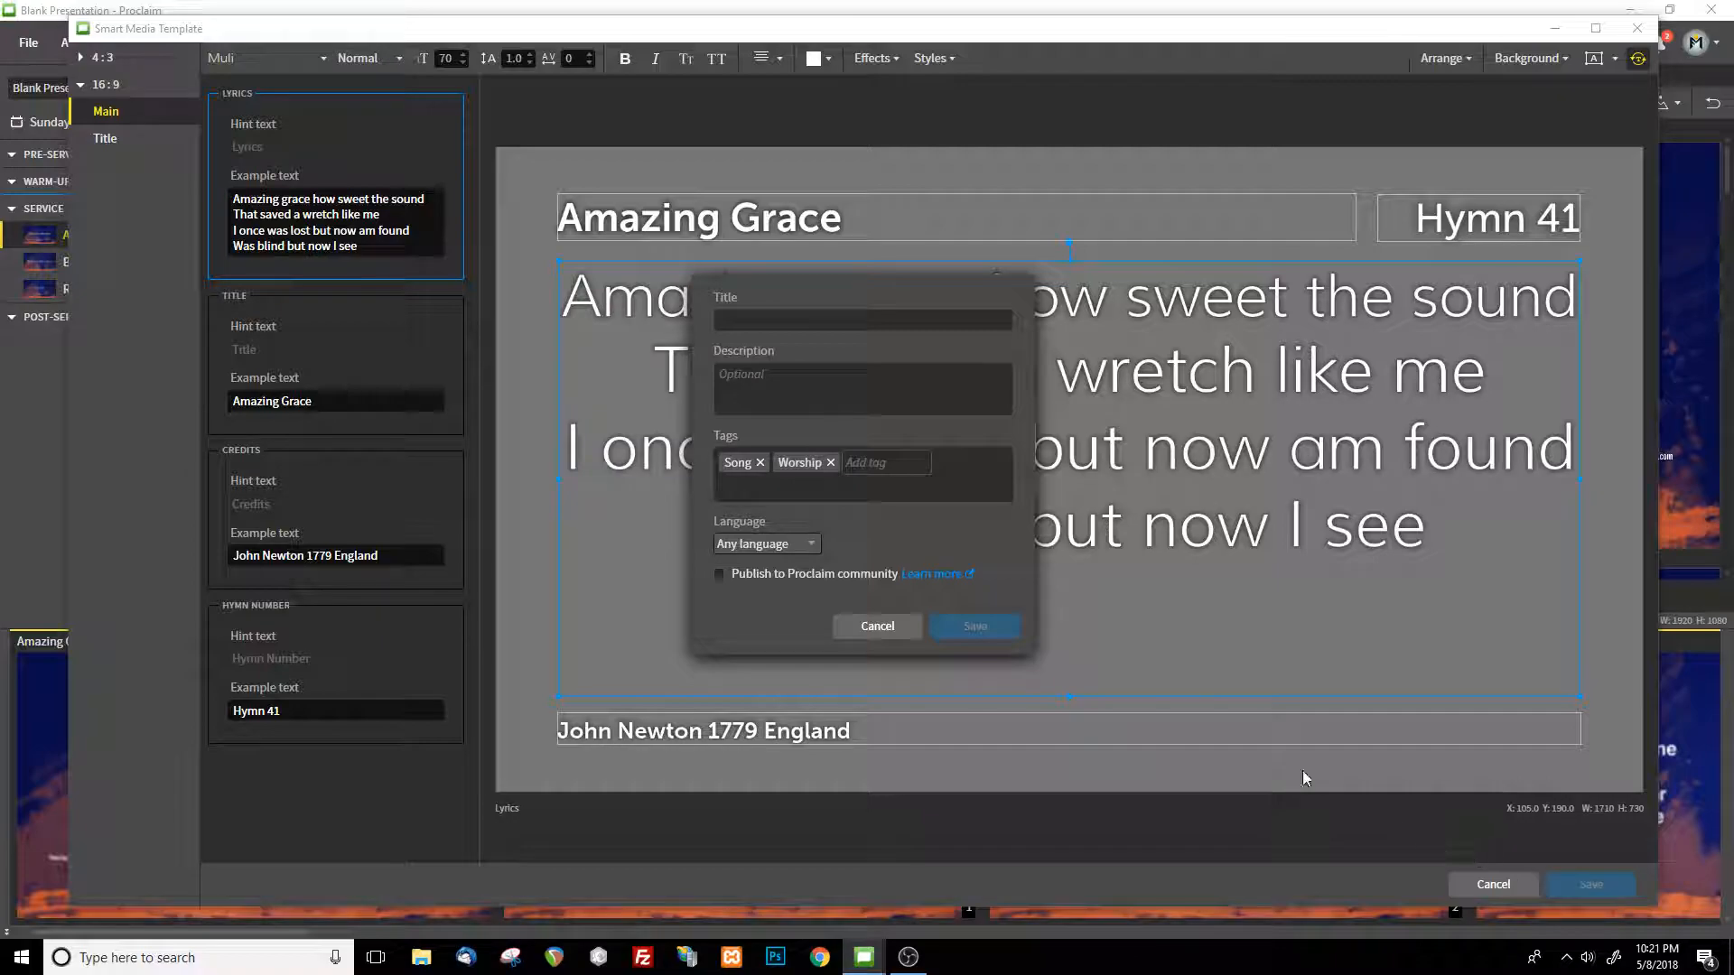
{"action": "left_click", "coordinate": [896, 321]}
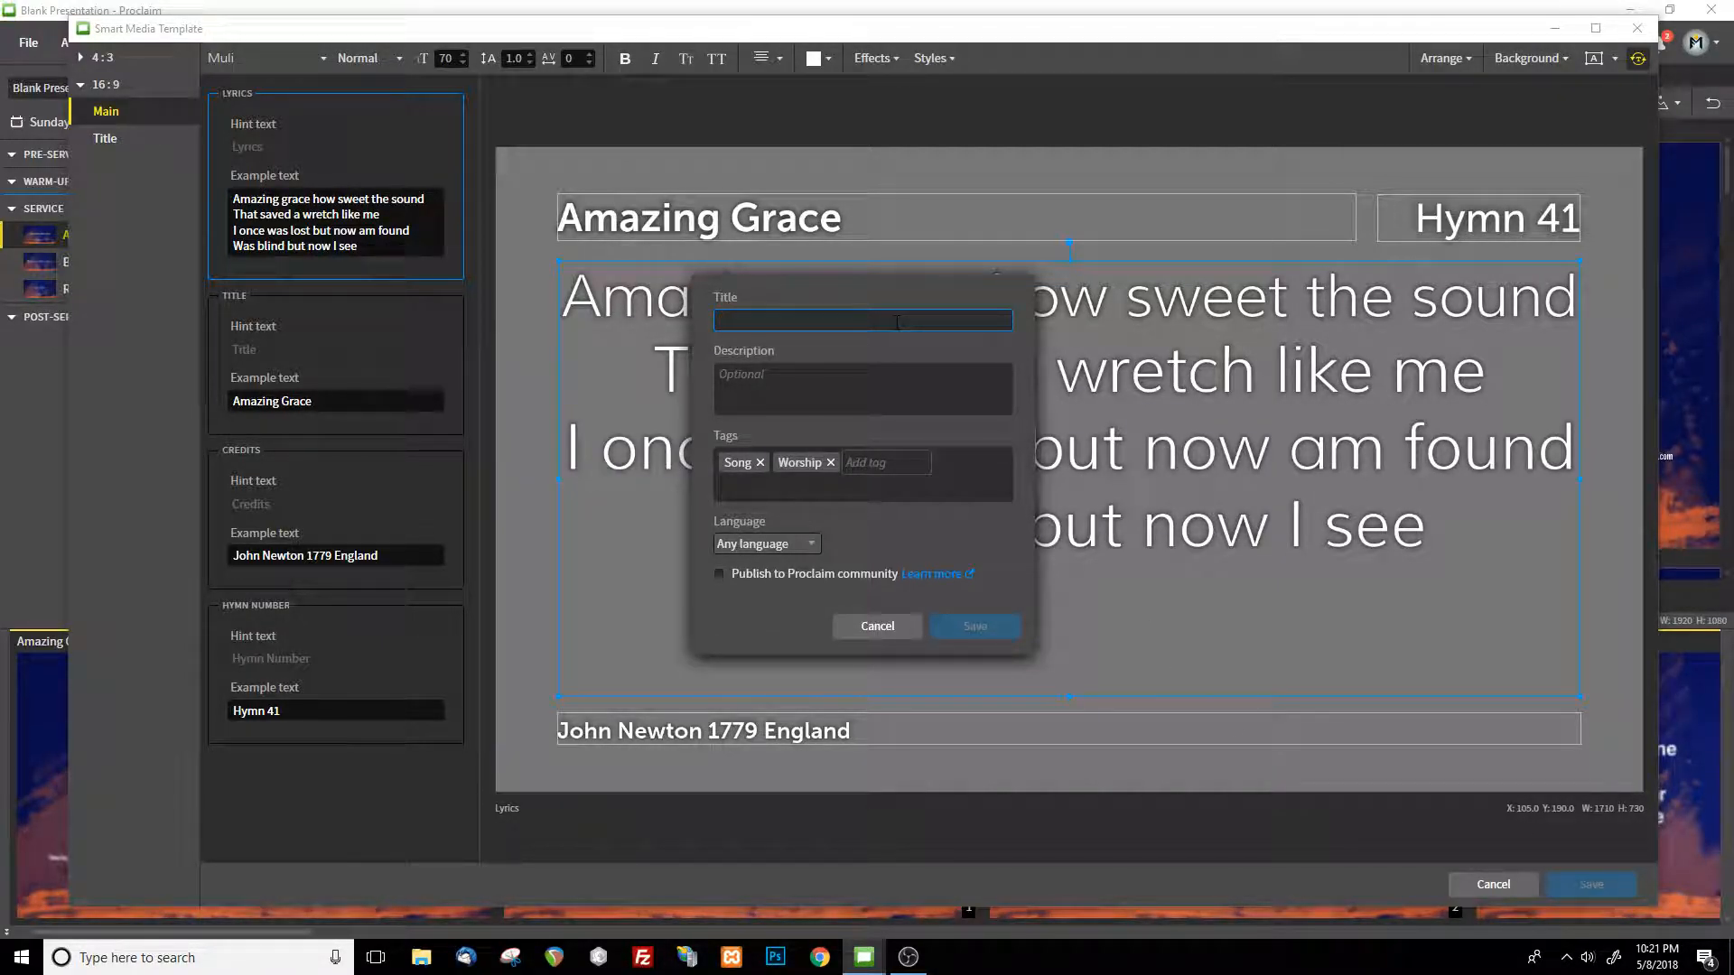
{"action": "type", "text": "Sample Template"}
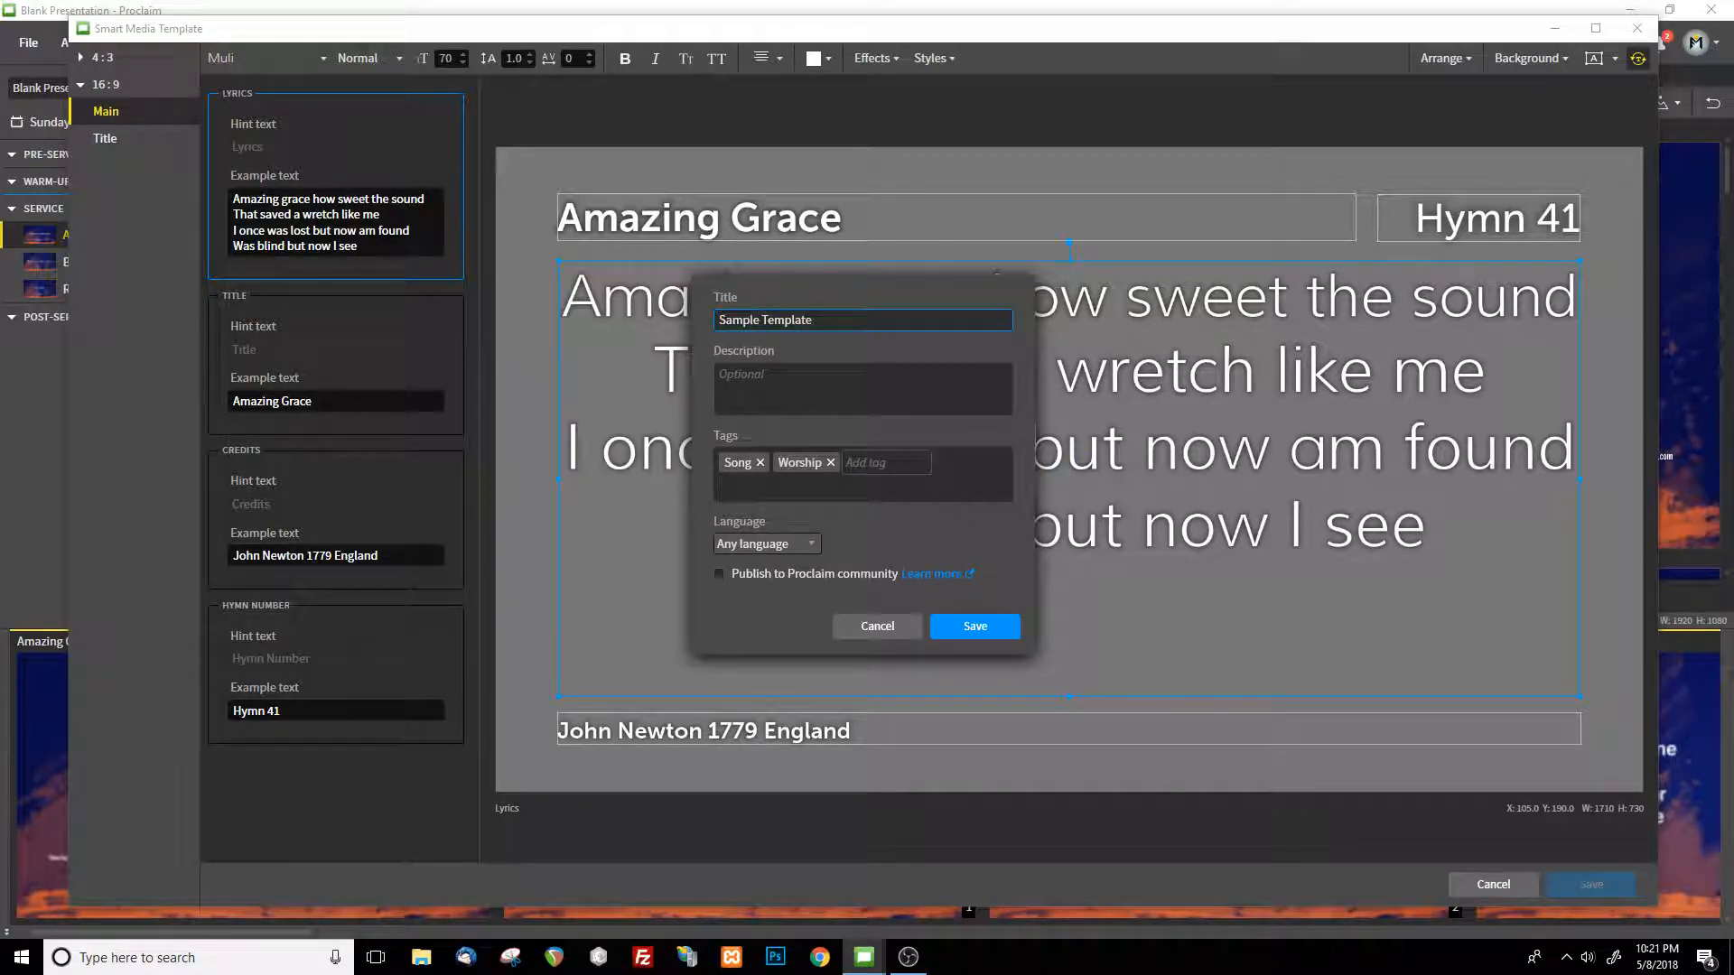
{"action": "left_click", "coordinate": [970, 624]}
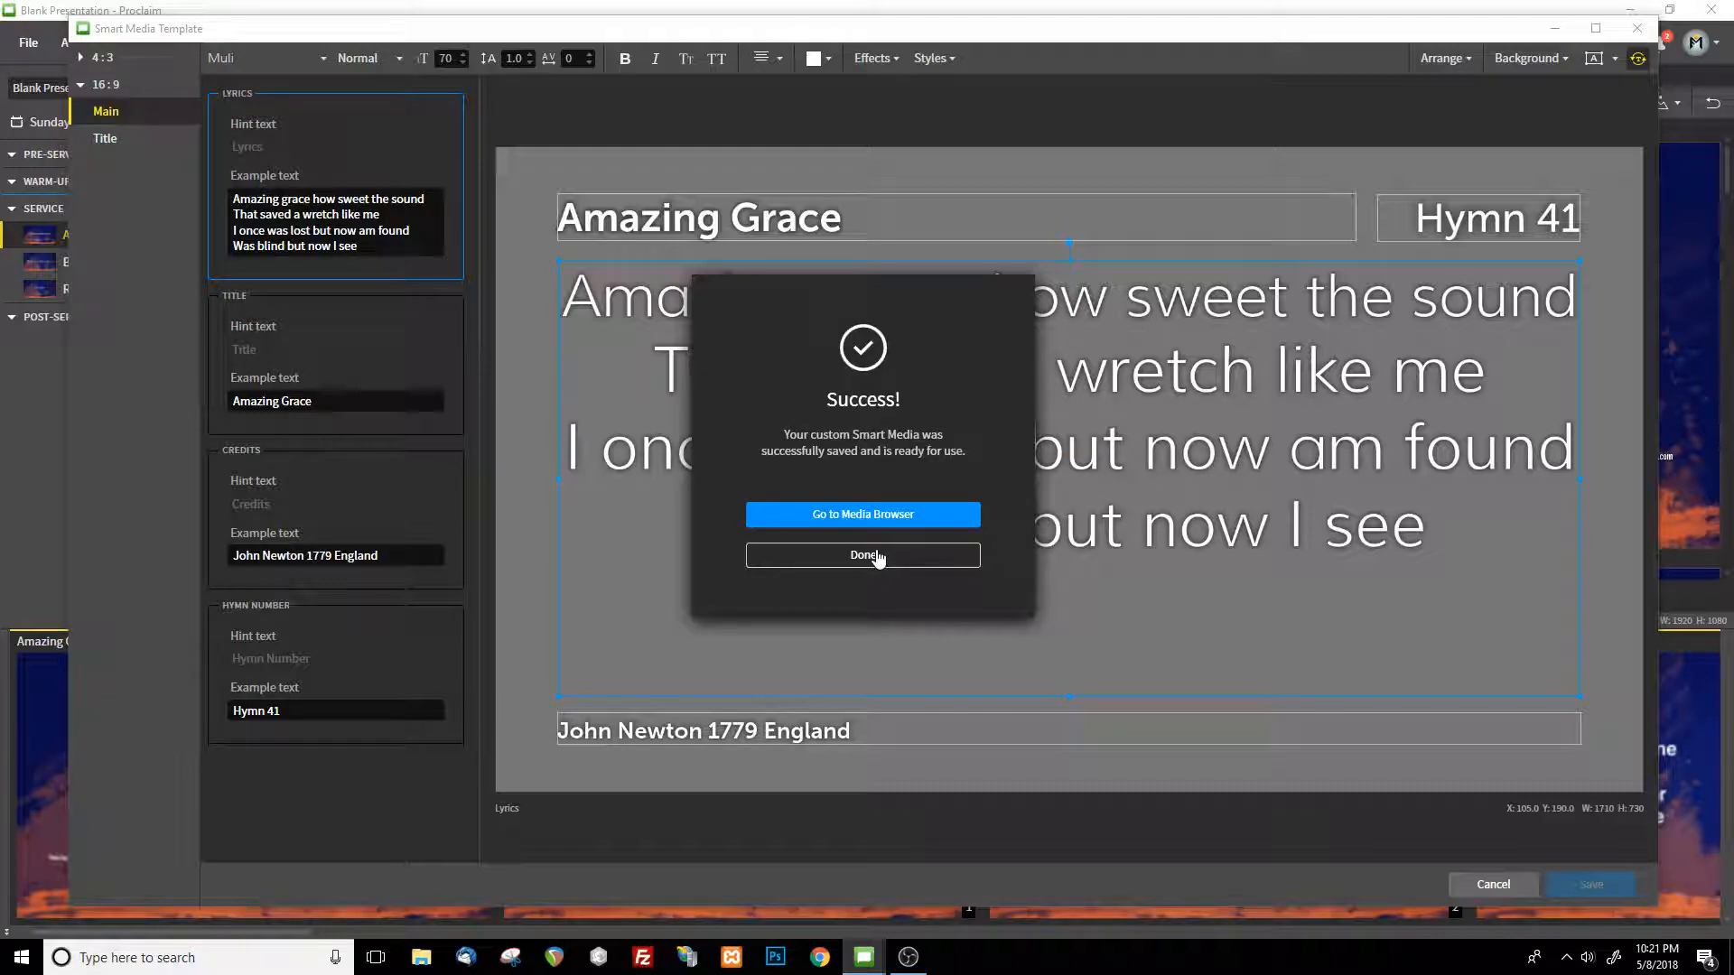
{"action": "left_click", "coordinate": [869, 516]}
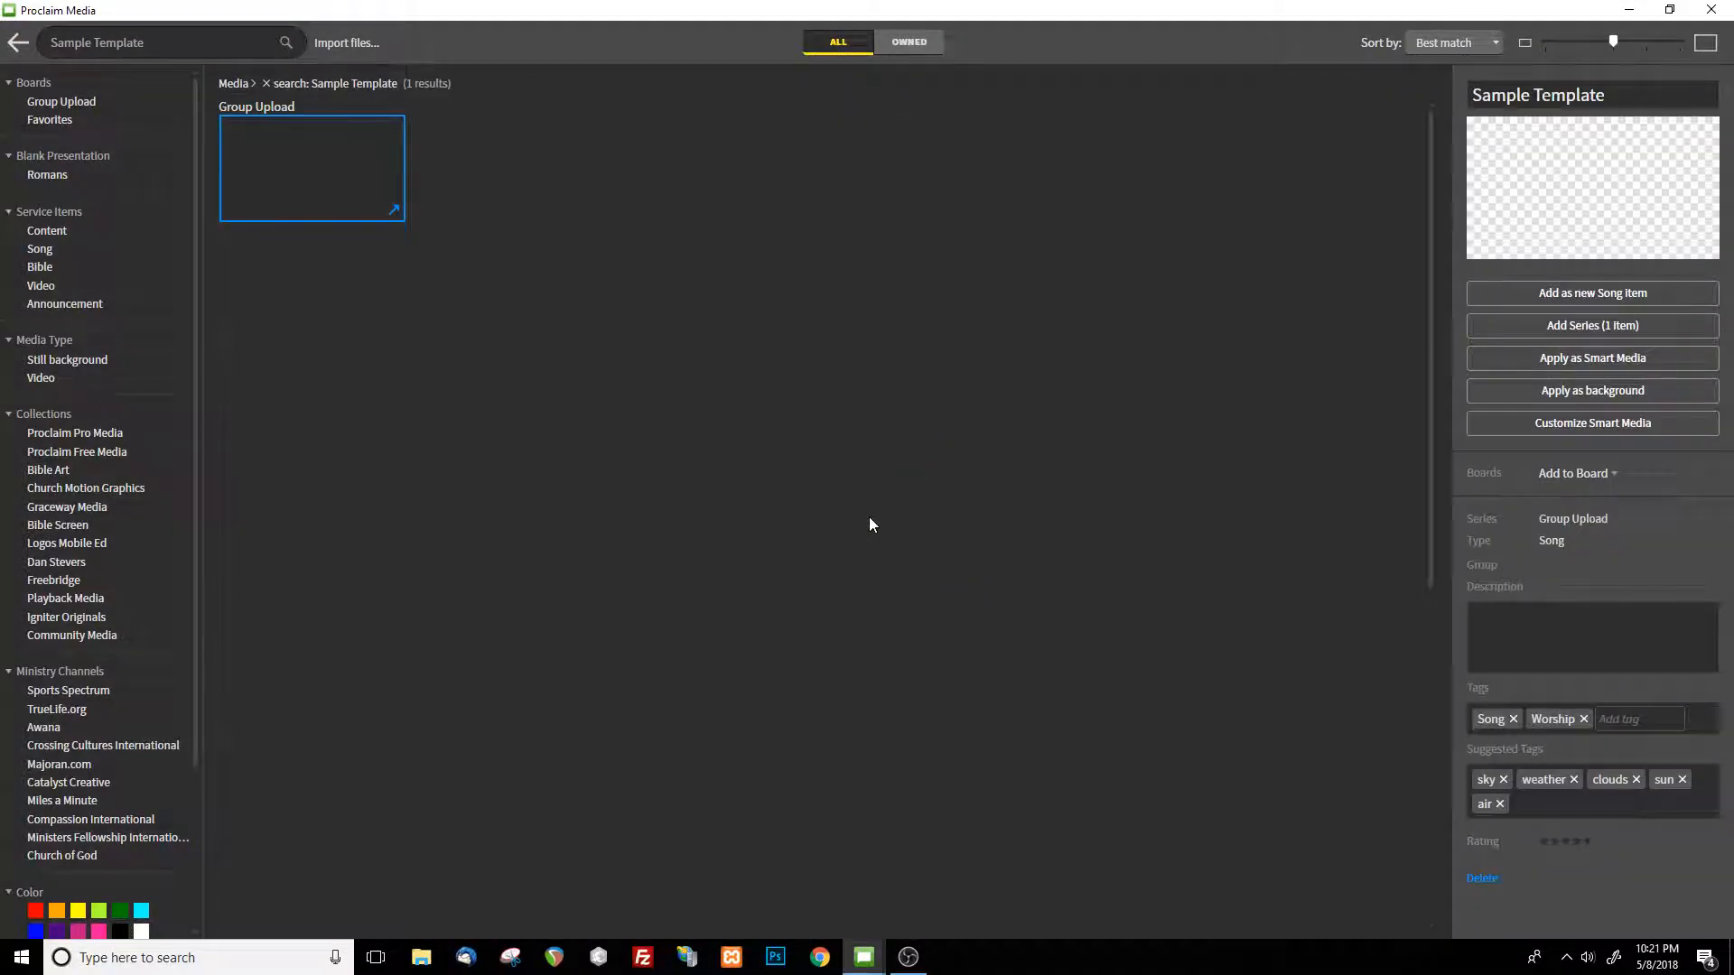
{"action": "left_click_drag", "start_coordinate": [201, 42], "coordinate": [4, 34]}
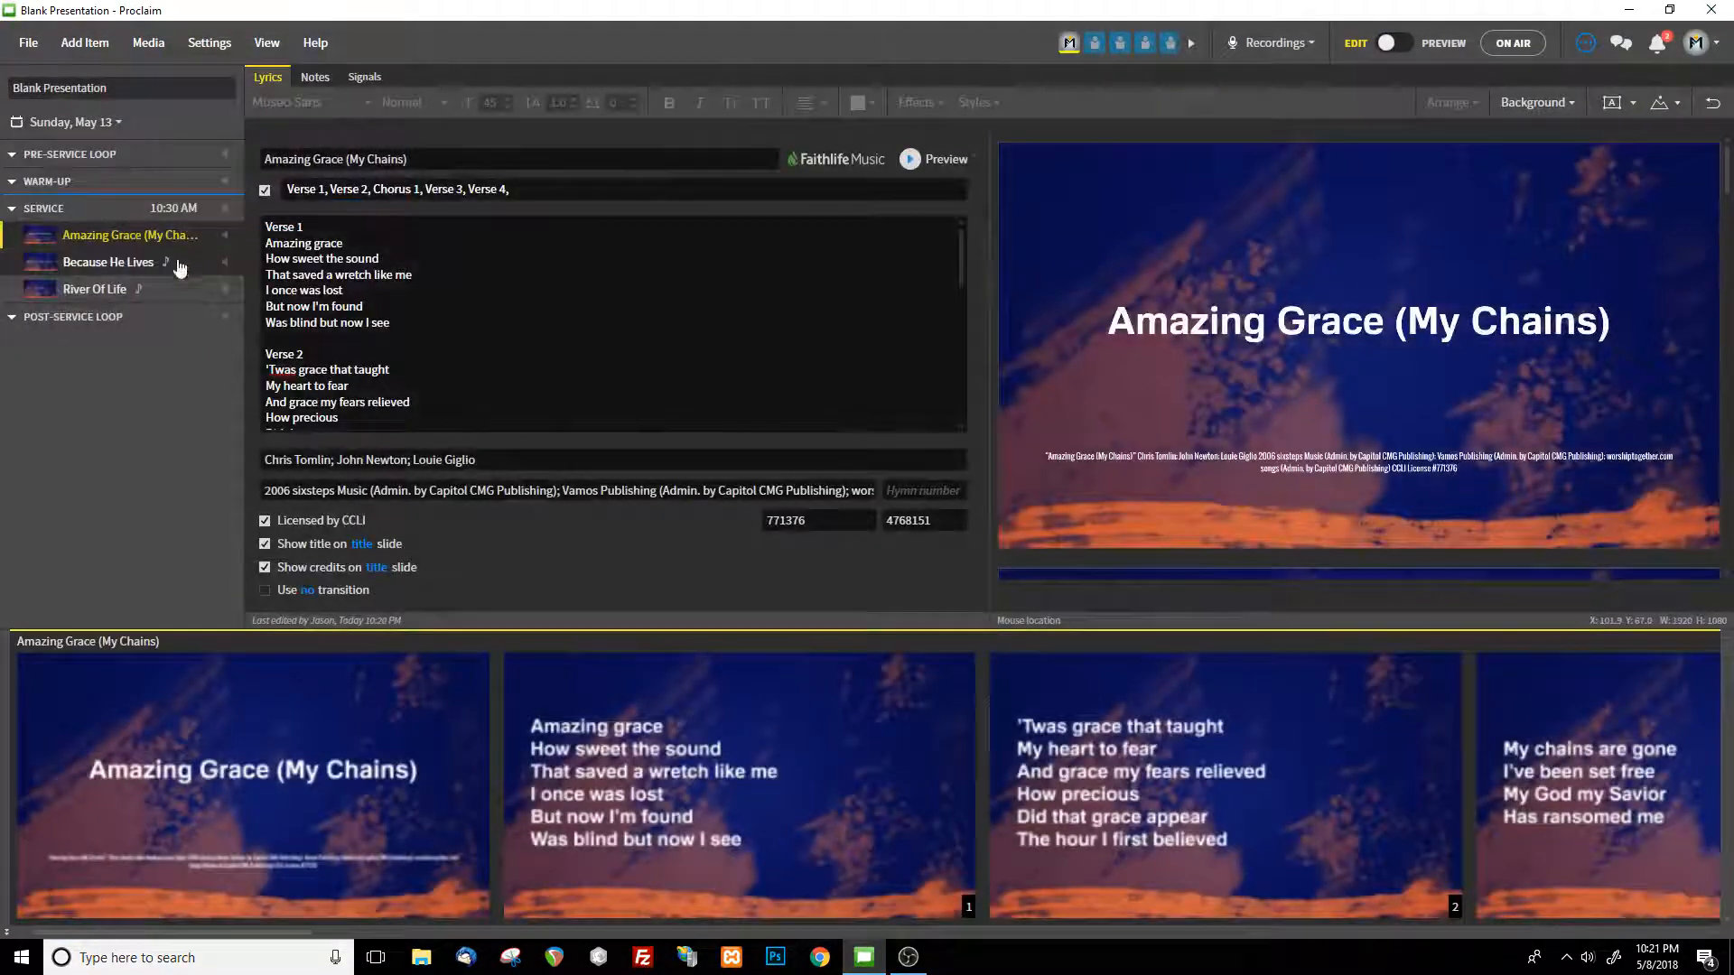
Browse background media for Amazing Grace (My Chains), search for "sample template", and close the browser without applying anything
{"action": "left_click", "coordinate": [116, 235]}
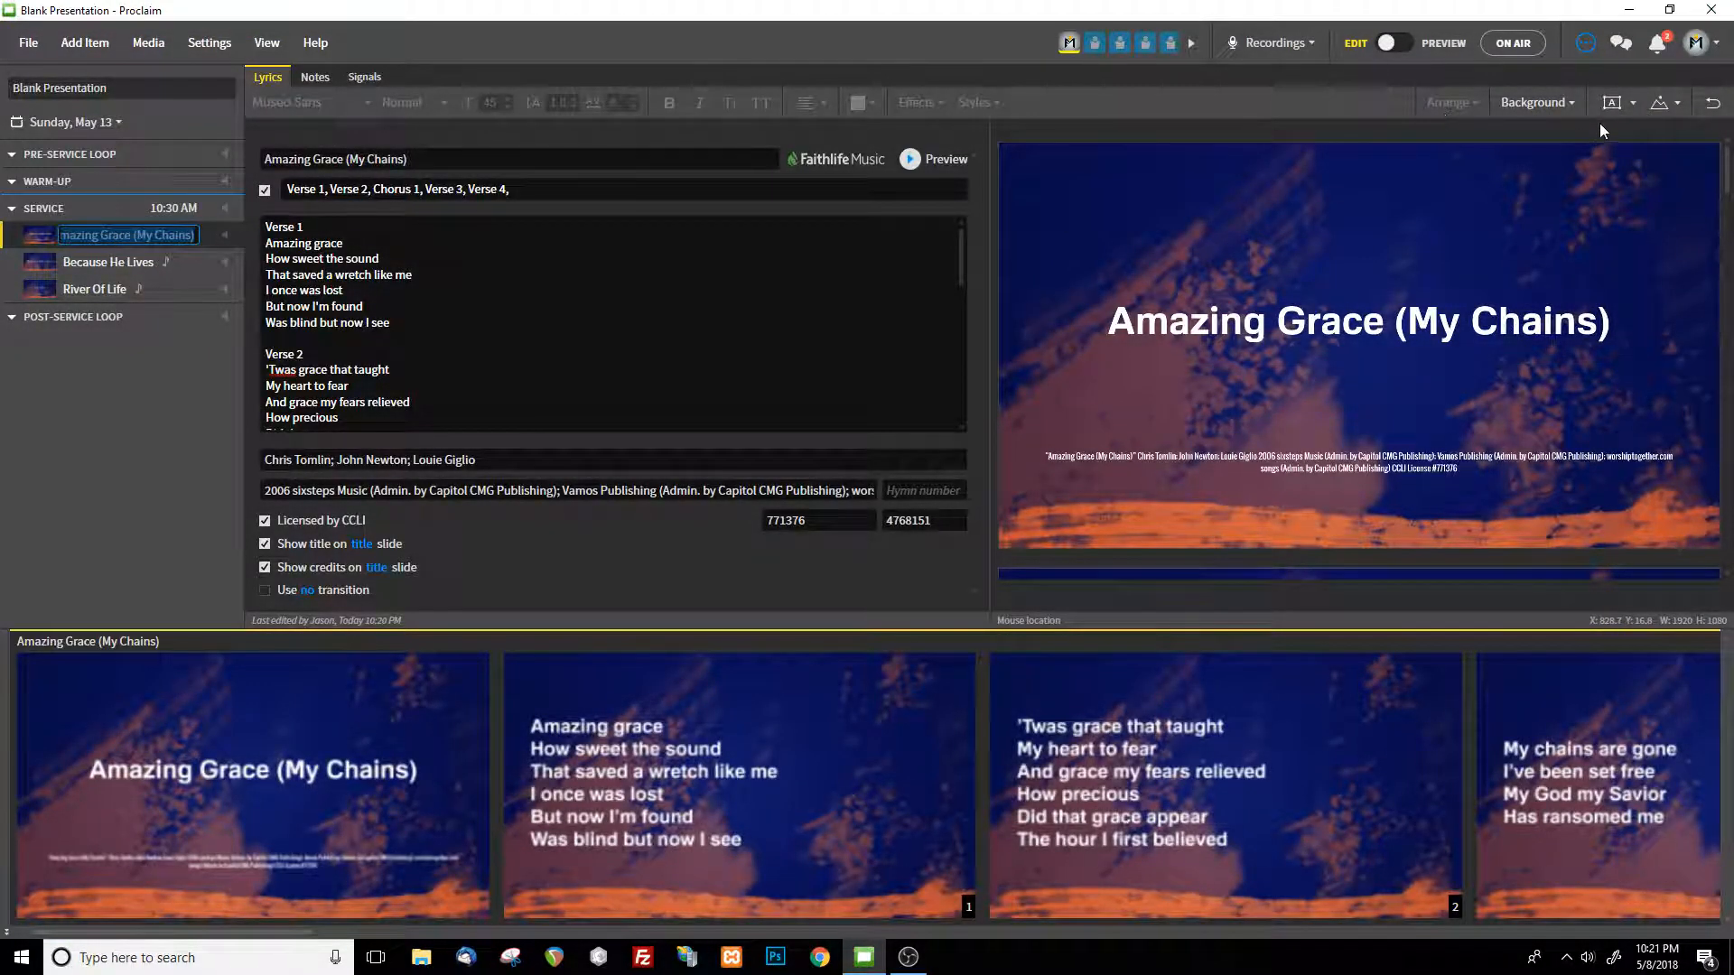
{"action": "left_click", "coordinate": [1565, 102]}
{"action": "left_click", "coordinate": [1376, 160]}
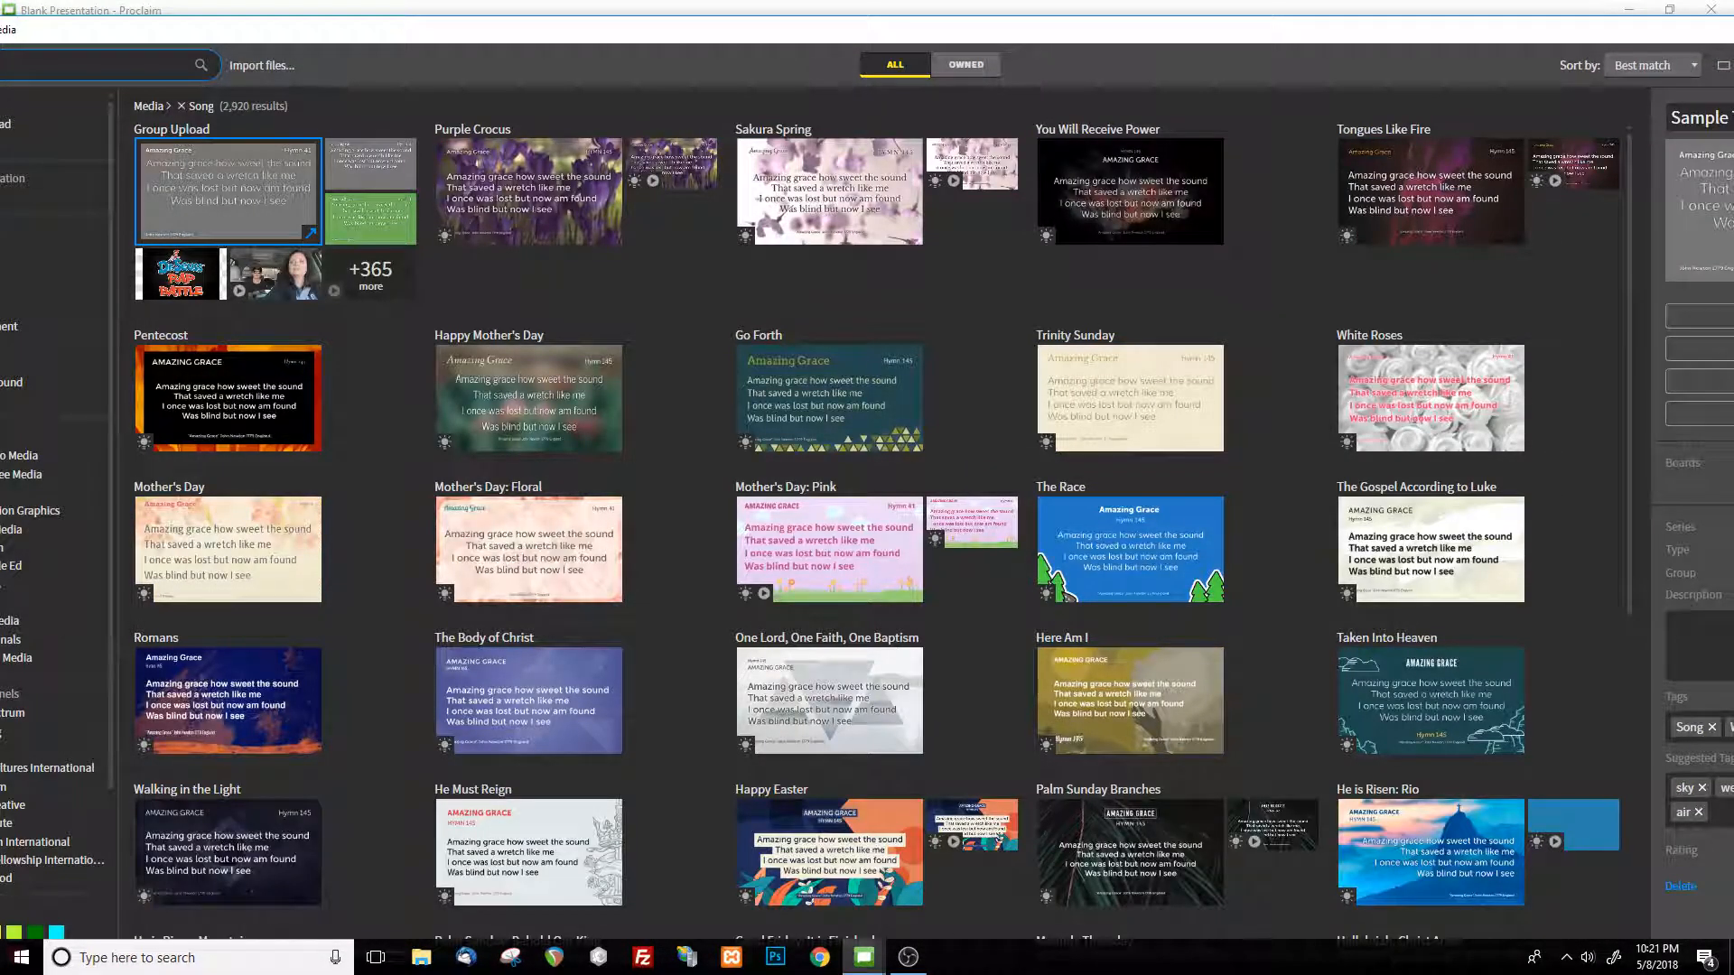
{"action": "type", "text": "sa"}
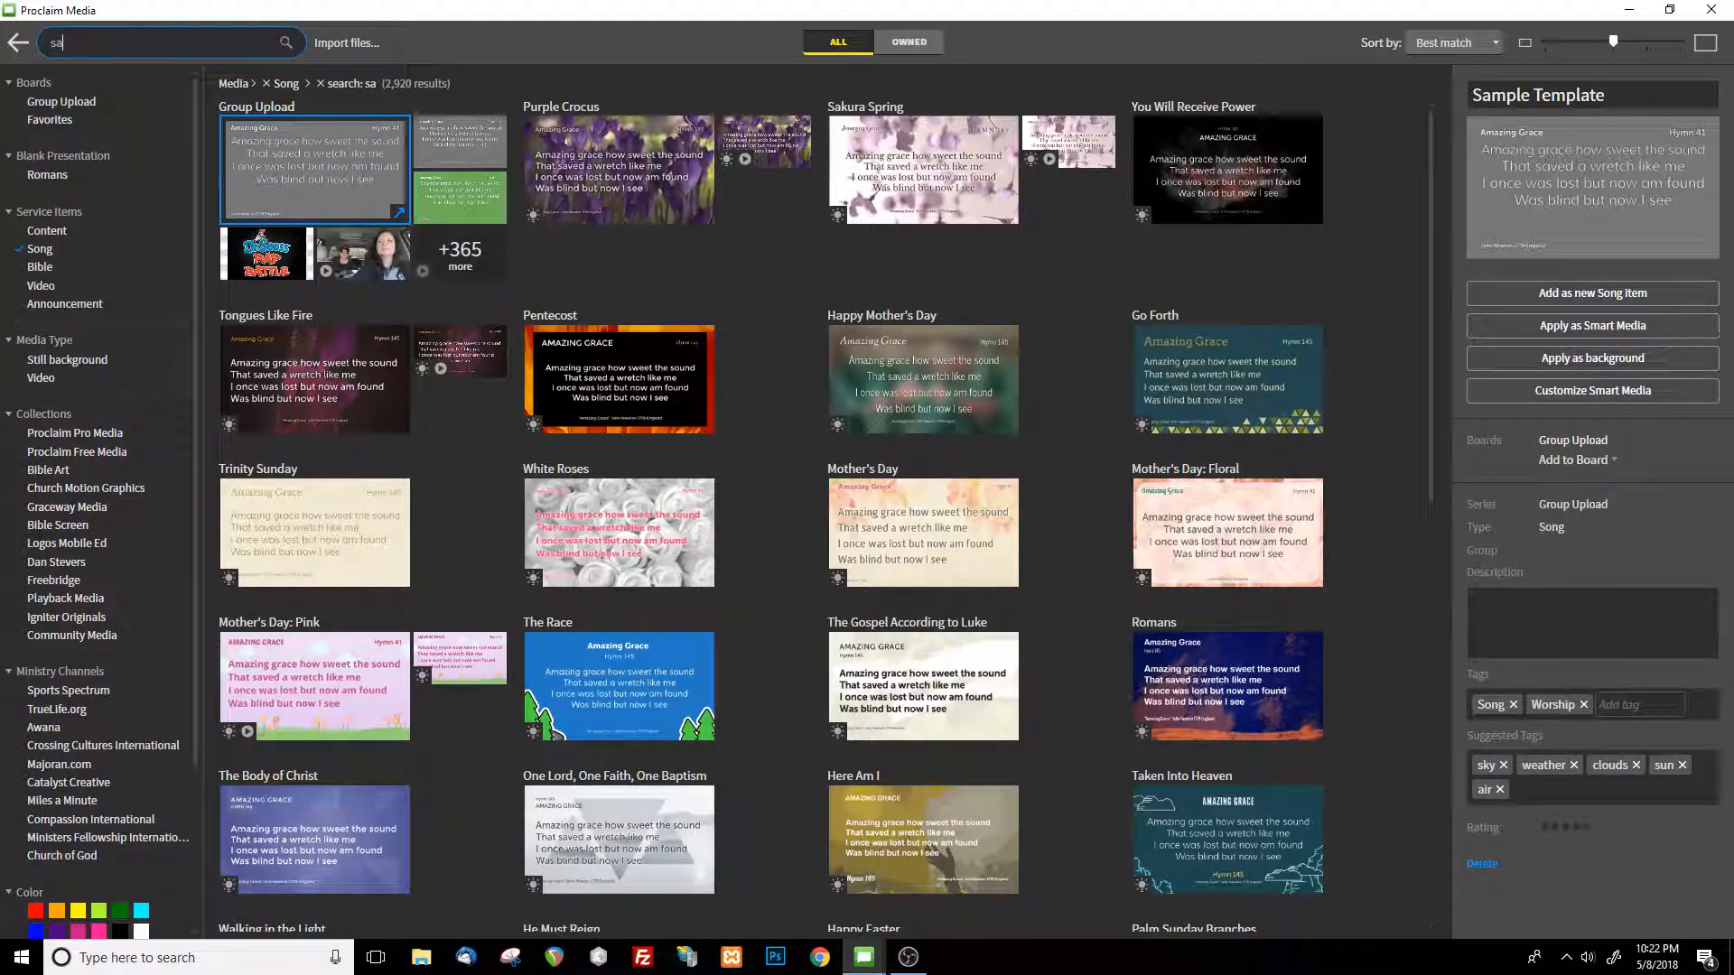
{"action": "type", "text": "mple template"}
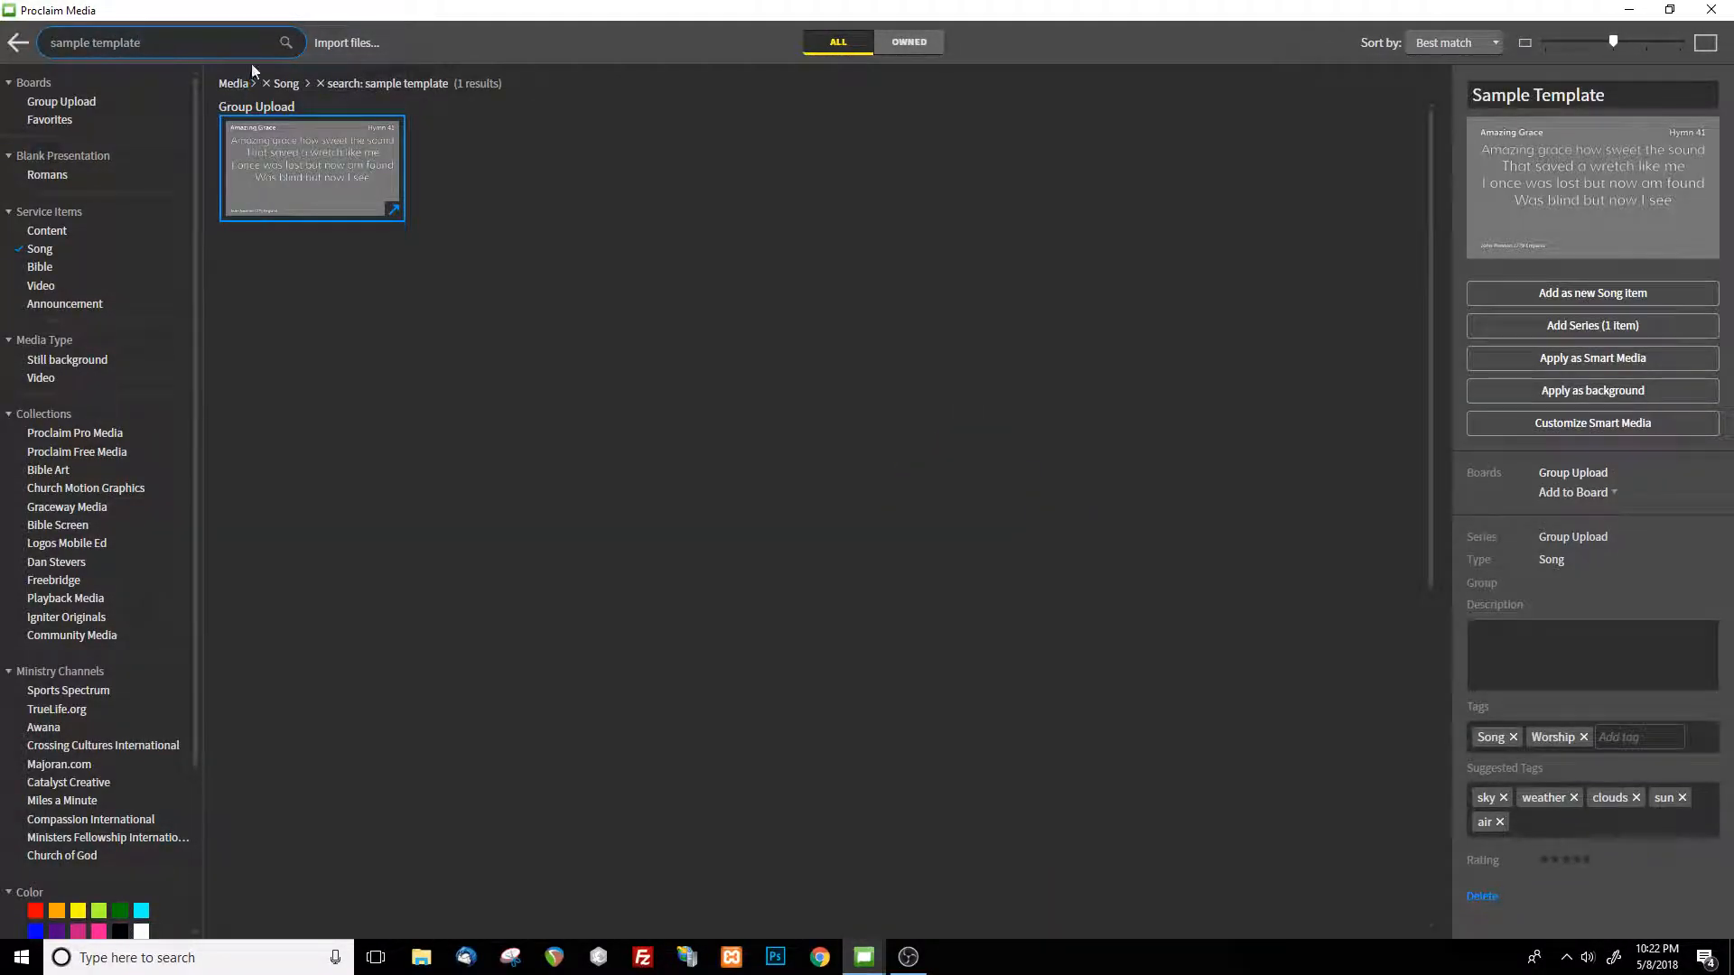
{"action": "left_click", "coordinate": [1712, 10]}
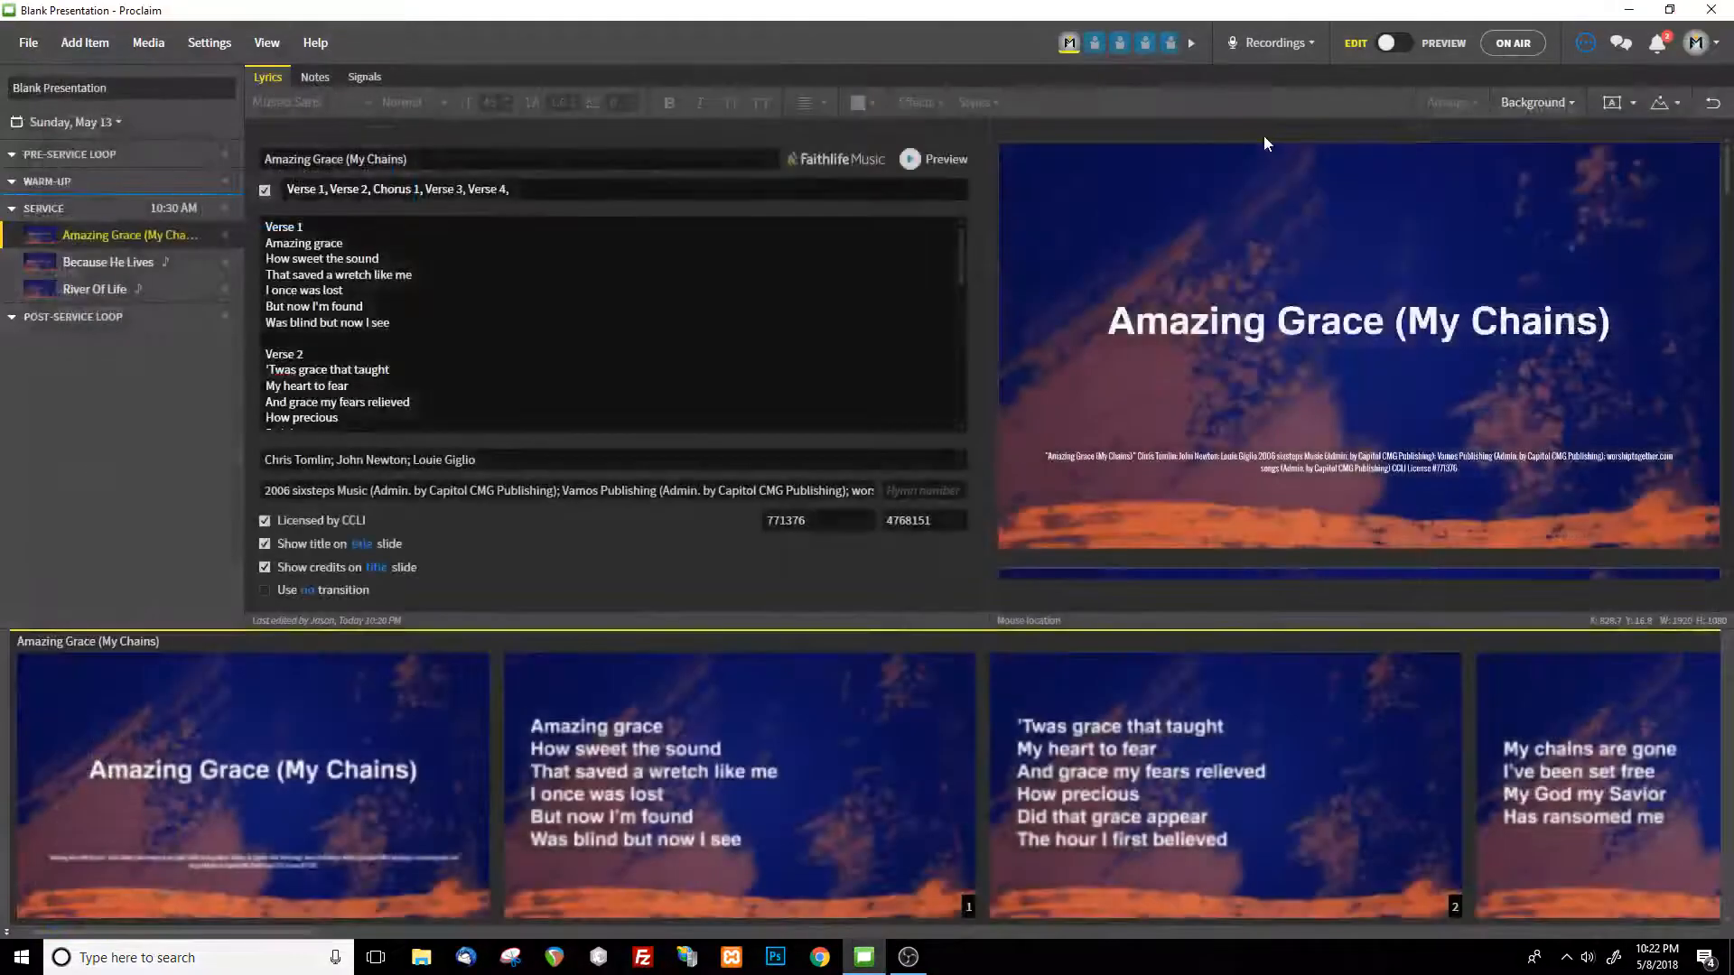
Open the Default Media settings and browse media for the default song background
{"action": "left_click", "coordinate": [226, 50]}
{"action": "left_click", "coordinate": [146, 82]}
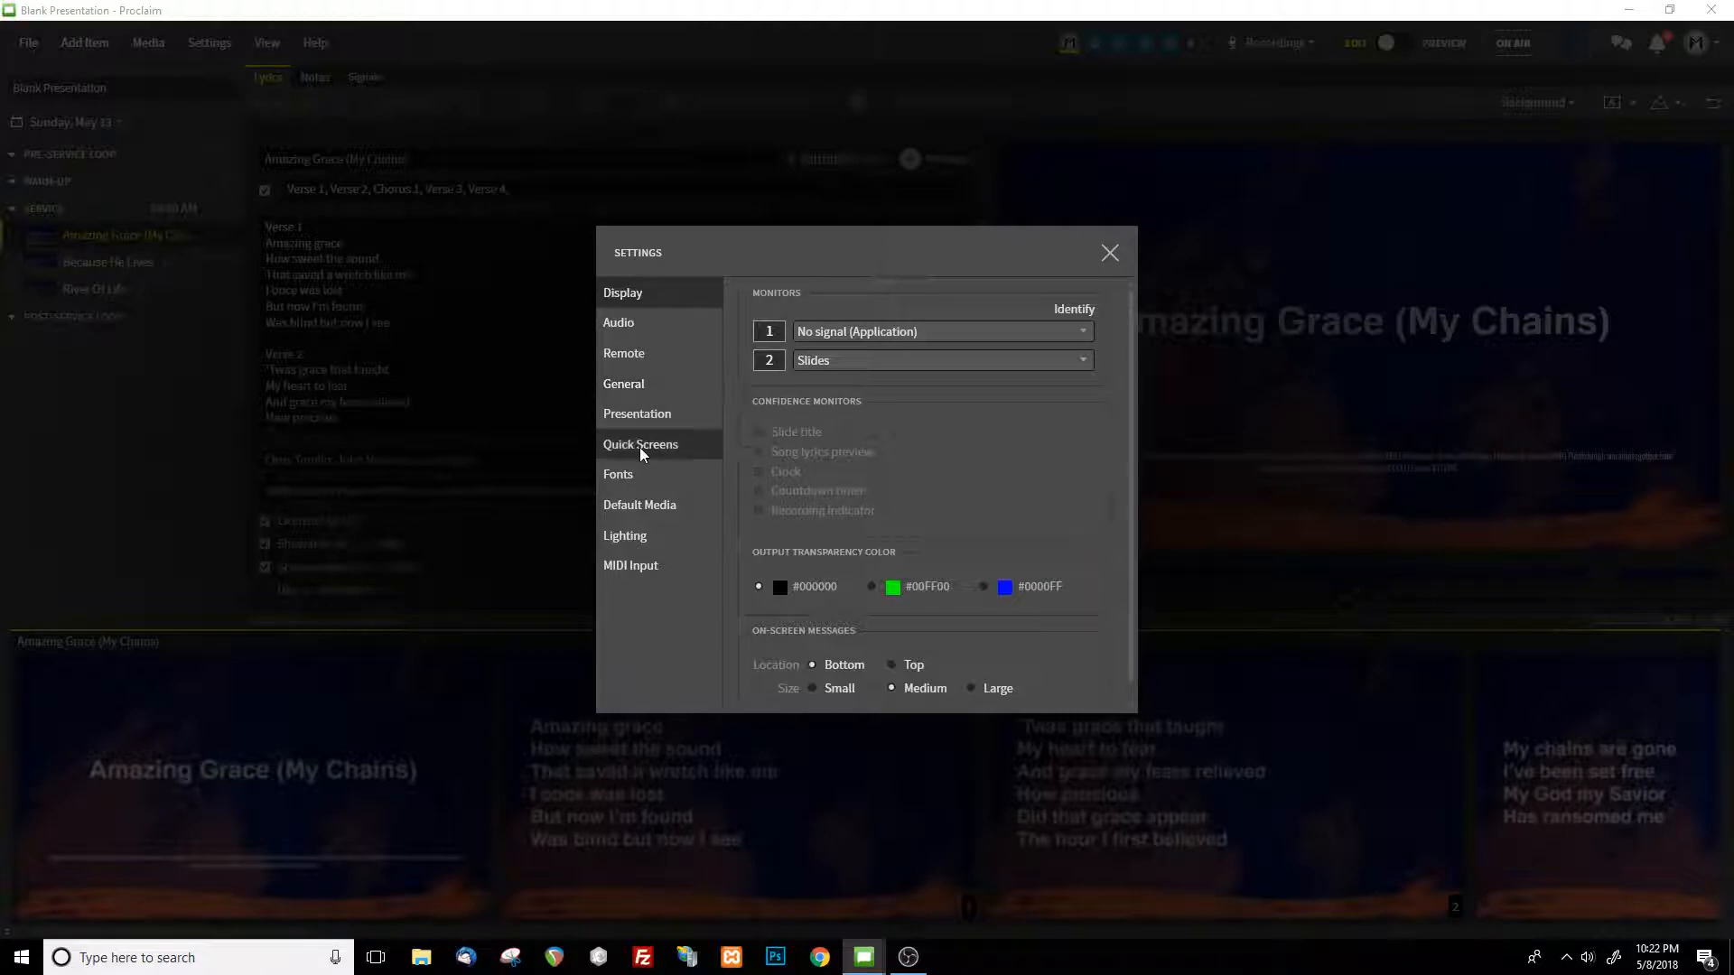
{"action": "left_click", "coordinate": [666, 506]}
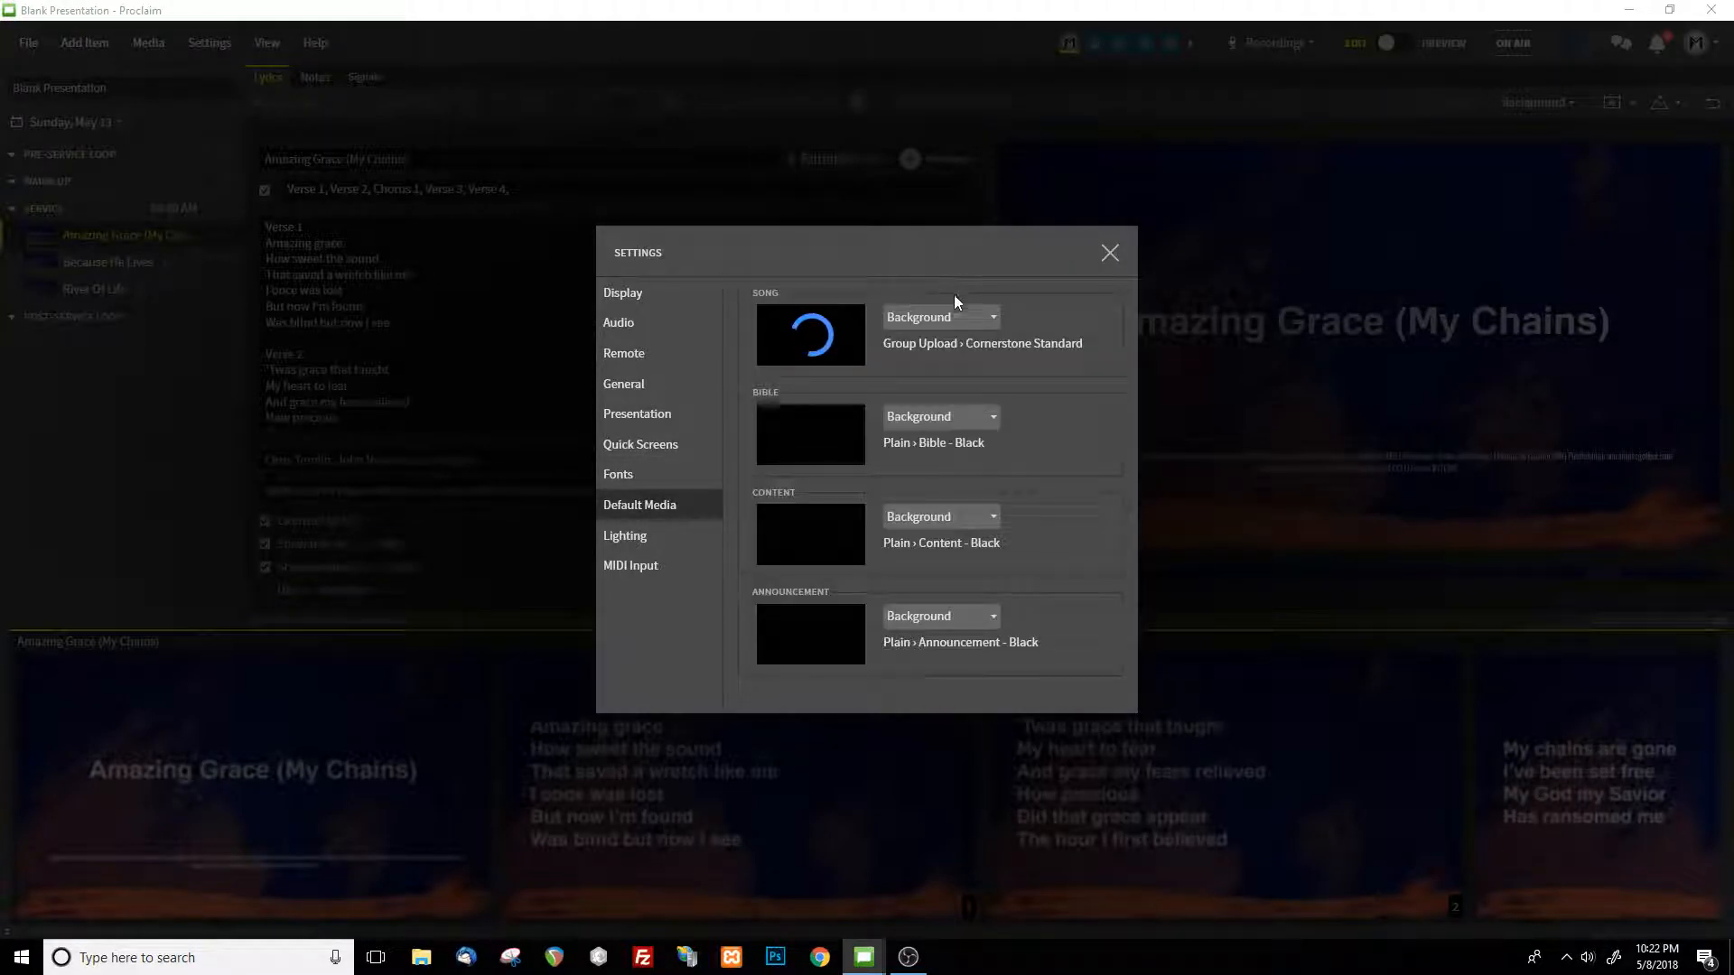
{"action": "left_click", "coordinate": [987, 323]}
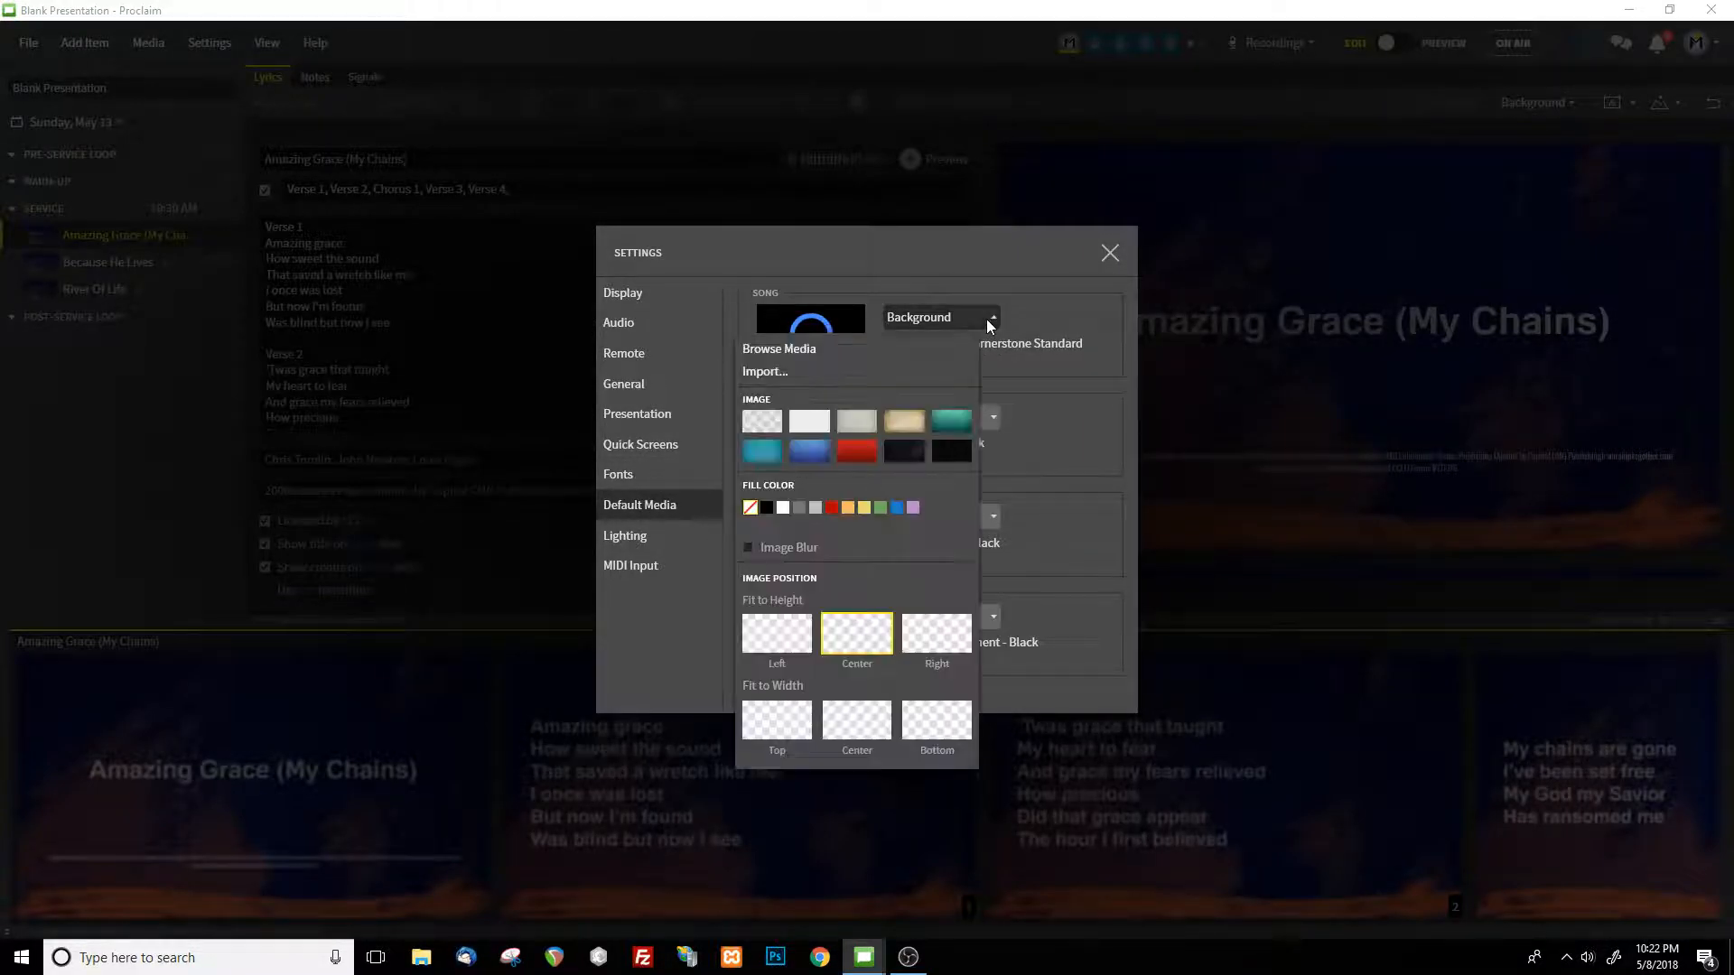
{"action": "left_click", "coordinate": [801, 353]}
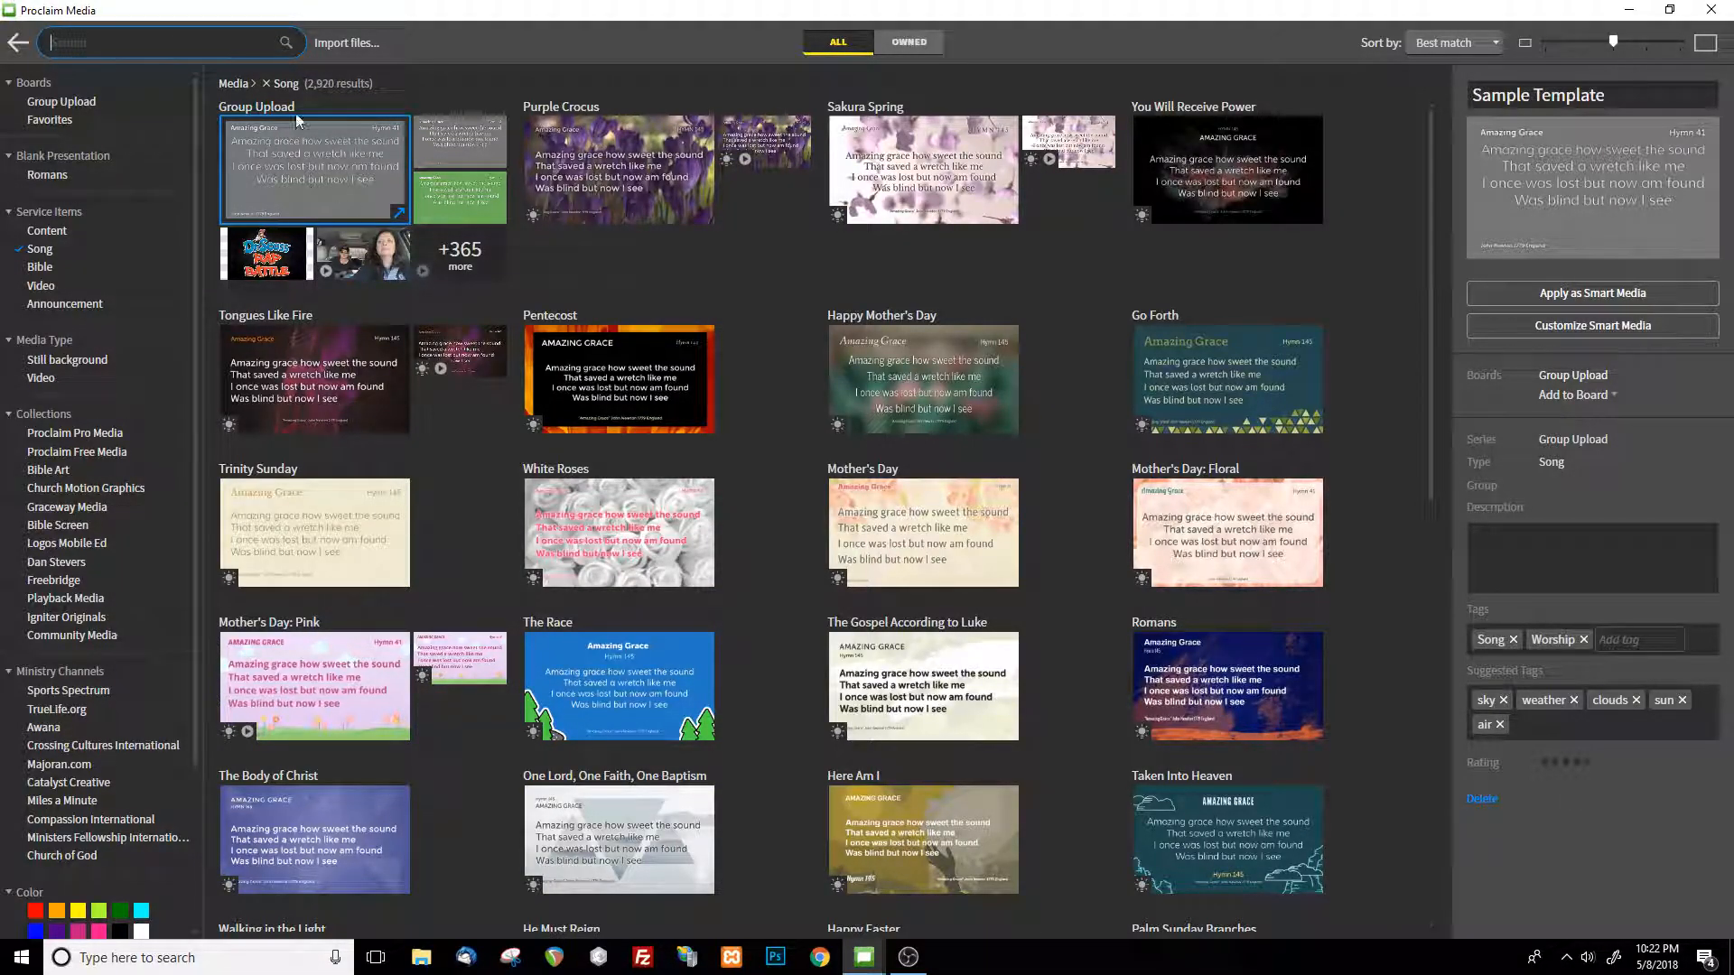
Search the song media for the sample template, and close the media browser and the settings without changing the default
{"action": "type", "text": "s"}
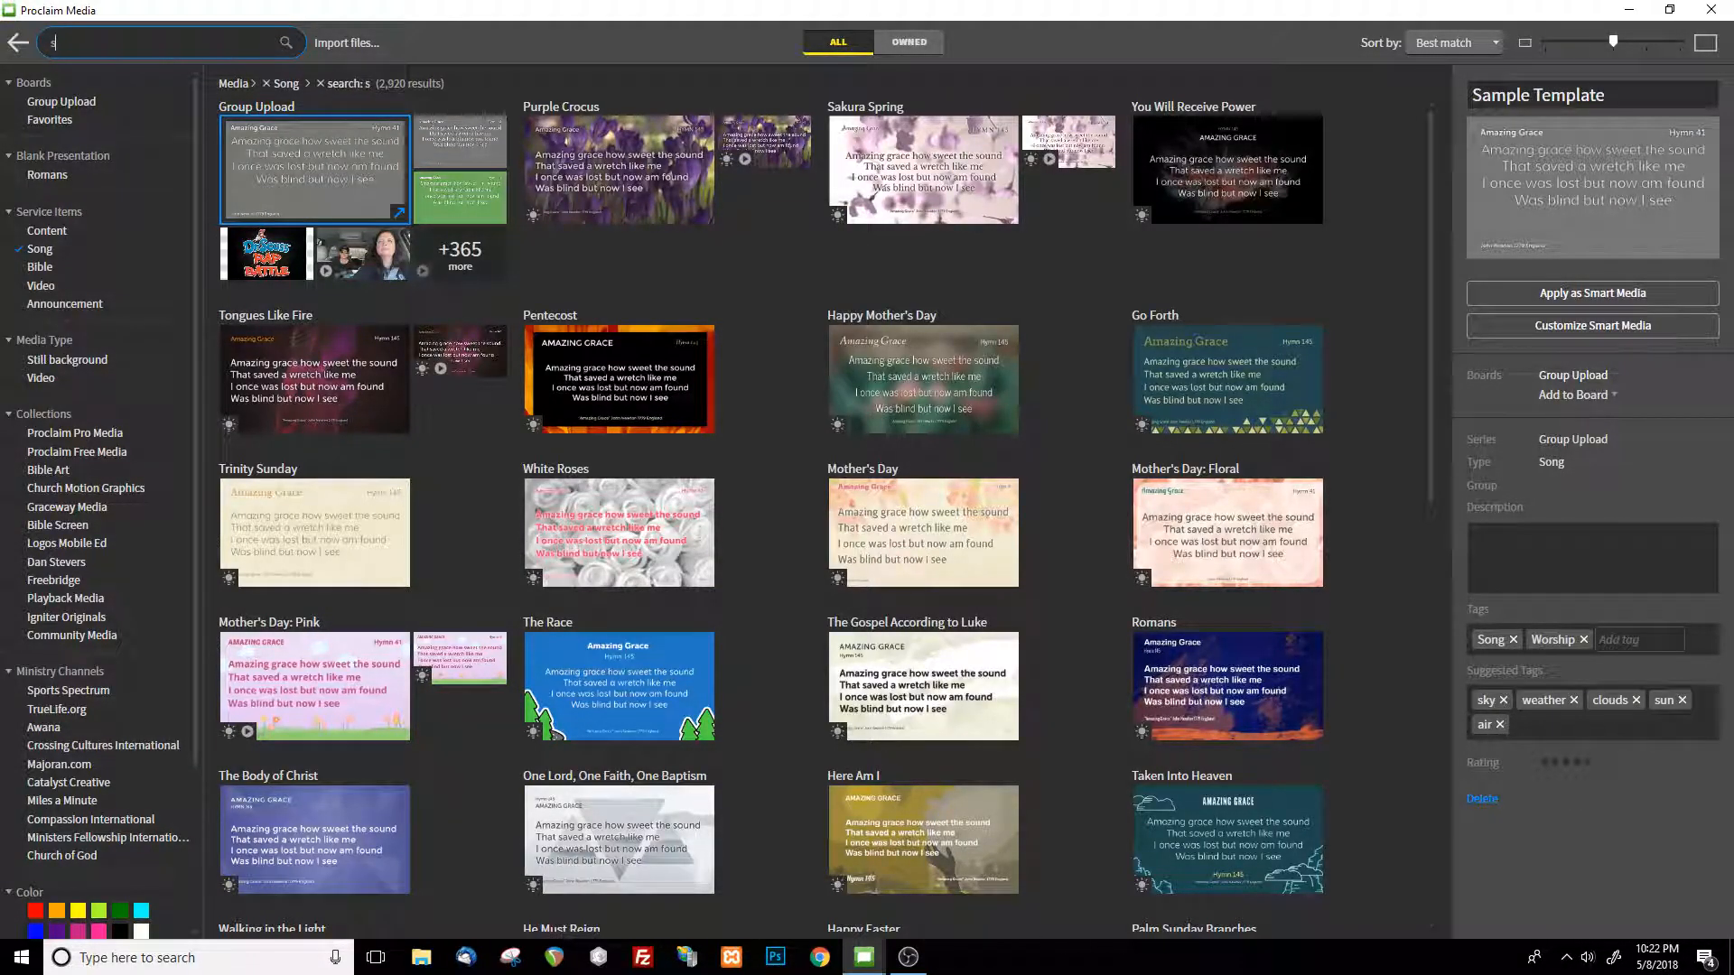
{"action": "type", "text": "ample media"}
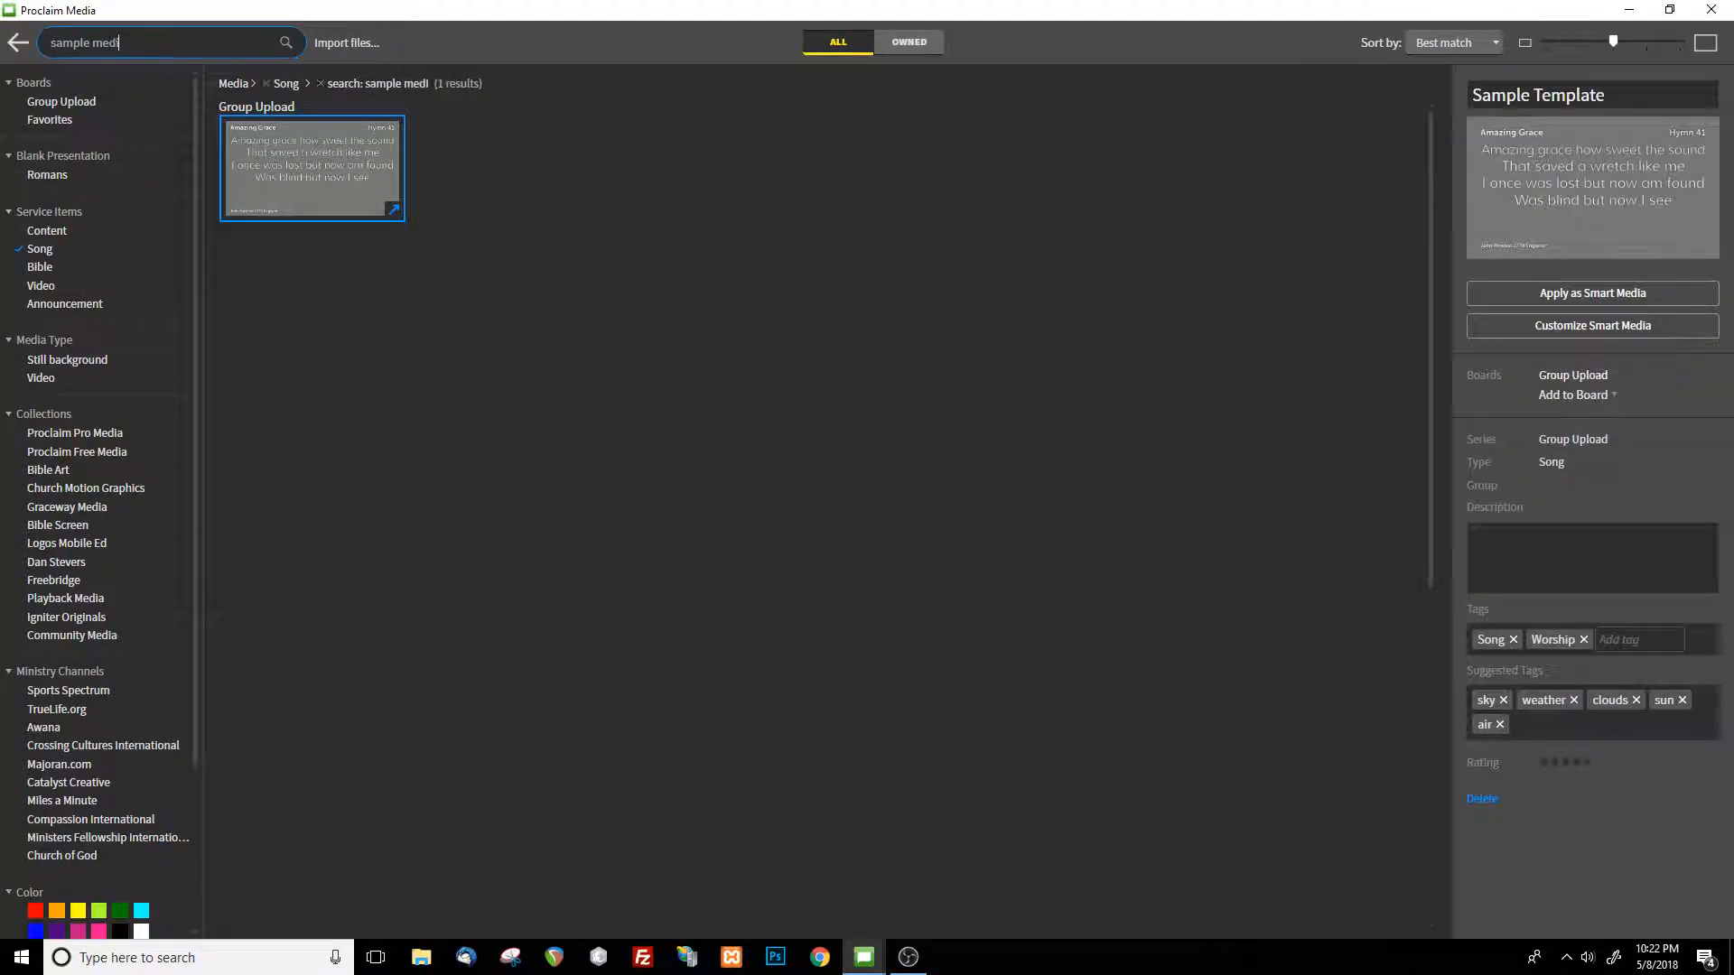
{"action": "key", "text": "BackSpace"}
{"action": "key", "text": "BackSpace"}
{"action": "key", "text": "BackSpace"}
{"action": "key", "text": "BackSpace"}
{"action": "key", "text": "BackSpace"}
{"action": "key", "text": "BackSpace"}
{"action": "type", "text": "temp"}
{"action": "left_click", "coordinate": [1710, 10]}
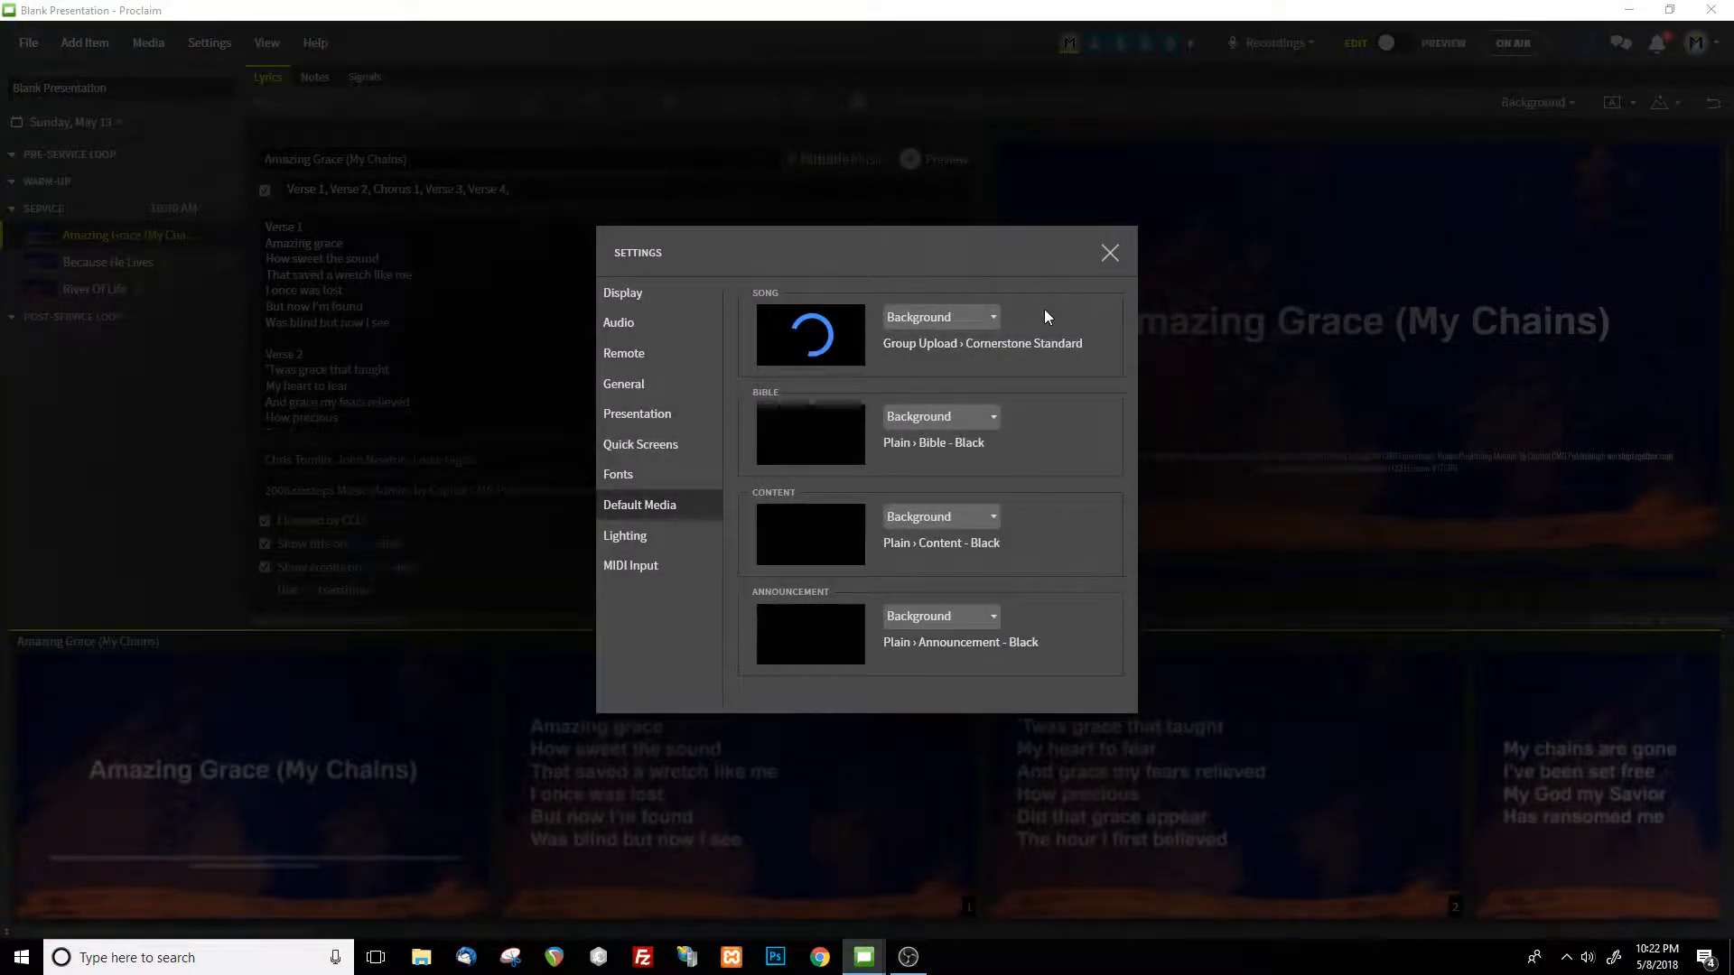
{"action": "left_click", "coordinate": [1110, 256]}
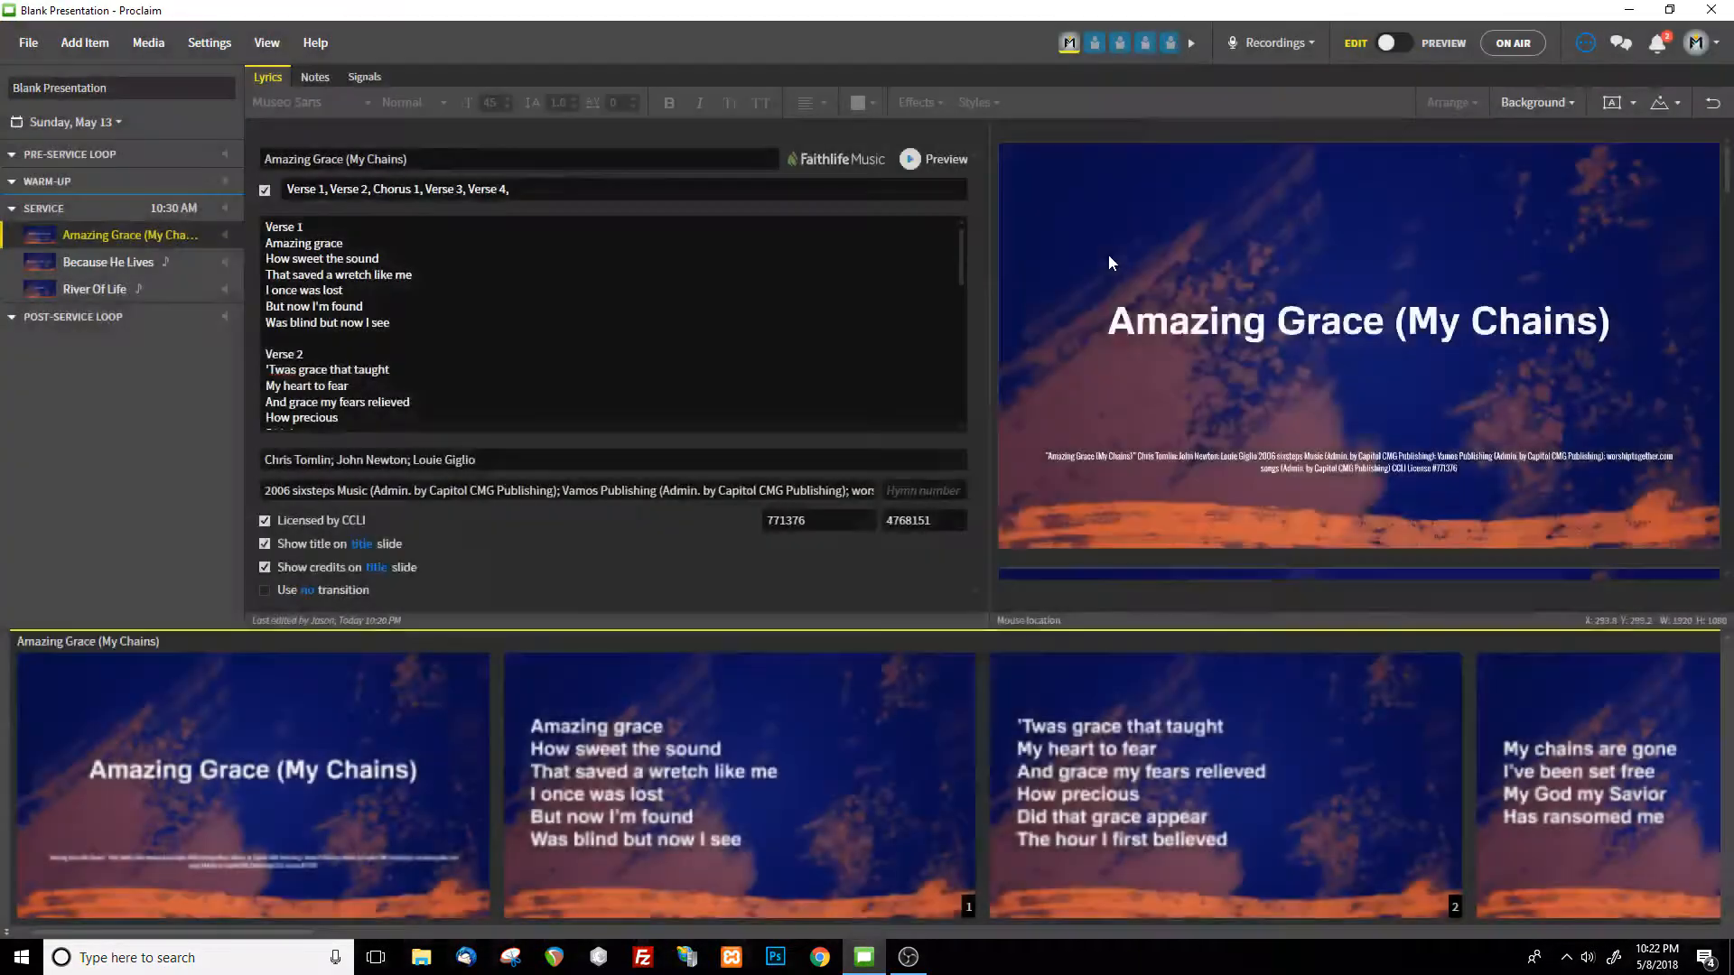